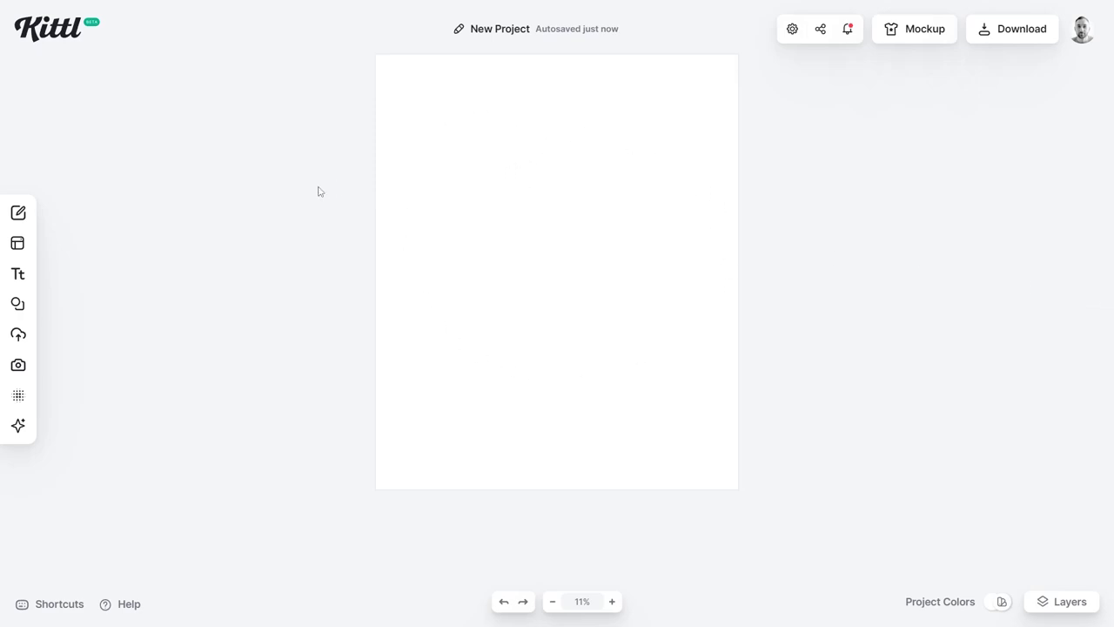
Open the template browser and switch its category from Logo to T-Shirts
mouse_move(19, 231)
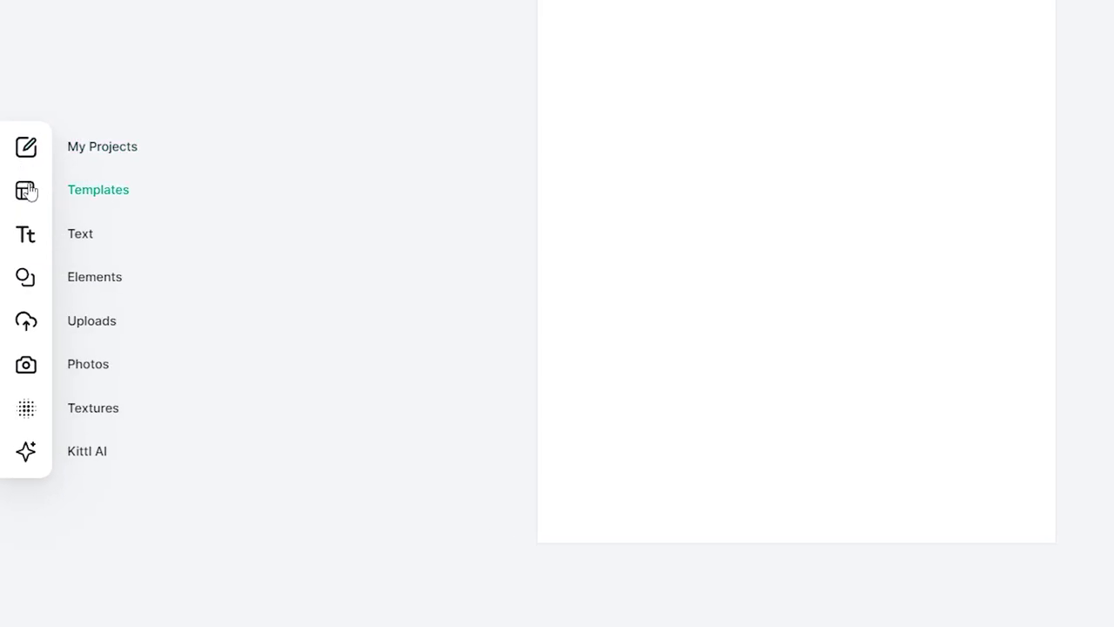
left_click(98, 199)
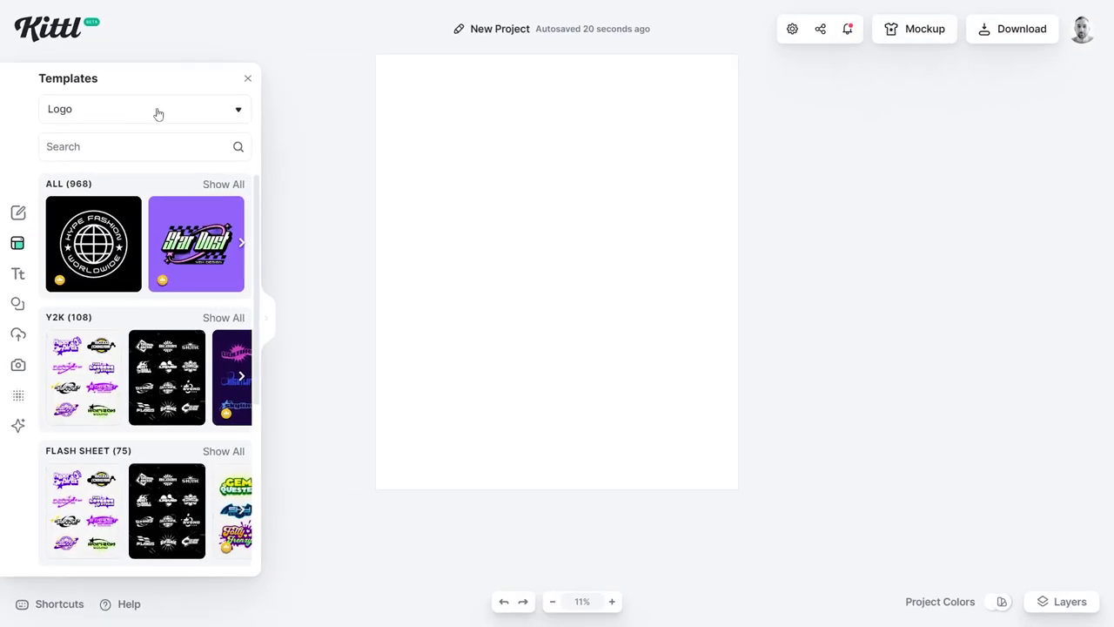
left_click(158, 114)
left_click(80, 202)
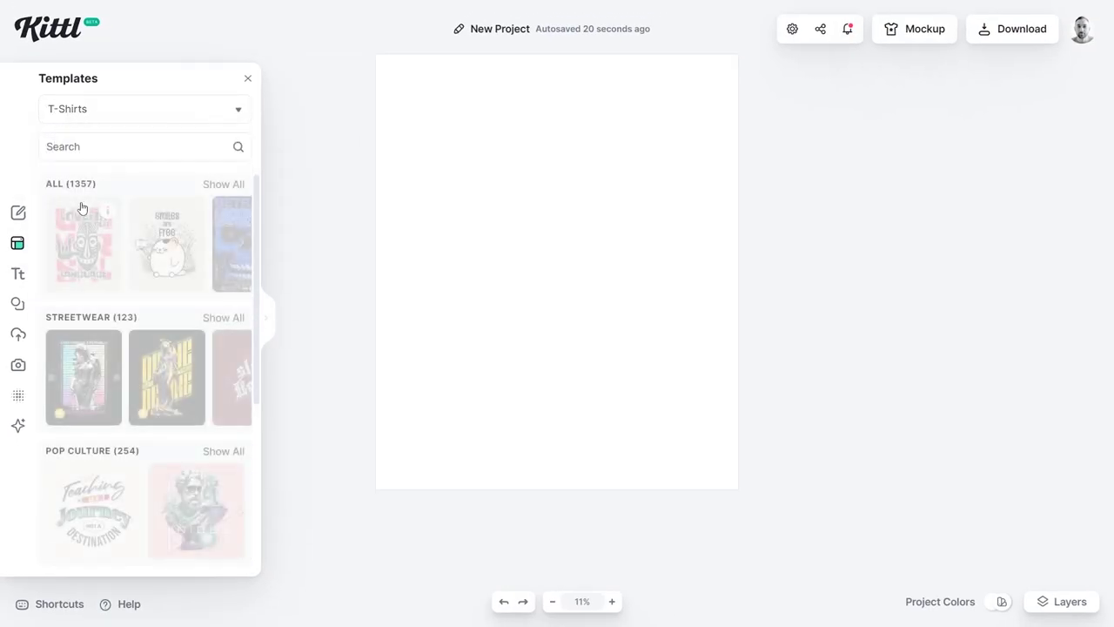
Scroll down to 60s/70s Retro and show all 74 designs in that collection
scroll(126, 194, "down", 1)
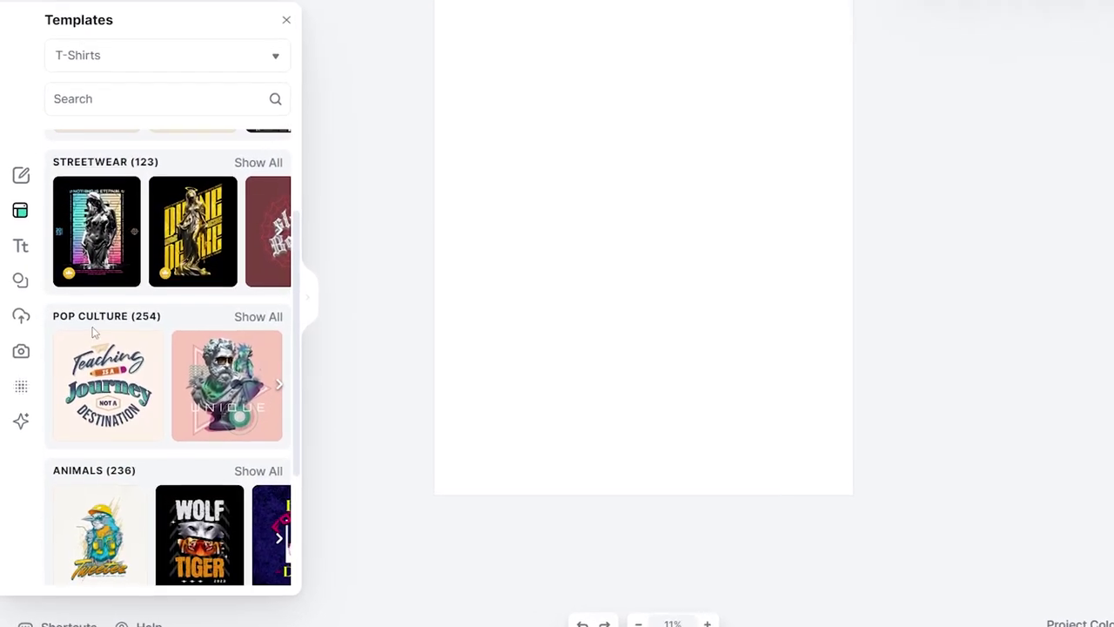
scroll(105, 365, "down", 4)
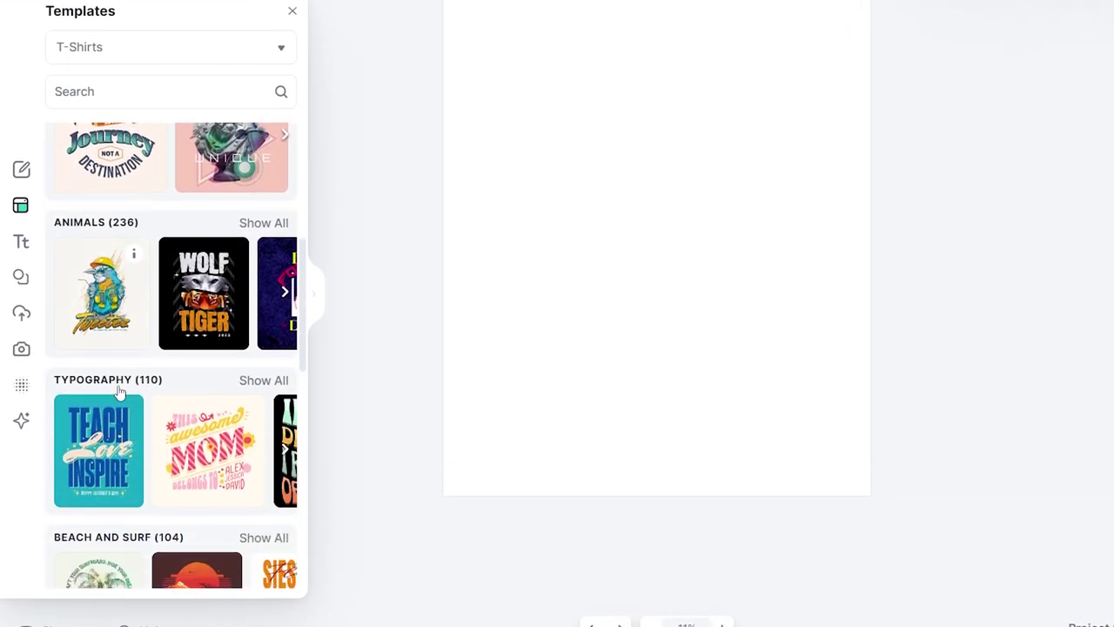
scroll(119, 391, "down", 5)
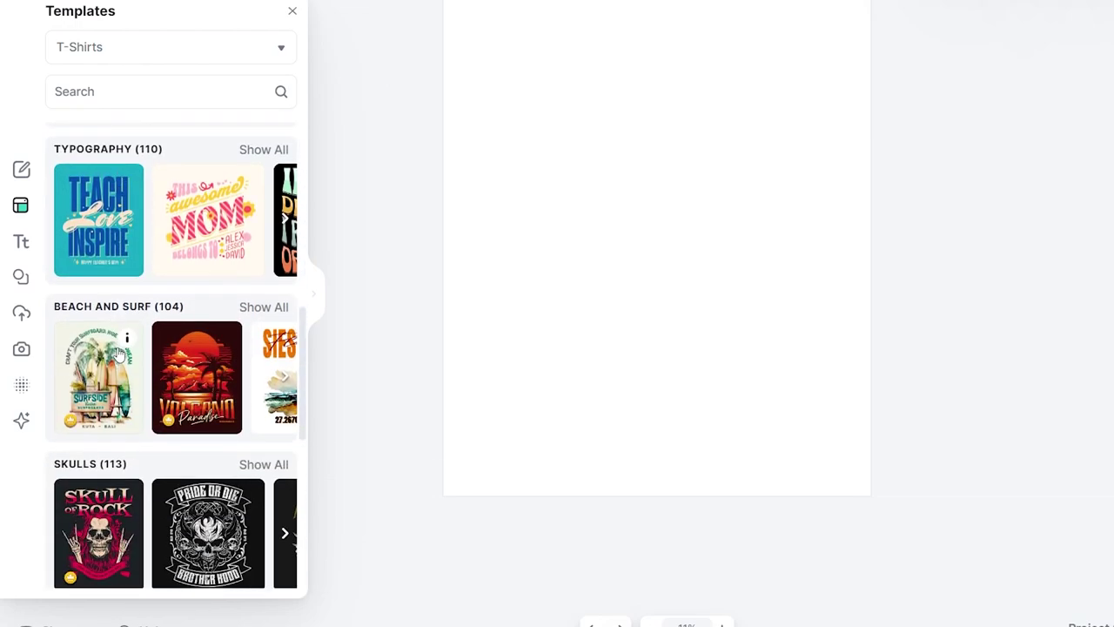
scroll(178, 346, "down", 5)
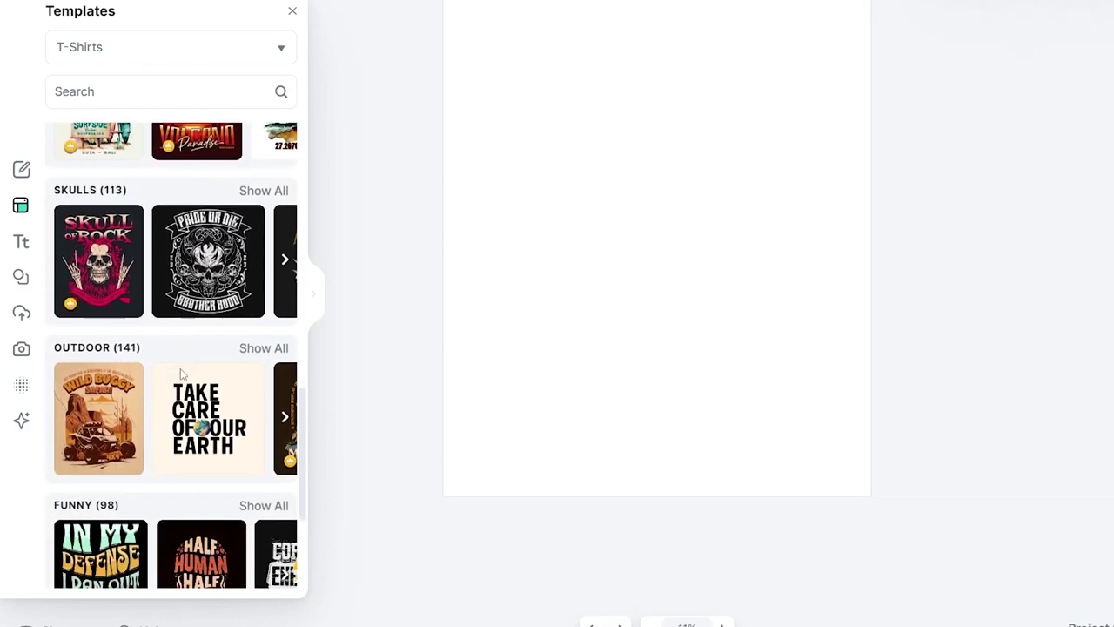
scroll(198, 403, "down", 5)
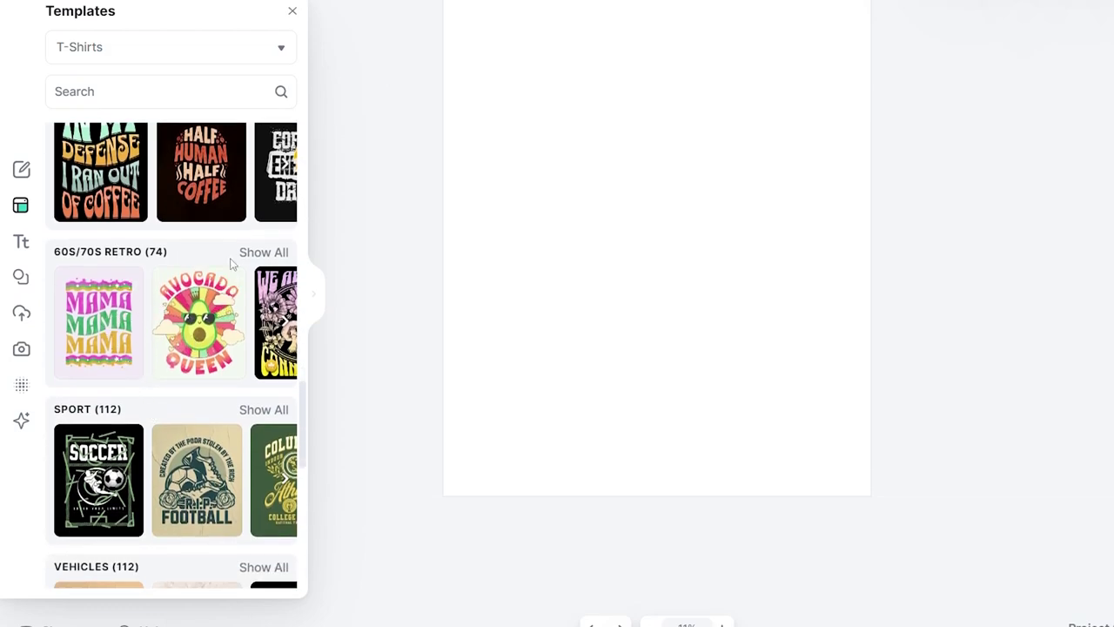
left_click(264, 253)
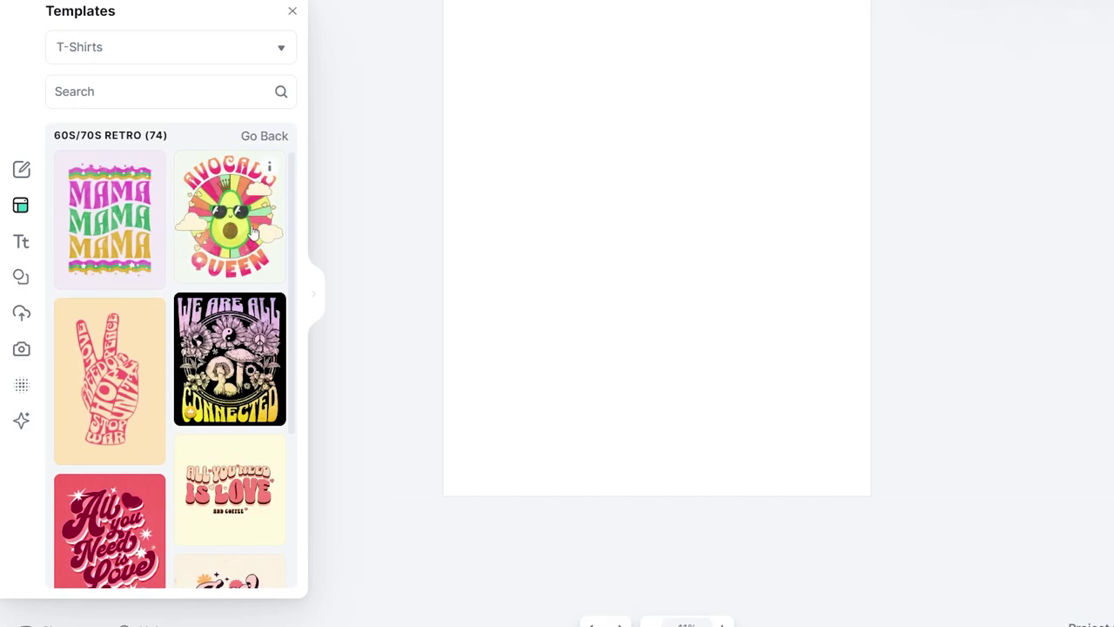
Browse the retro designs, go back, and scroll the categories to Music and Holidays
scroll(256, 230, "down", 1)
scroll(256, 228, "down", 5)
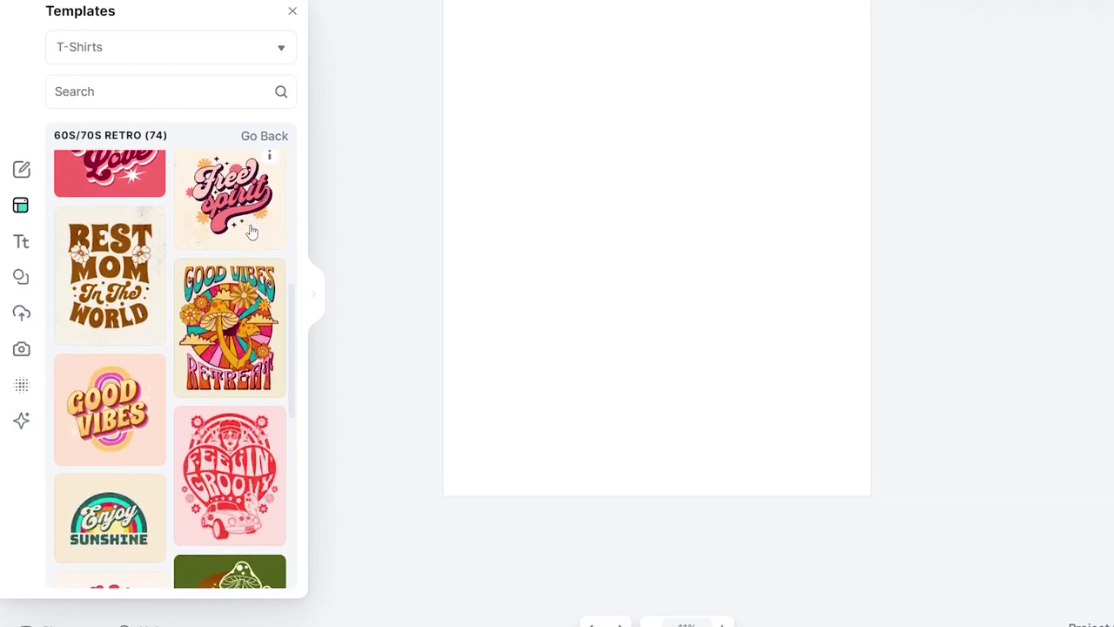
scroll(252, 231, "down", 2)
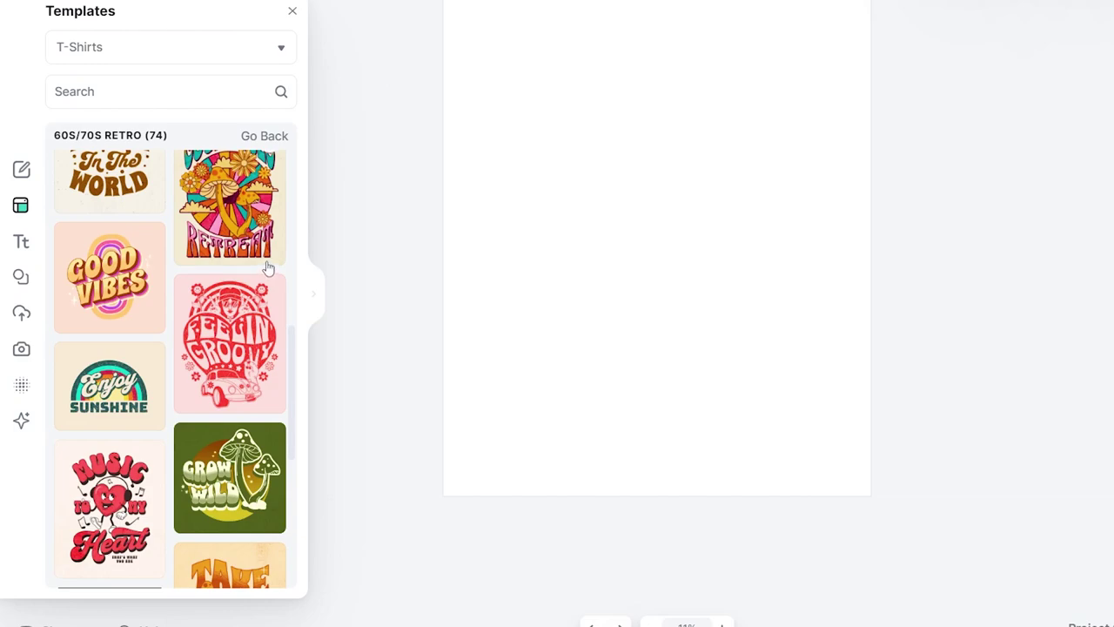
scroll(263, 269, "down", 5)
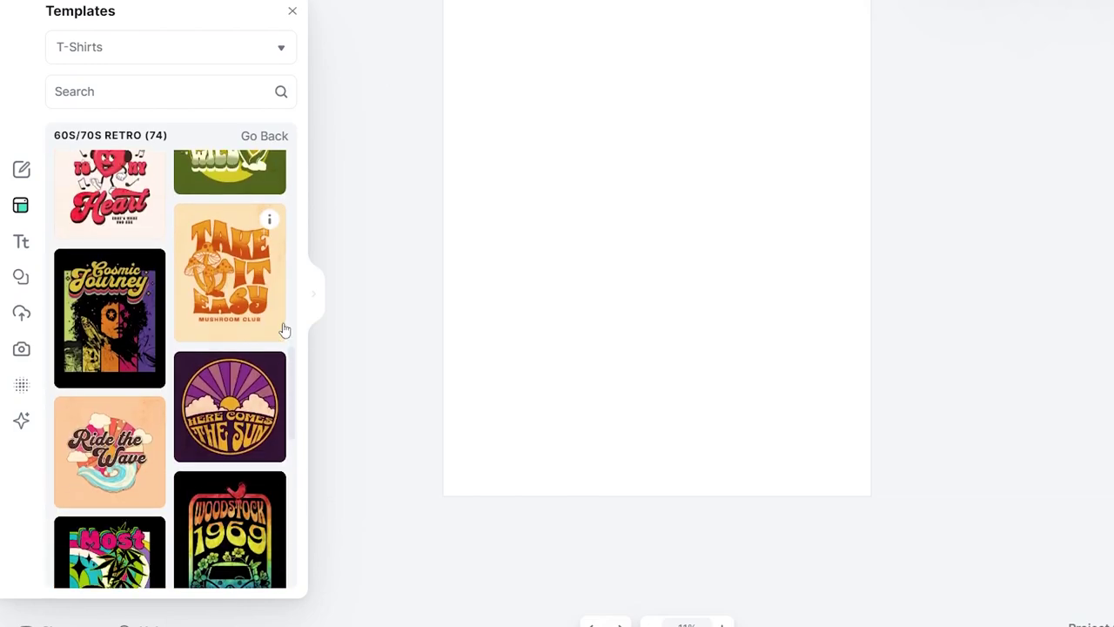
scroll(292, 373, "up", 6)
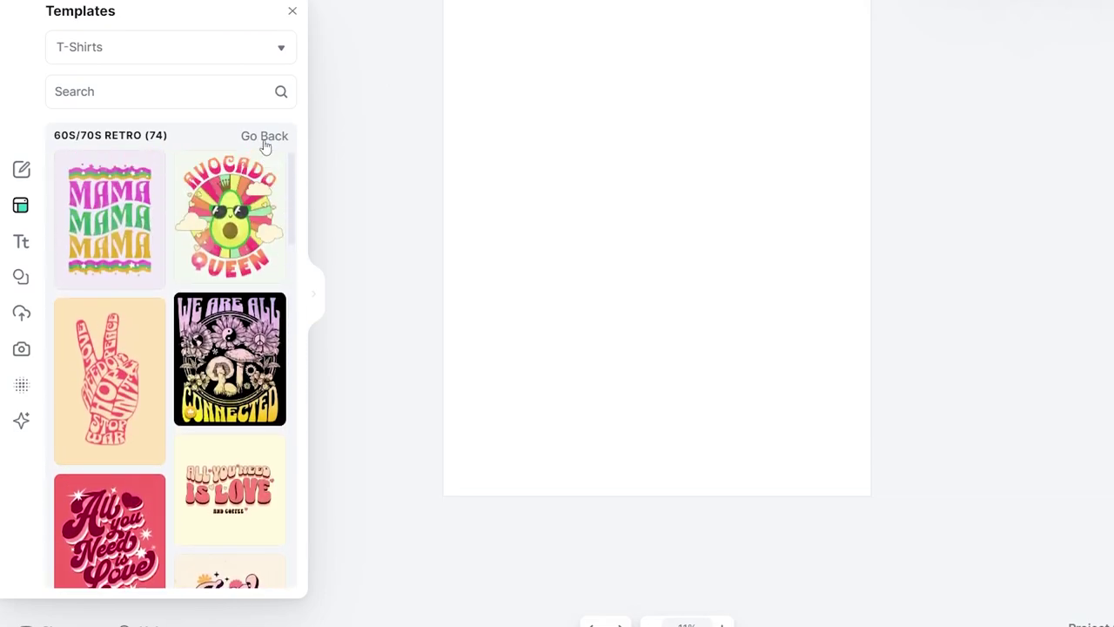
left_click(265, 137)
scroll(239, 305, "down", 7)
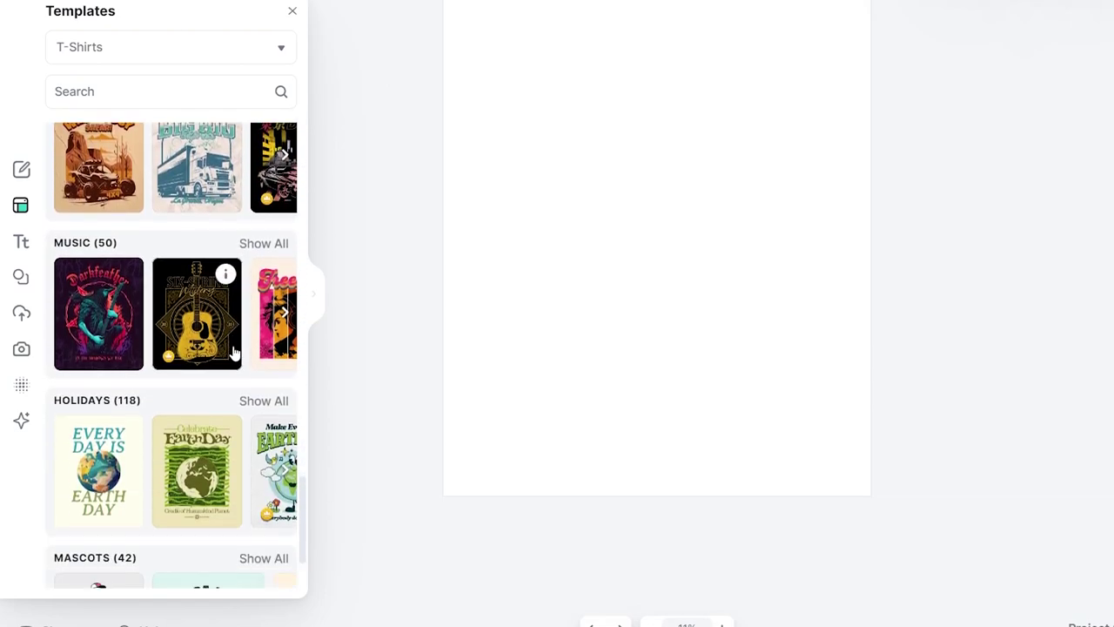
scroll(224, 332, "up", 2)
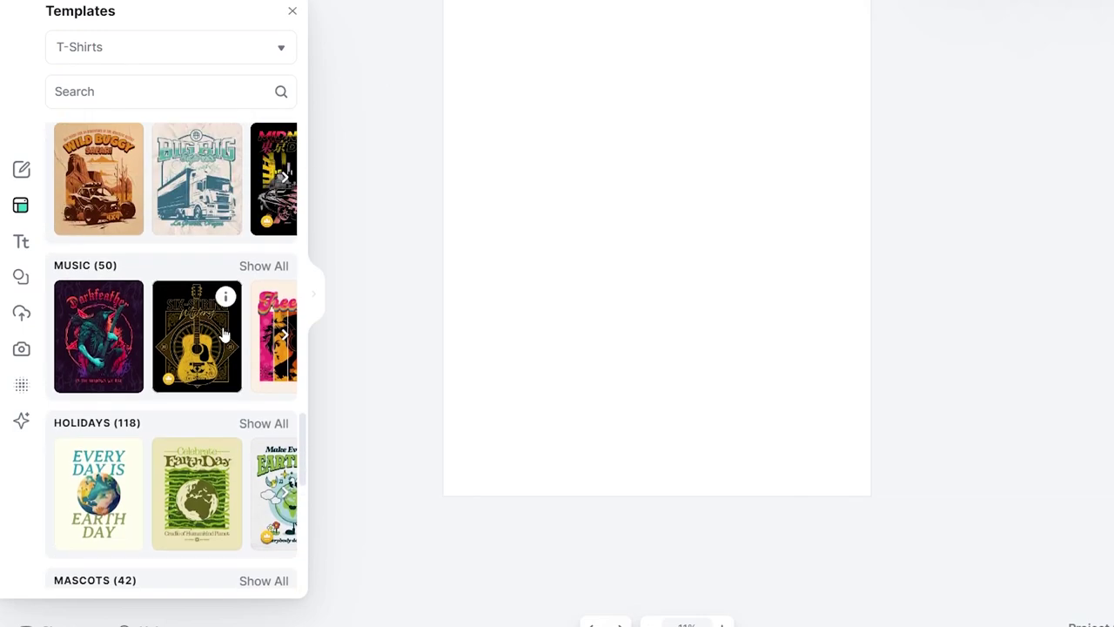
scroll(99, 391, "up", 2)
Search the T-Shirt templates for 'usa' and scroll through the results
left_click(106, 94)
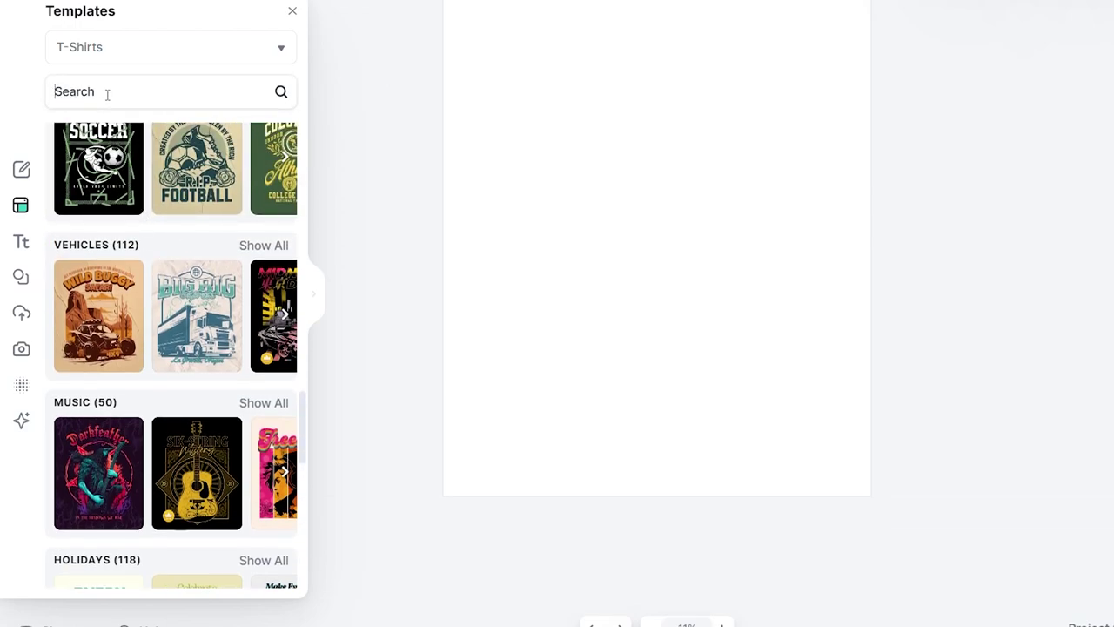
type("usa")
key("Return")
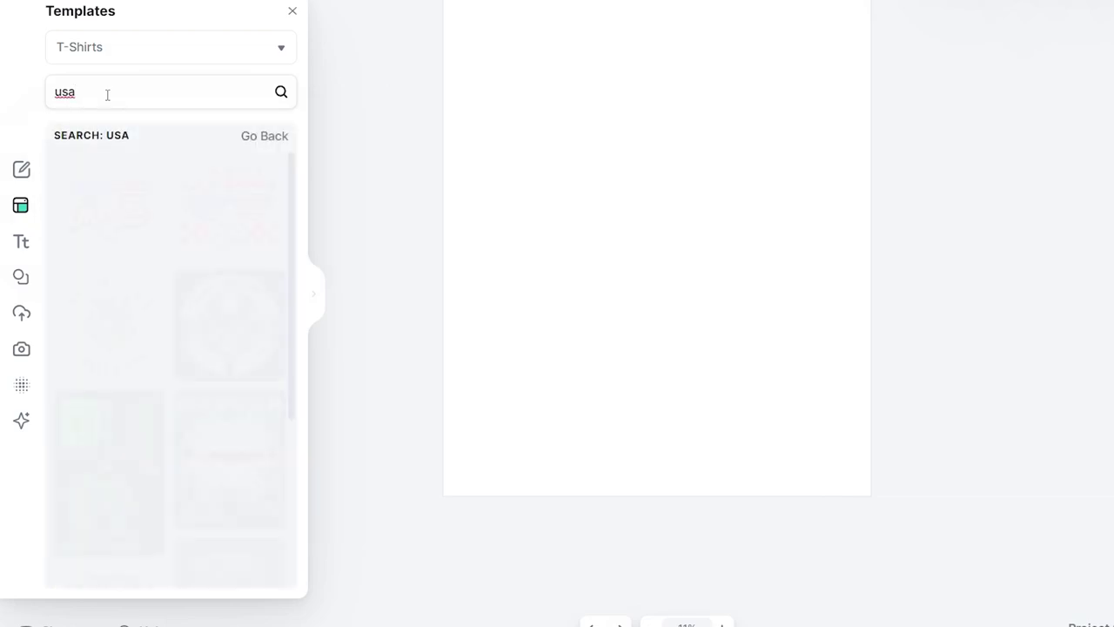
scroll(248, 261, "down", 3)
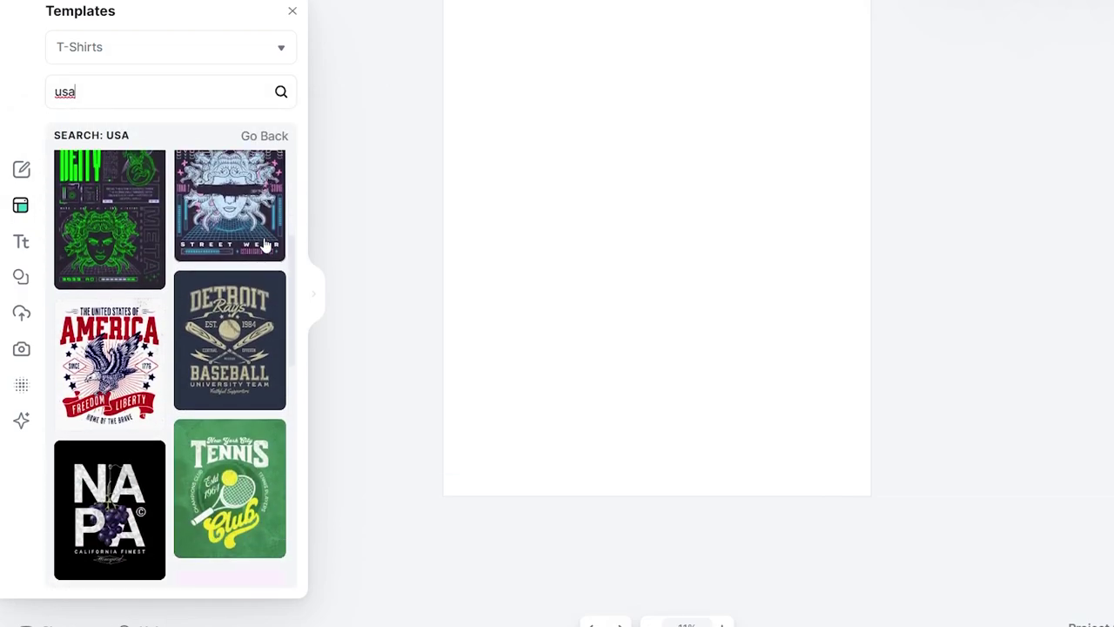
scroll(251, 284, "down", 1)
scroll(225, 203, "up", 5)
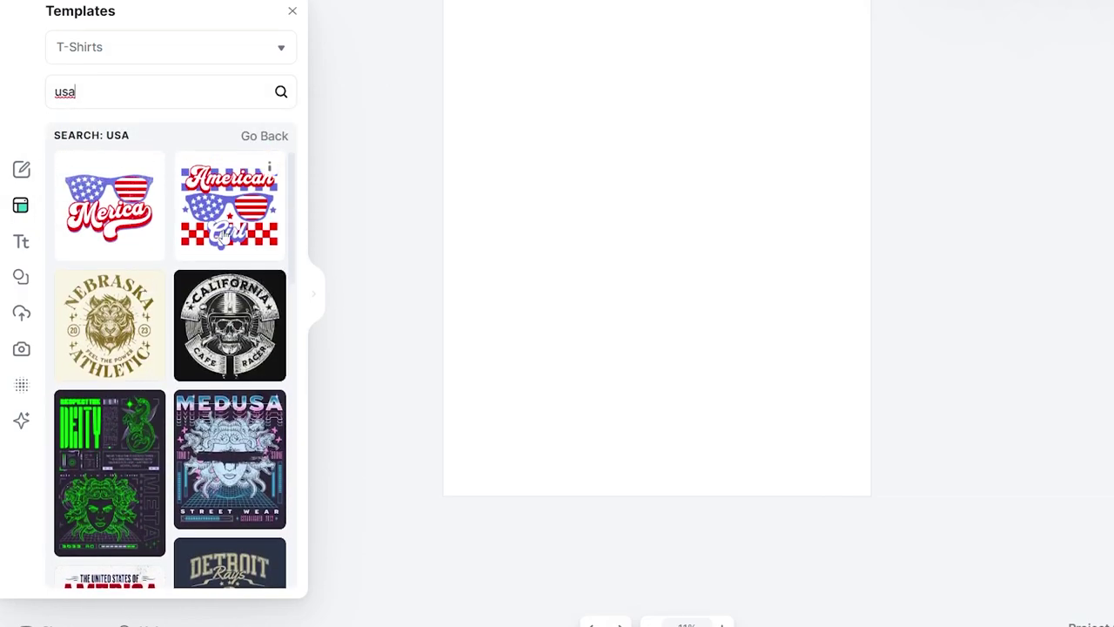
Apply the American Girl template to the canvas, then close the template browser
left_click(224, 204)
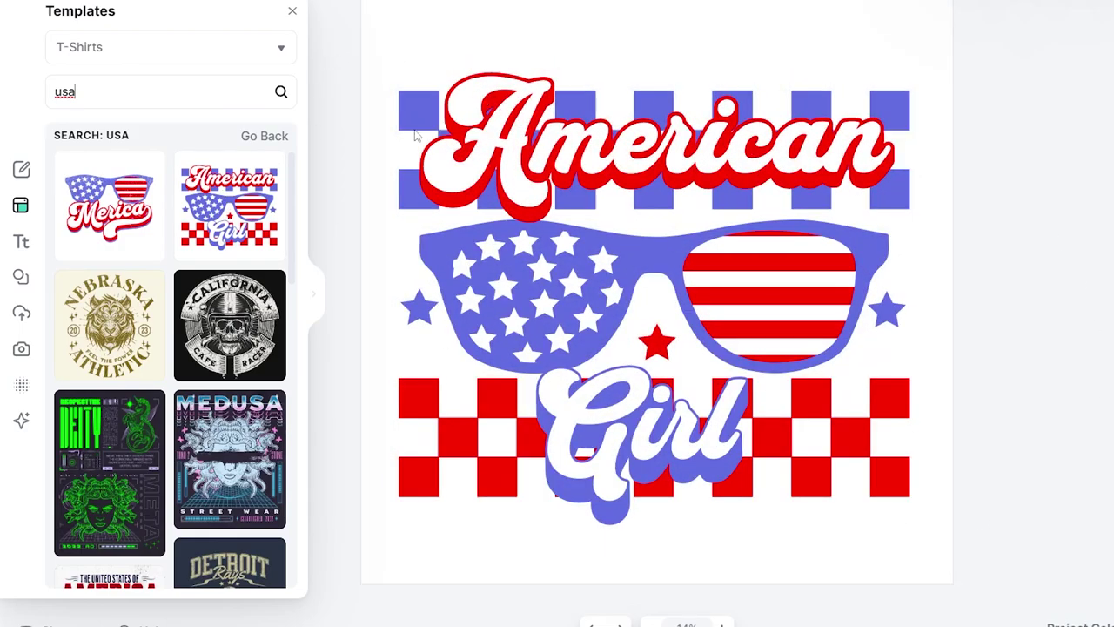
left_click_drag(360, 40, 995, 433)
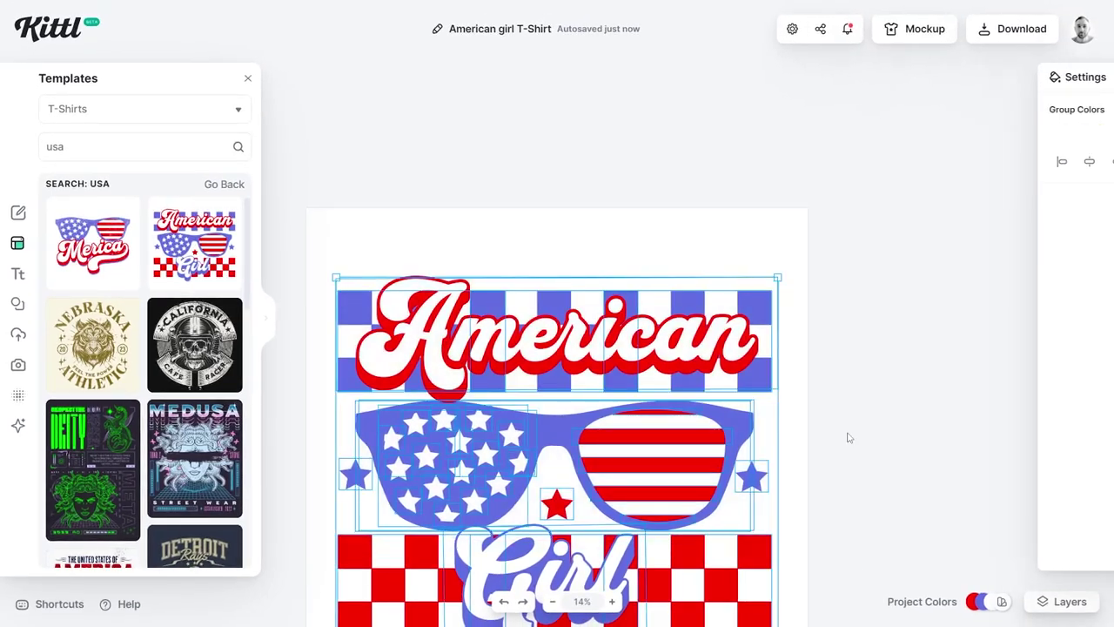
left_click(847, 433)
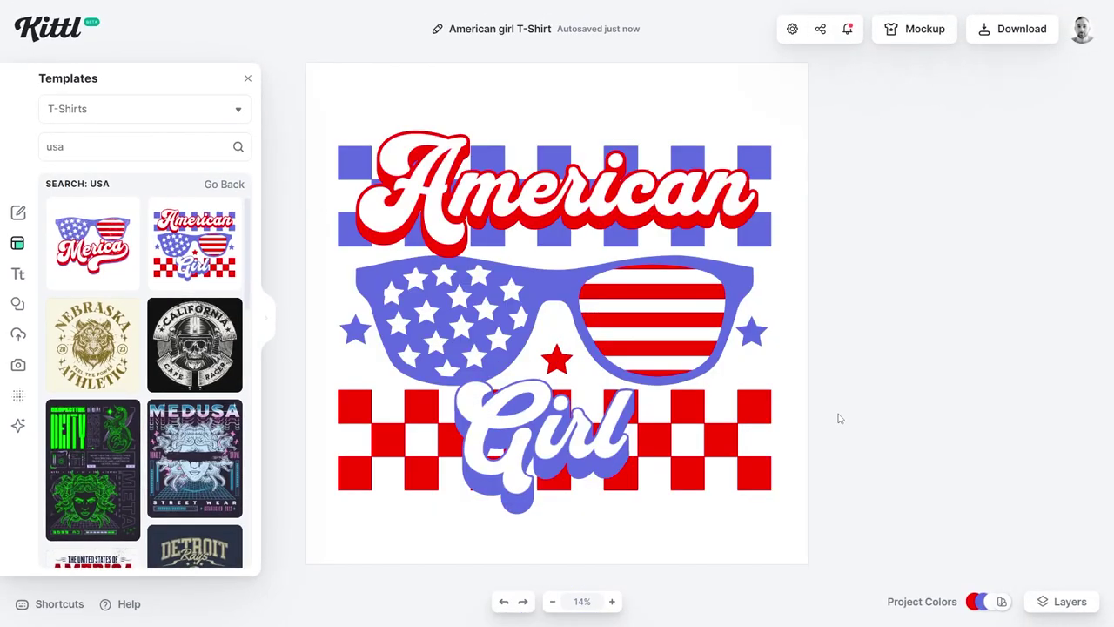
left_click(247, 81)
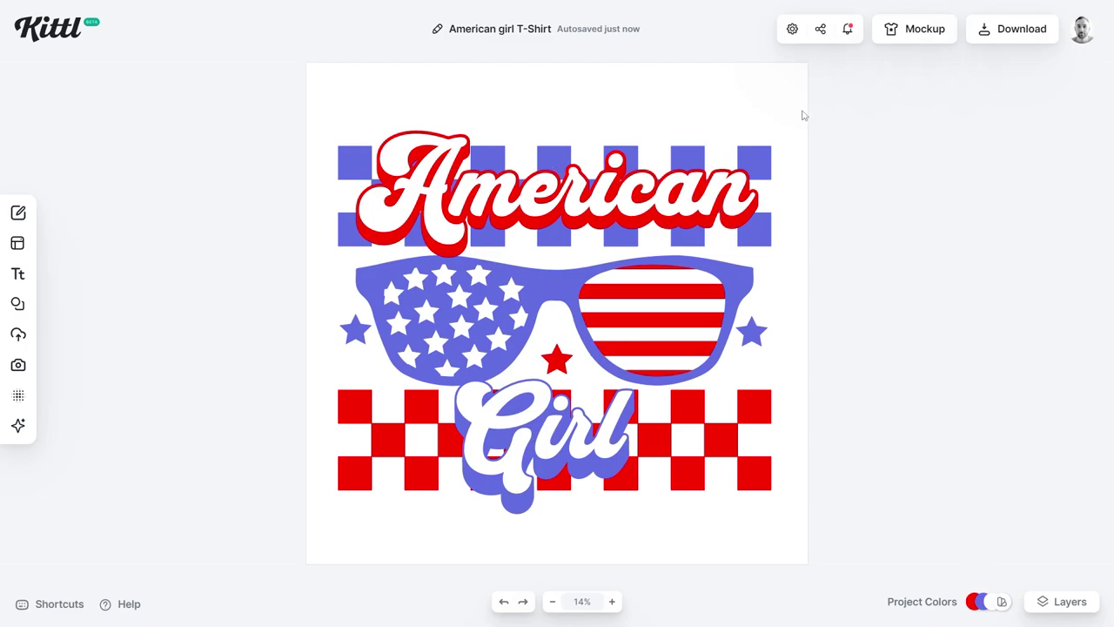
Resize the artboard to a custom 4500 × 5400 px portrait
left_click(792, 29)
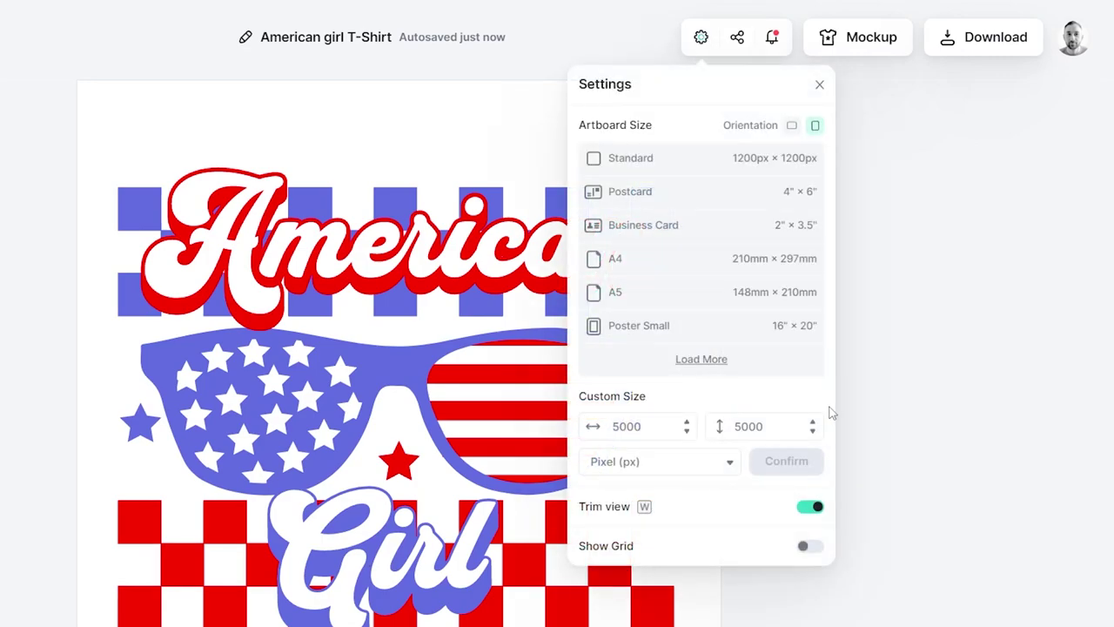
double_click(628, 425)
type("45")
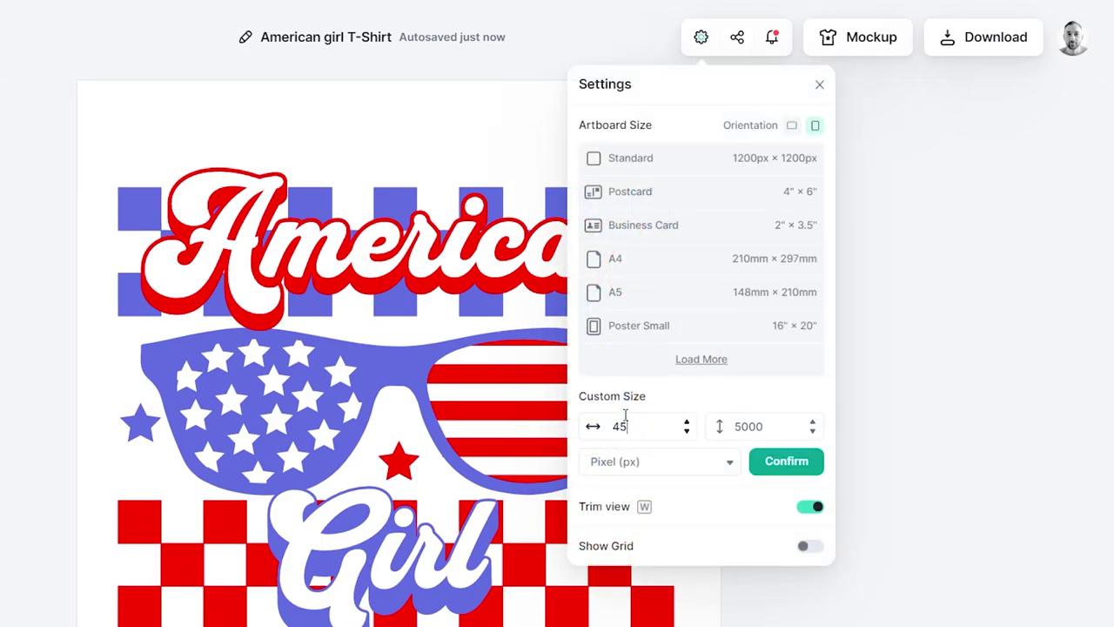
left_click(742, 426)
left_click(786, 464)
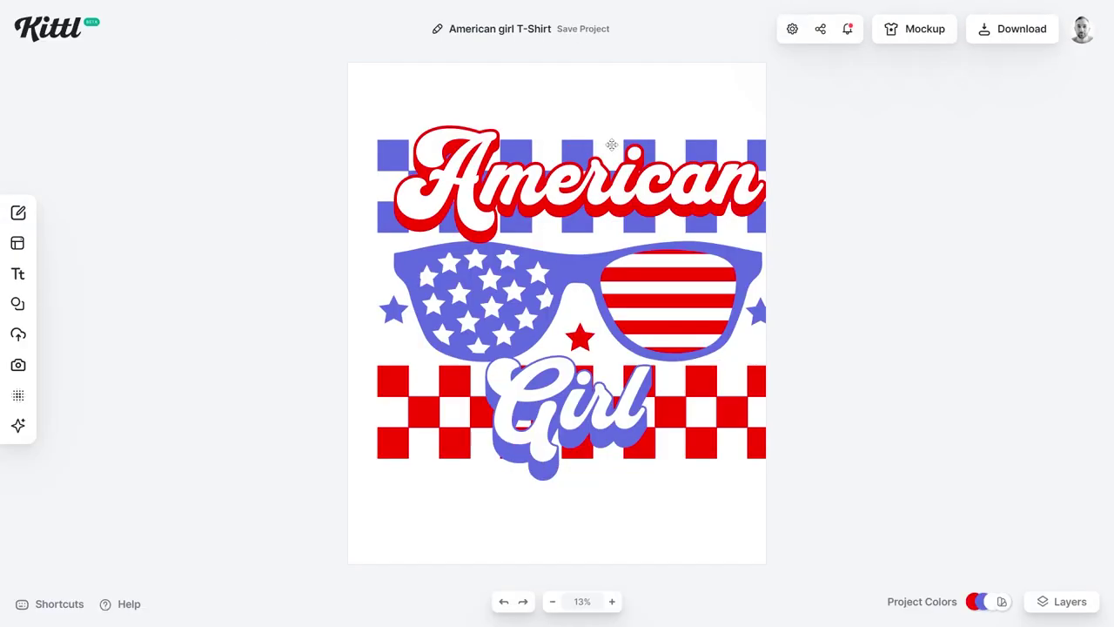
Group all the American Girl elements with Ctrl+G and centre the group horizontally
left_click_drag(333, 76, 864, 489)
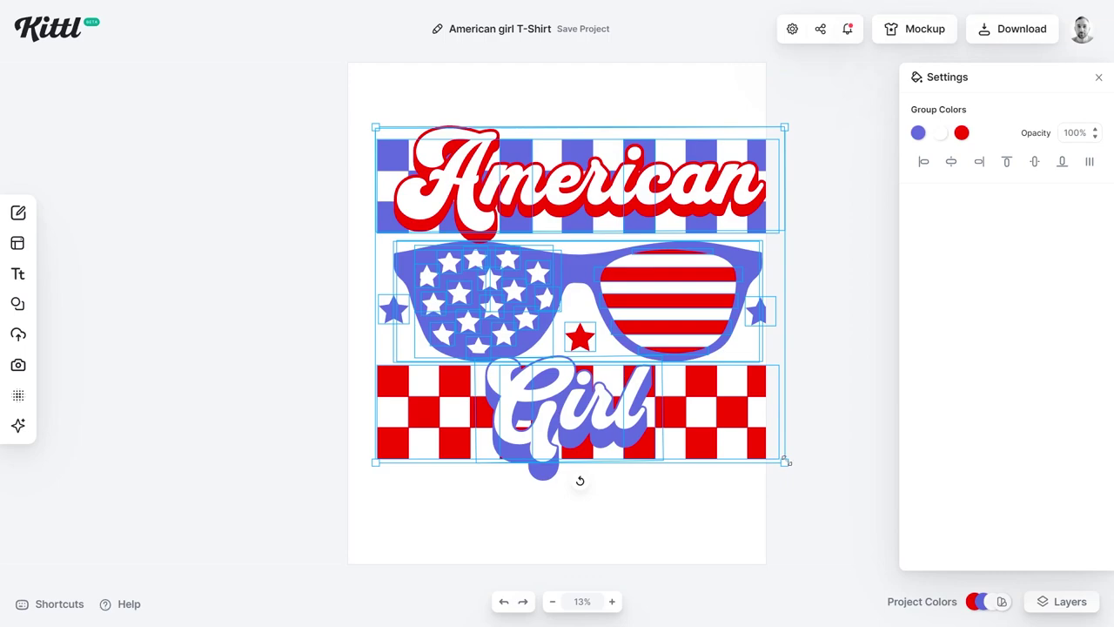
key("ctrl+g")
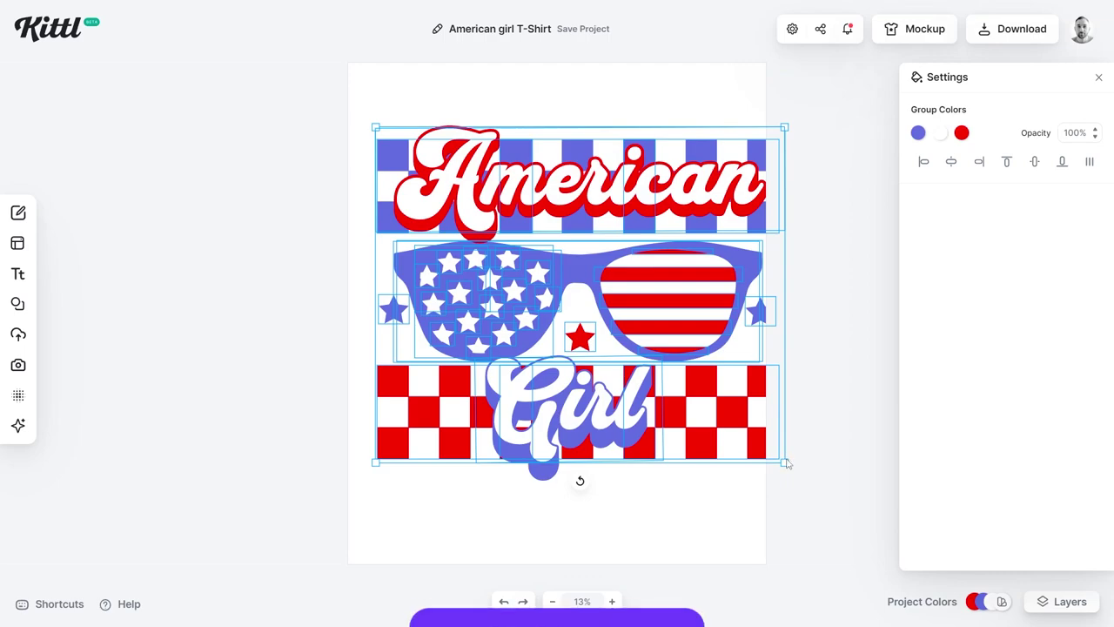
left_click(951, 162)
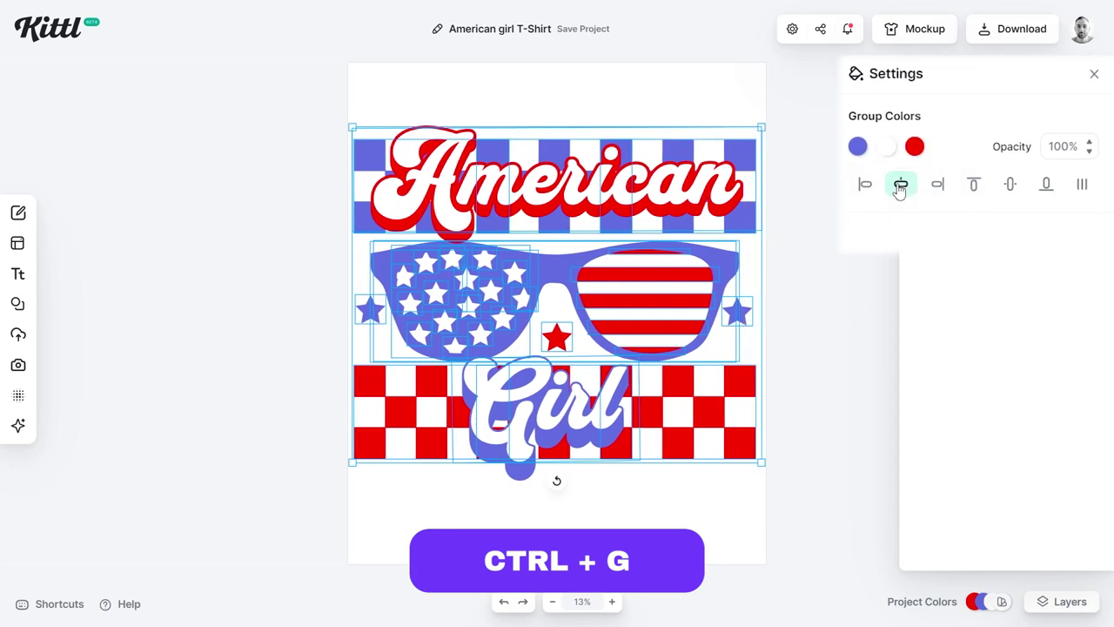
left_click(792, 311)
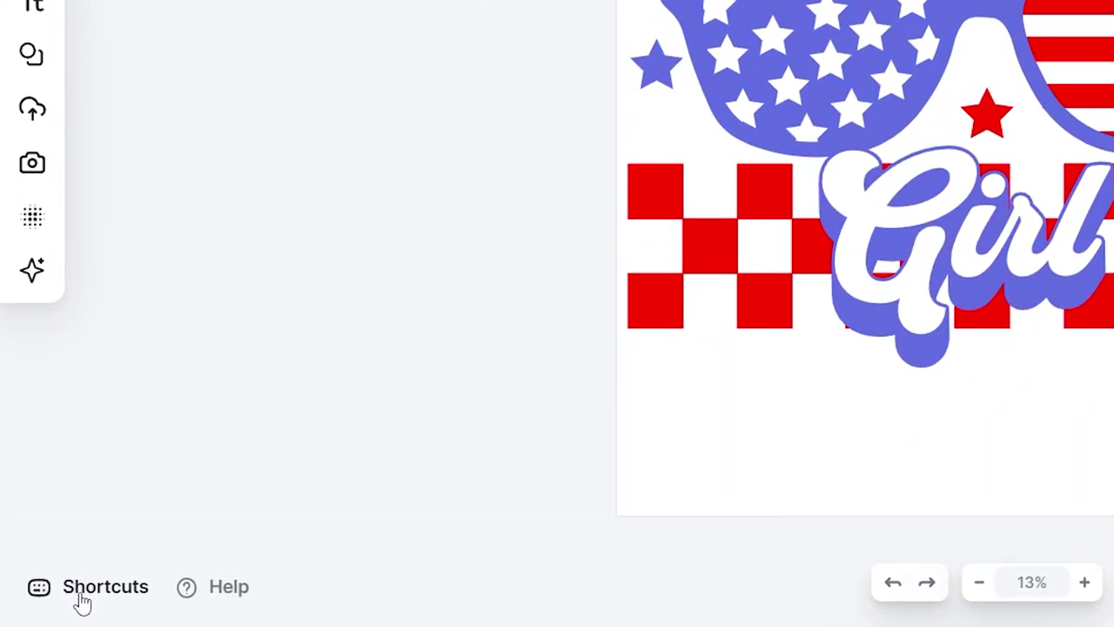
View the keyboard shortcuts list, then select the Girl text
left_click(48, 605)
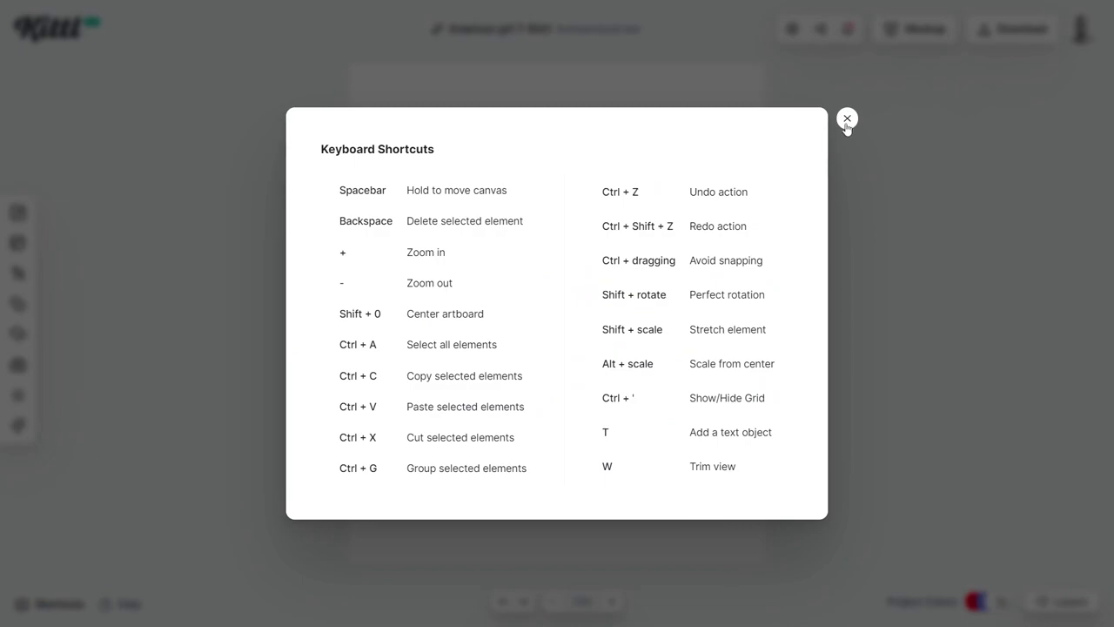
left_click(846, 119)
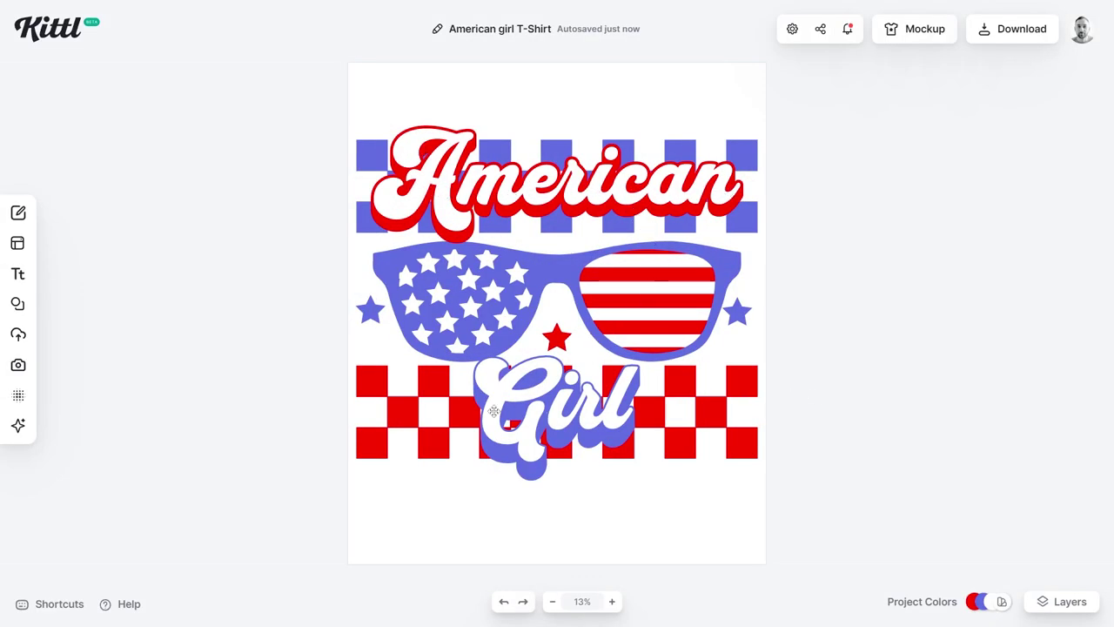
left_click(522, 402)
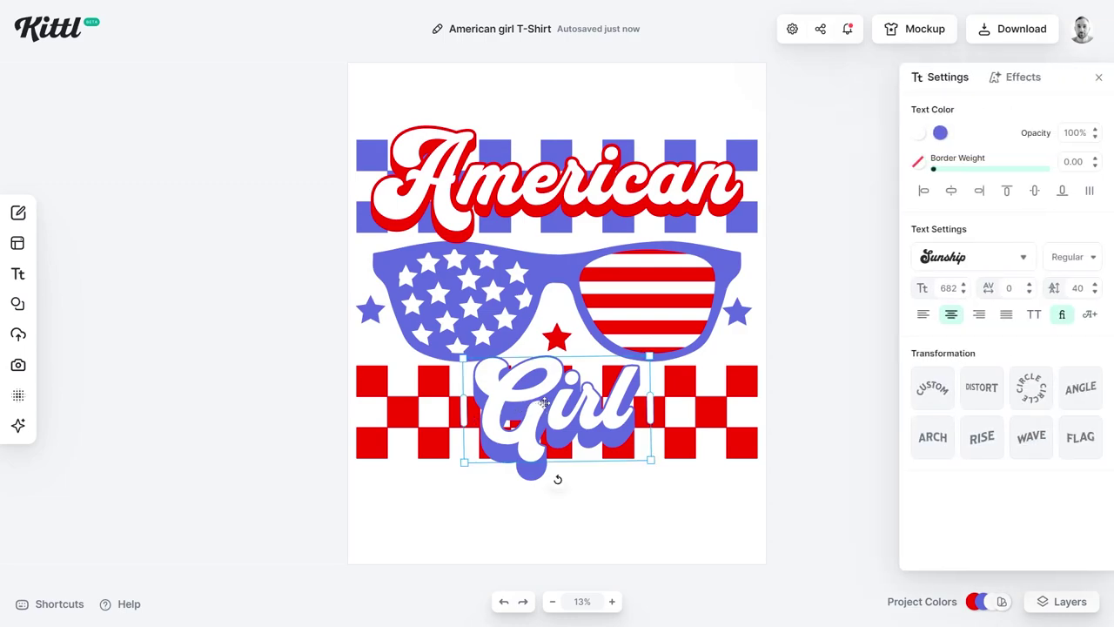
Change Girl to Dentist, widen its box to one line, and centre it horizontally
double_click(543, 402)
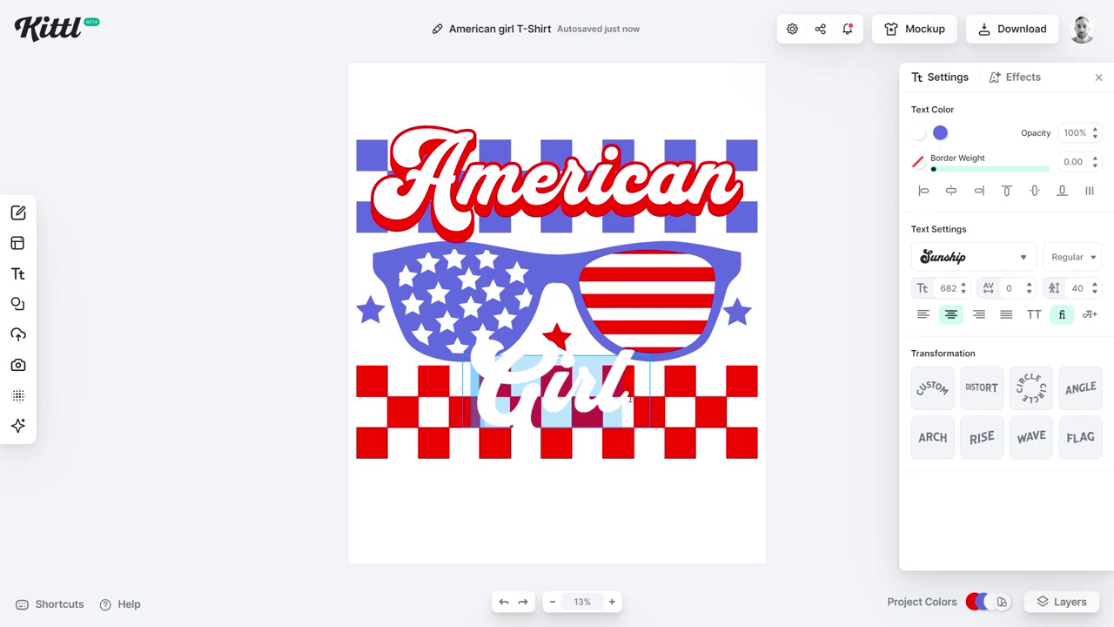
type("Dea")
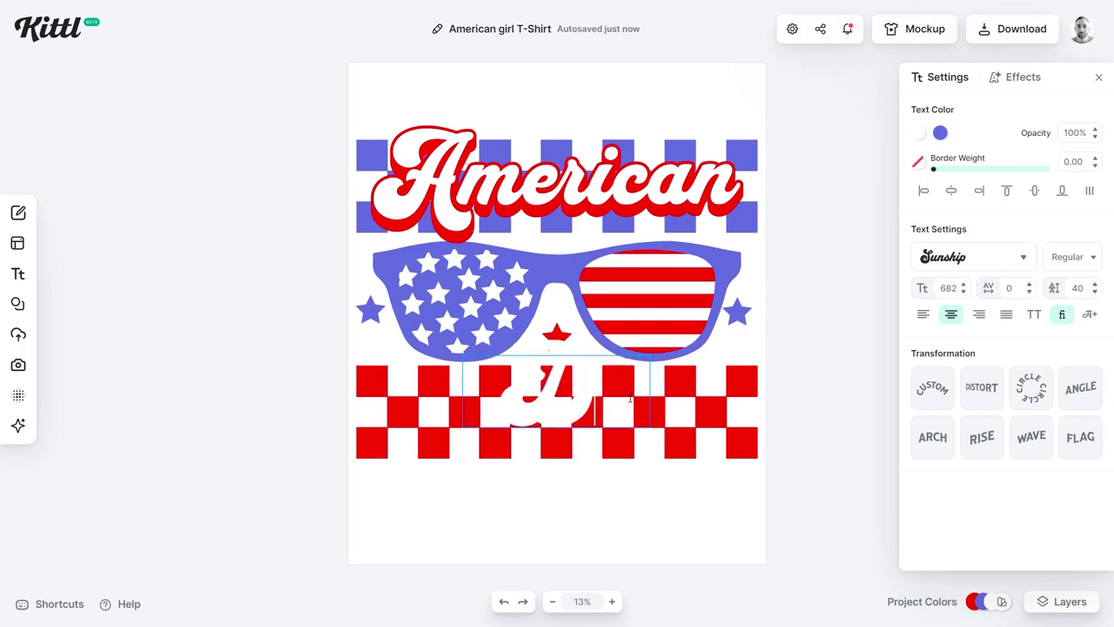
type("tist")
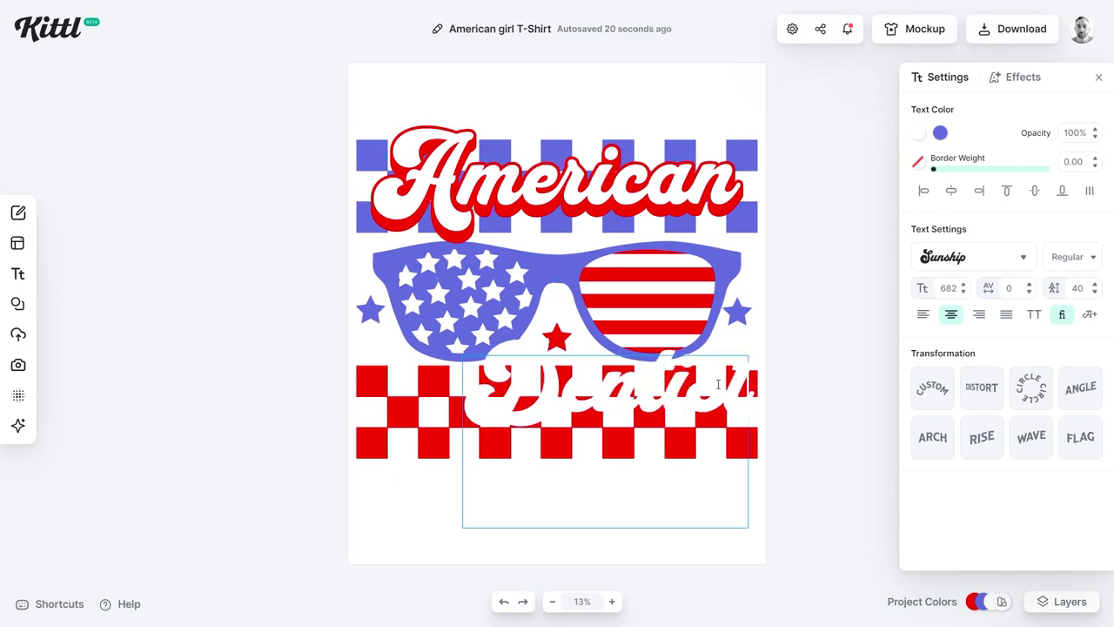
key("Escape")
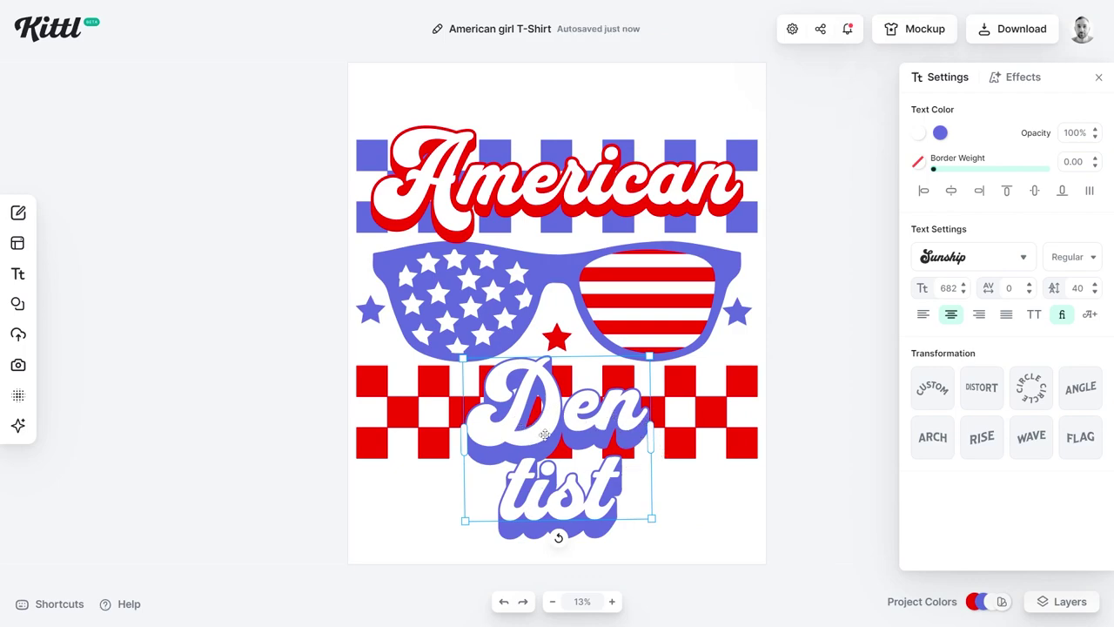
left_click_drag(651, 441, 735, 454)
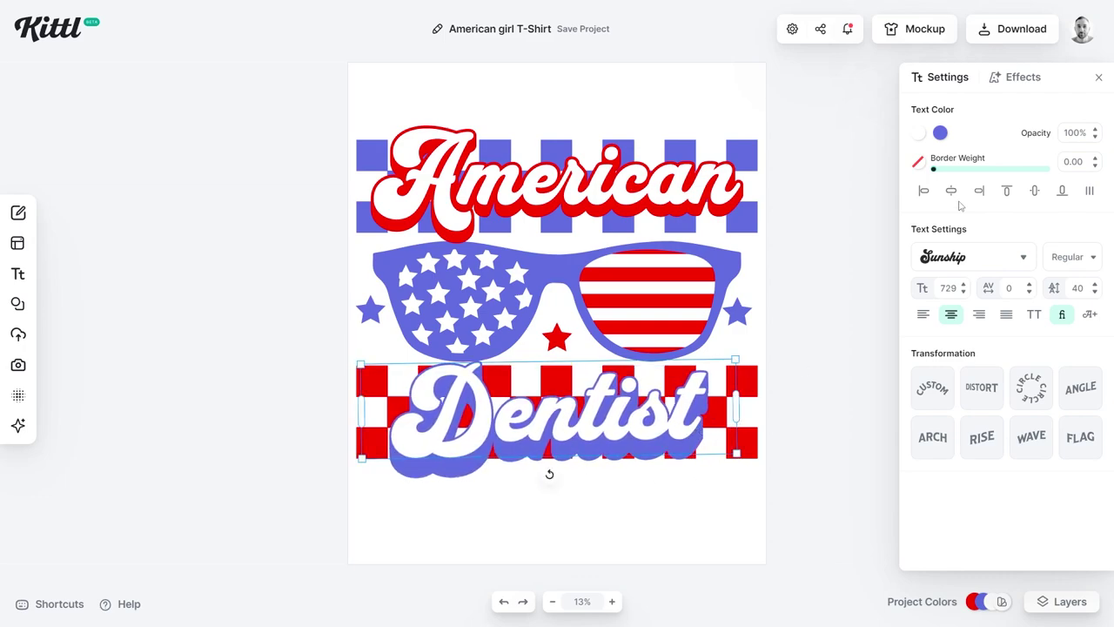
left_click(961, 197)
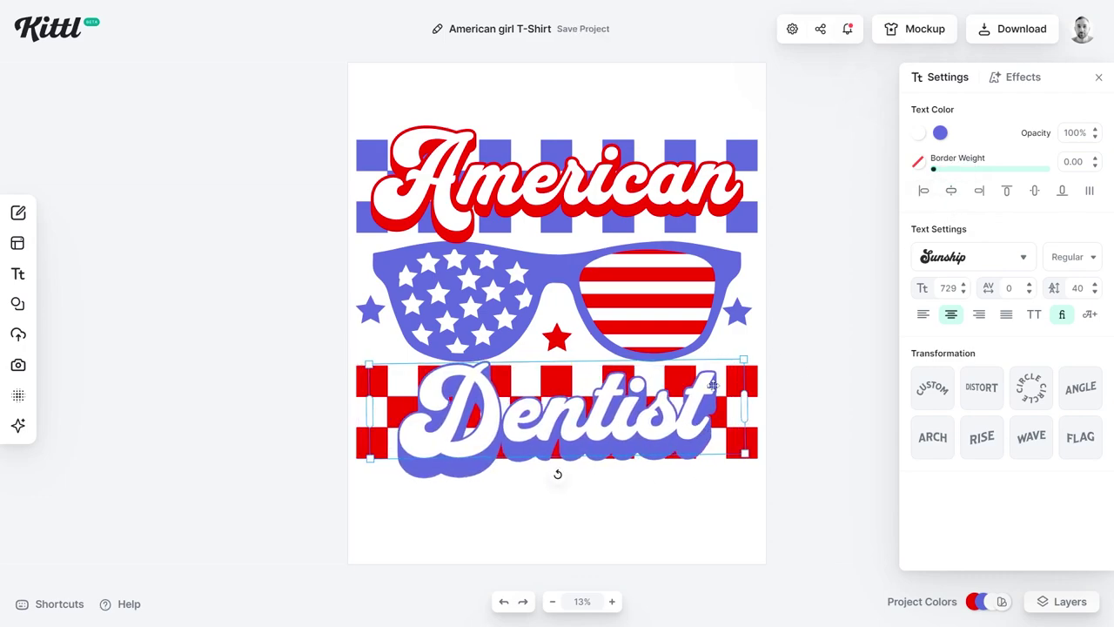
left_click(836, 396)
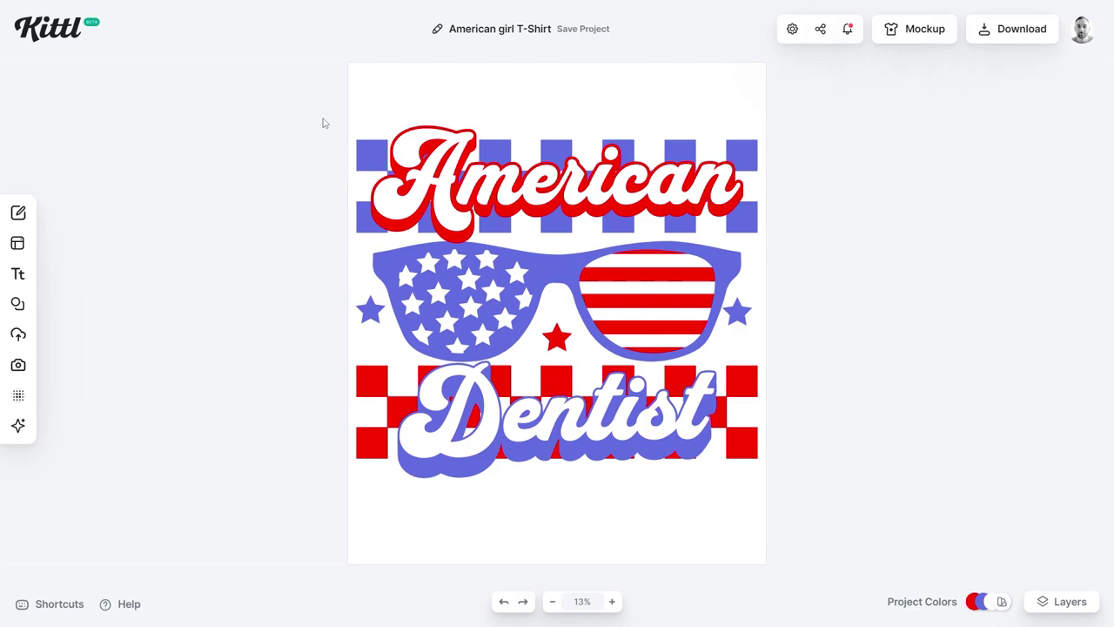
Select the whole design and lighten its blue group colour to a softer shade
left_click(363, 153)
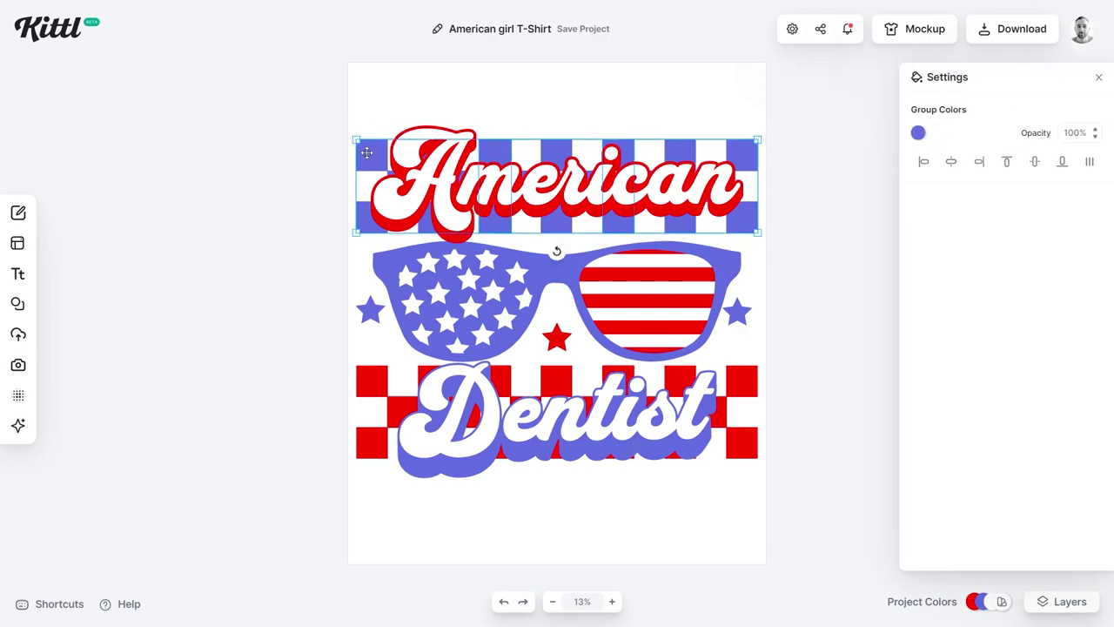
left_click(290, 153)
left_click_drag(256, 108, 870, 521)
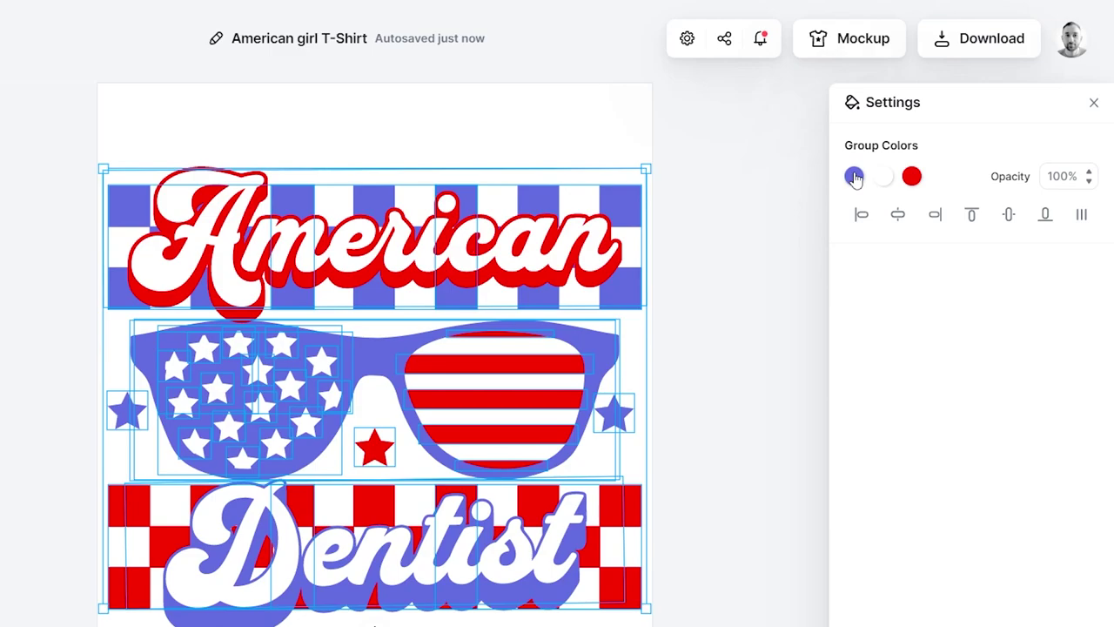
left_click(855, 177)
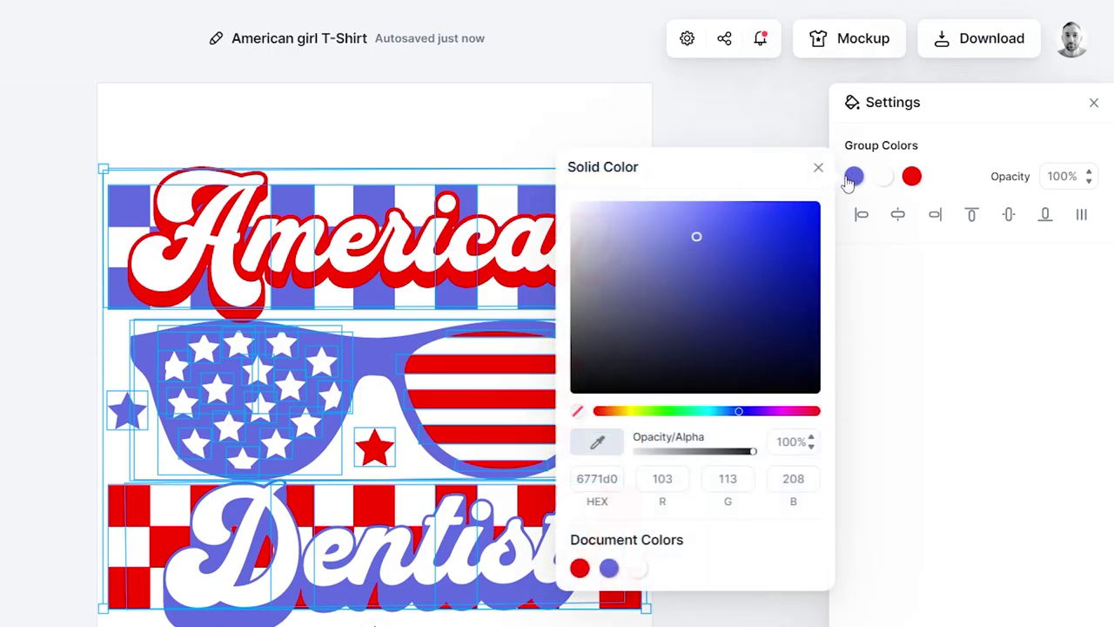
left_click_drag(739, 415, 729, 417)
mouse_move(695, 238)
left_mouse_down()
mouse_move(713, 219)
mouse_move(713, 230)
left_mouse_up()
left_click(912, 179)
Adjust the design's red group colour back to a pure red
left_click(912, 178)
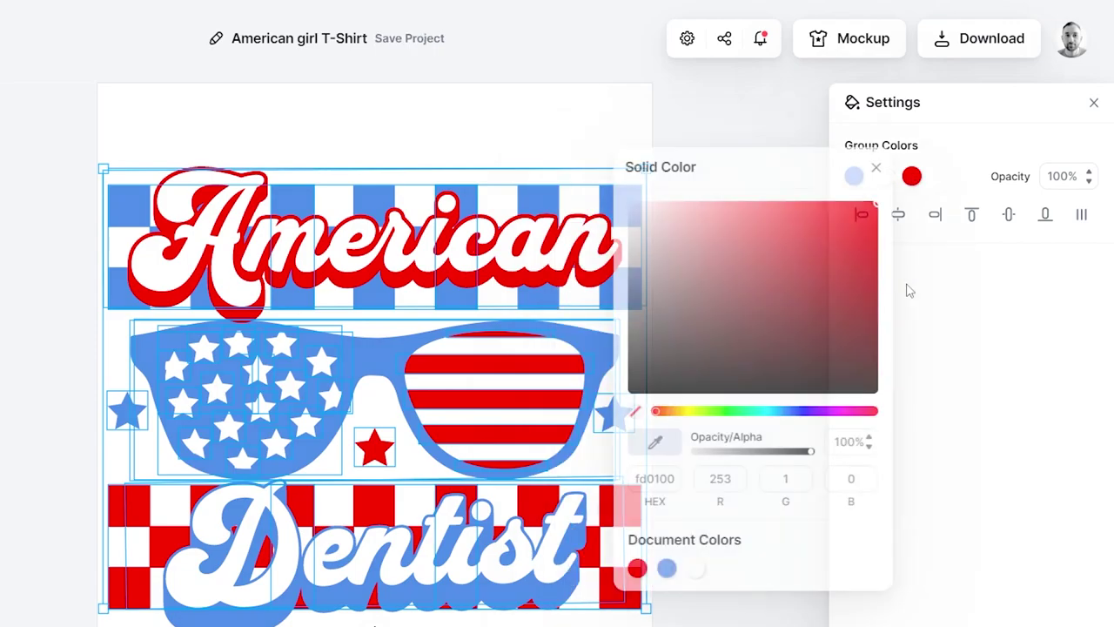
left_click(859, 205)
left_click_drag(859, 205, 860, 202)
left_click_drag(659, 415, 871, 421)
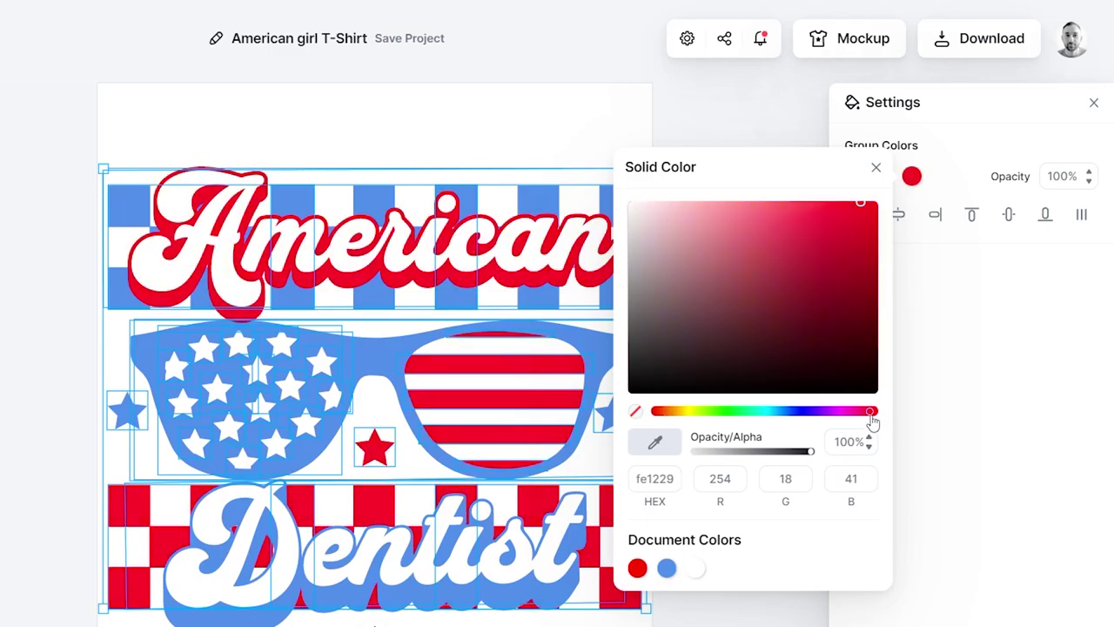
left_click(1032, 288)
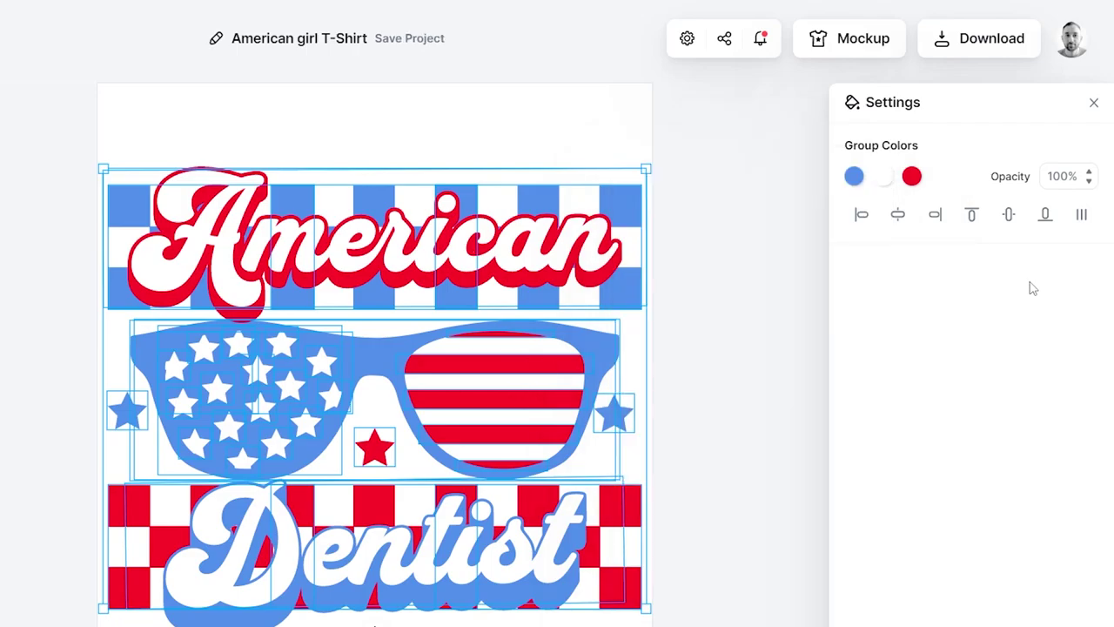
left_click(1094, 105)
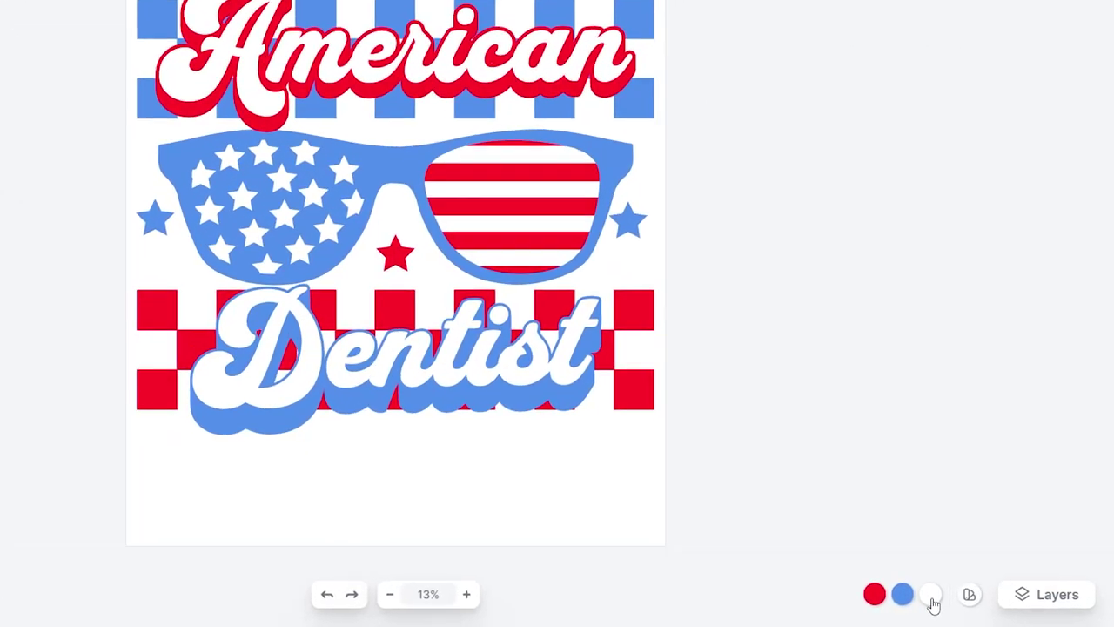
Try black and near-white backgrounds, settling on light blue (bae0ee)
left_click(931, 599)
left_click_drag(828, 368, 683, 504)
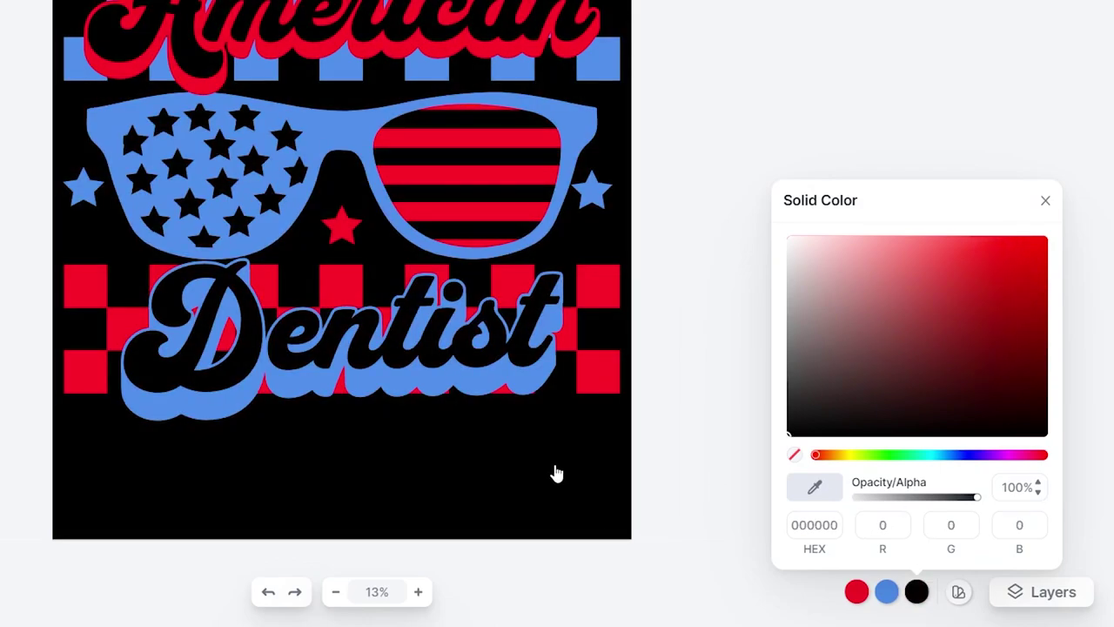
left_click_drag(804, 348, 714, 250)
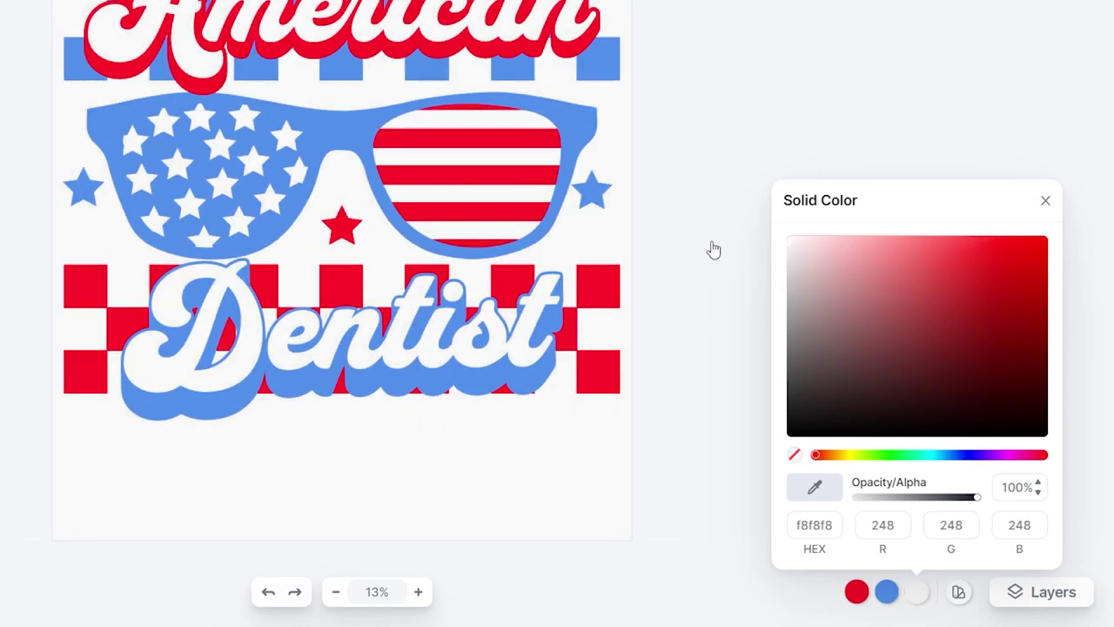
left_click(934, 454)
left_click(939, 454)
left_click_drag(876, 321, 841, 254)
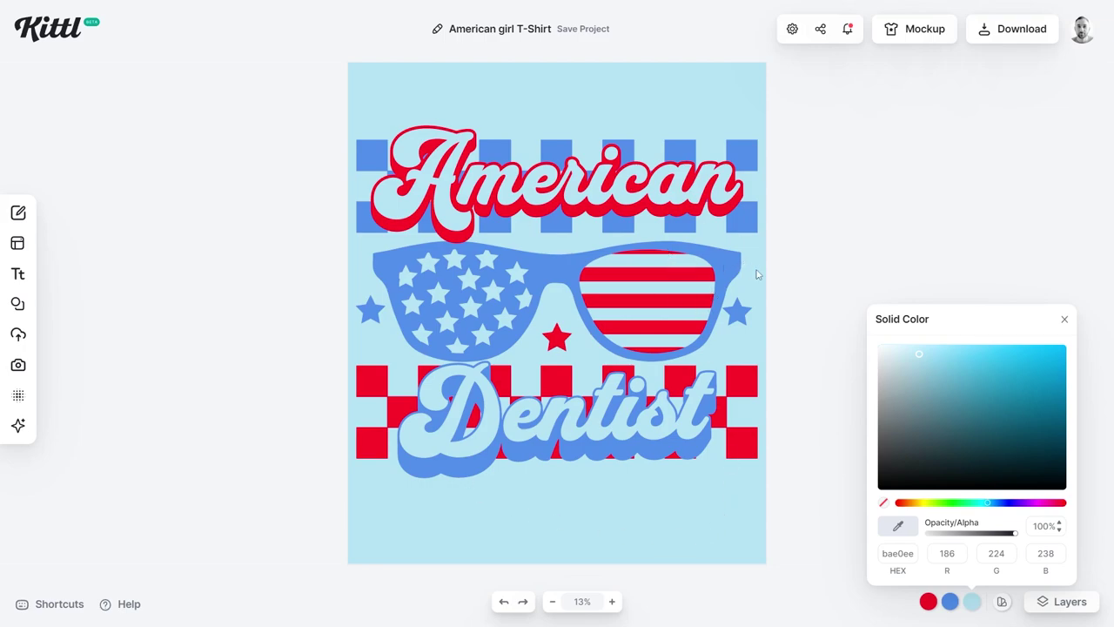
left_click_drag(857, 331, 913, 348)
Make the American and Dentist lettering fills white
left_click(719, 195)
left_click(669, 179)
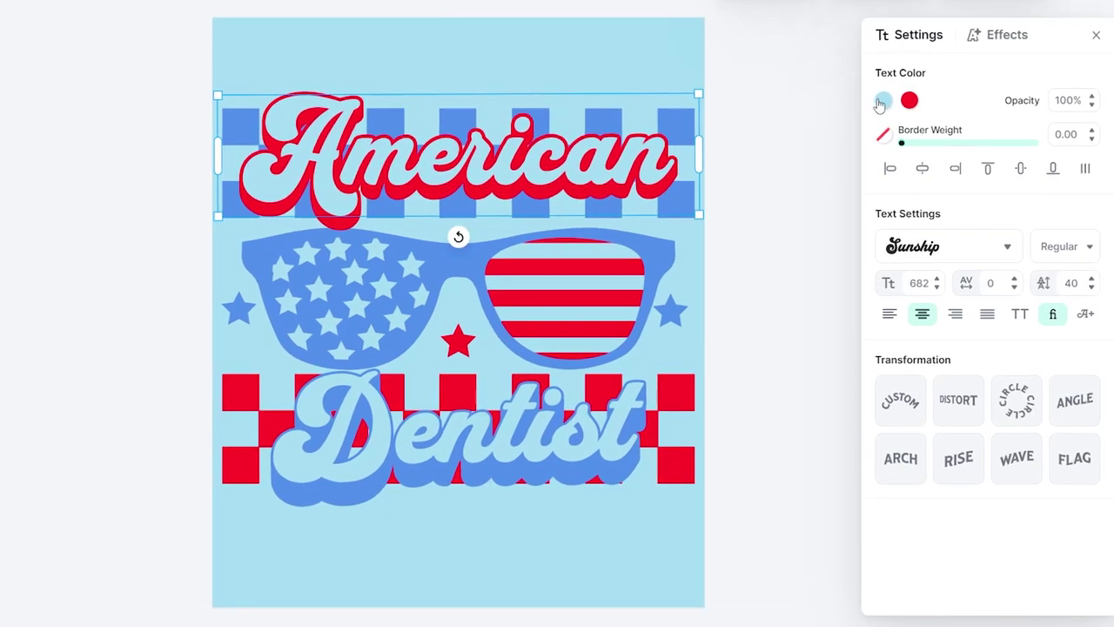
left_click(883, 103)
left_click_drag(758, 183, 545, 75)
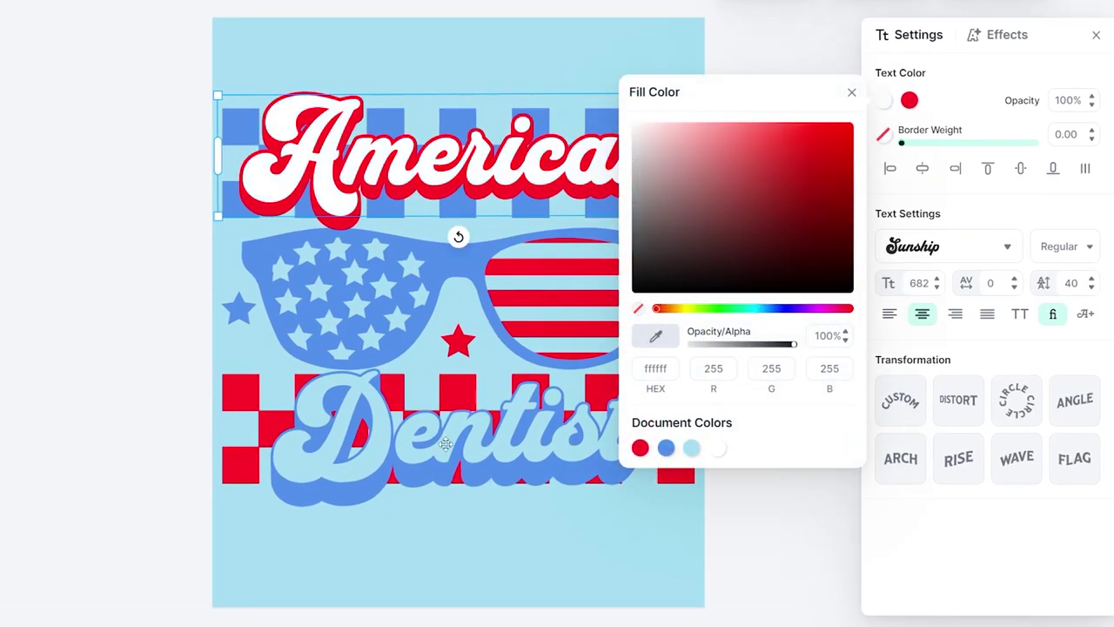
left_click(446, 446)
left_click(884, 104)
left_click_drag(833, 183, 507, 60)
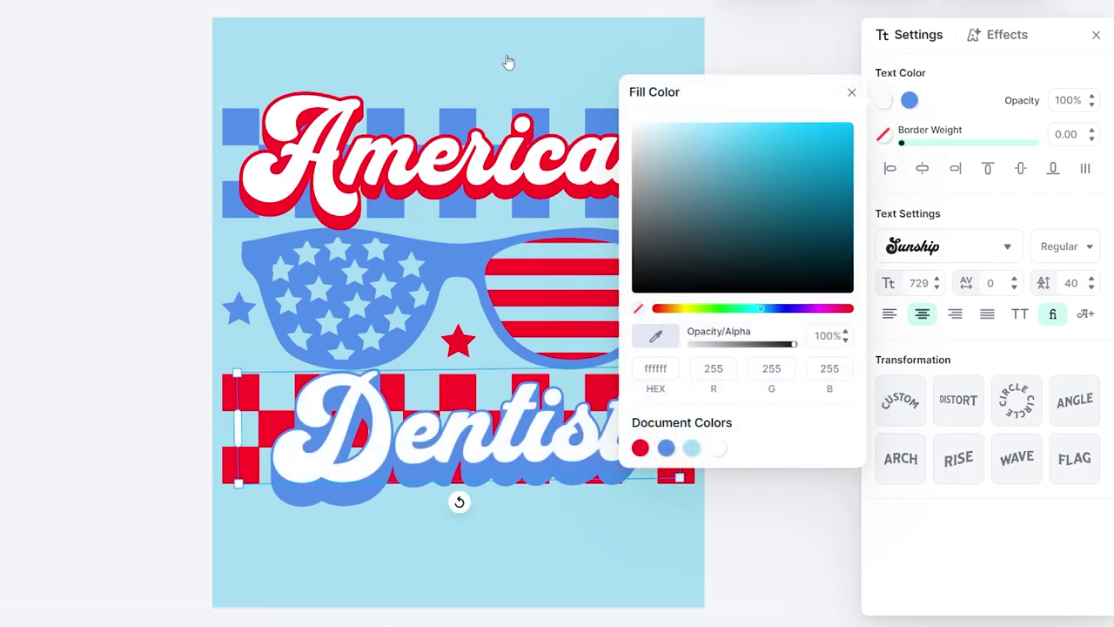
left_click(124, 323)
Ungroup the sunglasses, turn the left-lens stars white, and nudge the whole design up
left_click(383, 283)
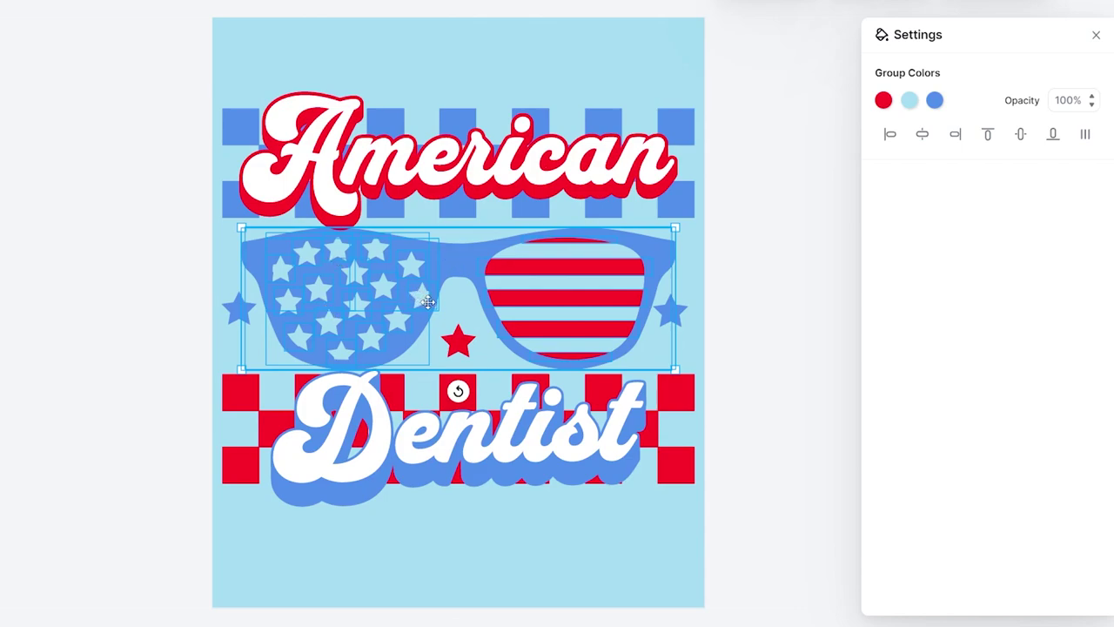
left_click(704, 248)
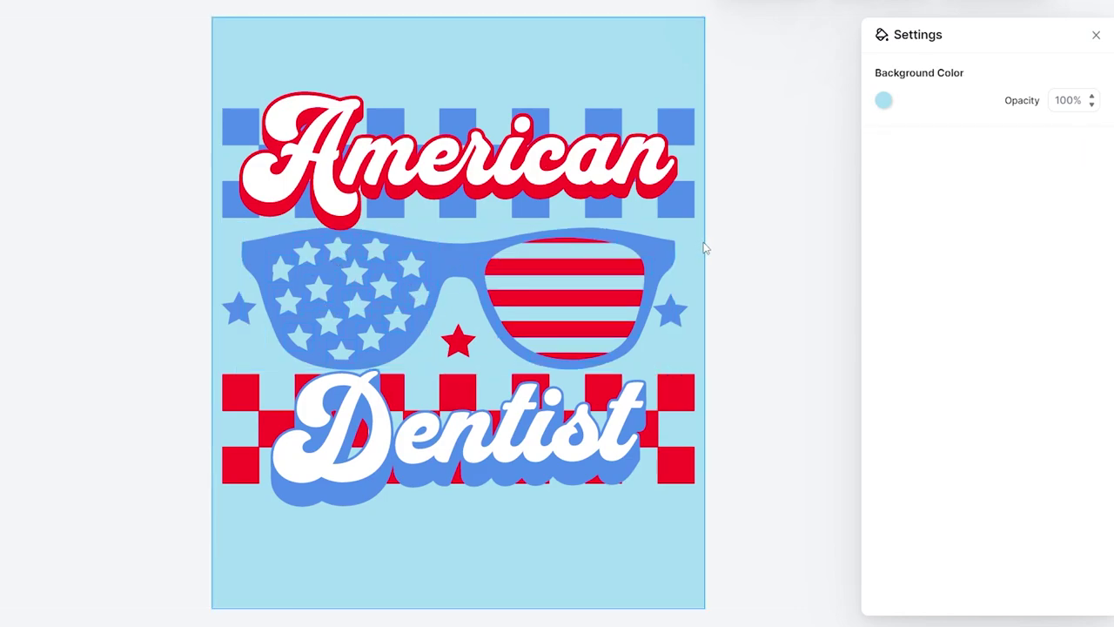
left_click(456, 253)
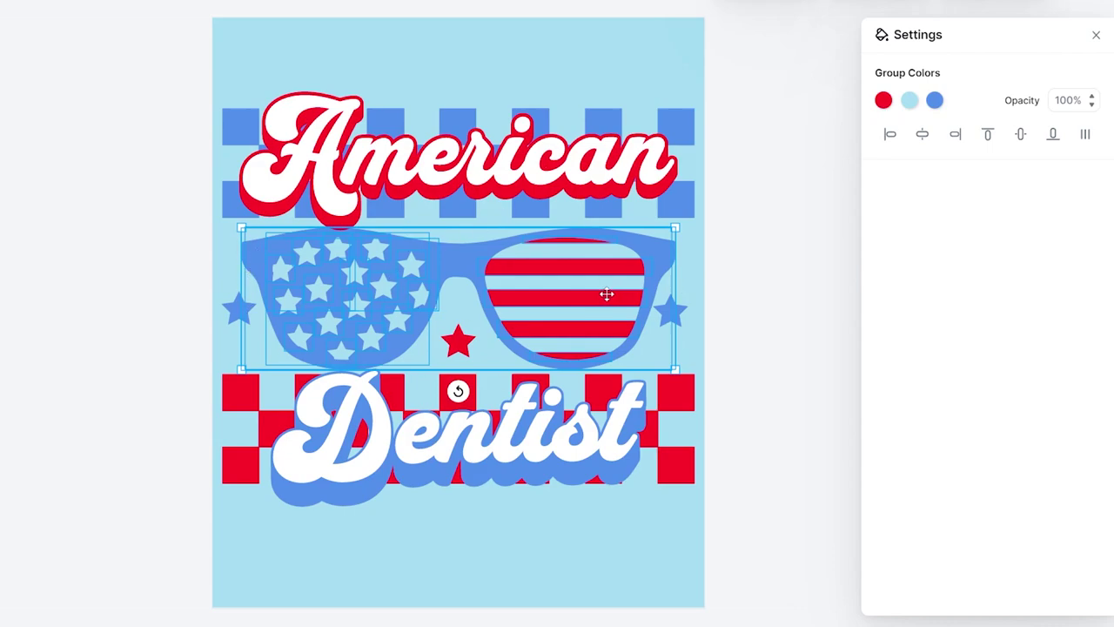
key("ctrl+g")
left_click(384, 288)
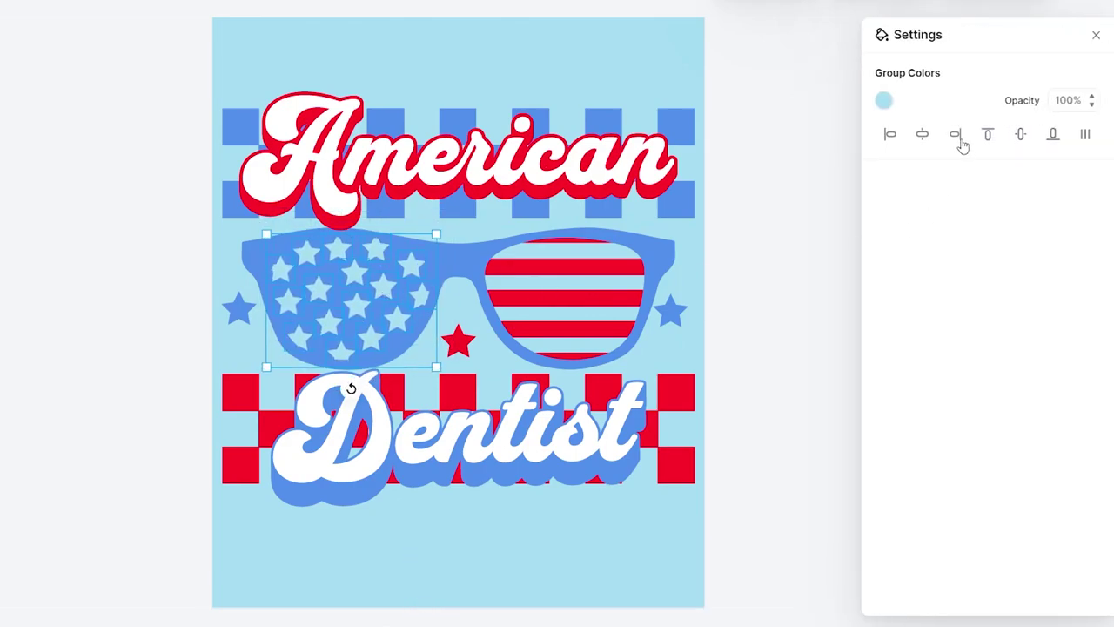
left_click(884, 100)
left_click_drag(758, 179, 557, 67)
left_click(141, 220)
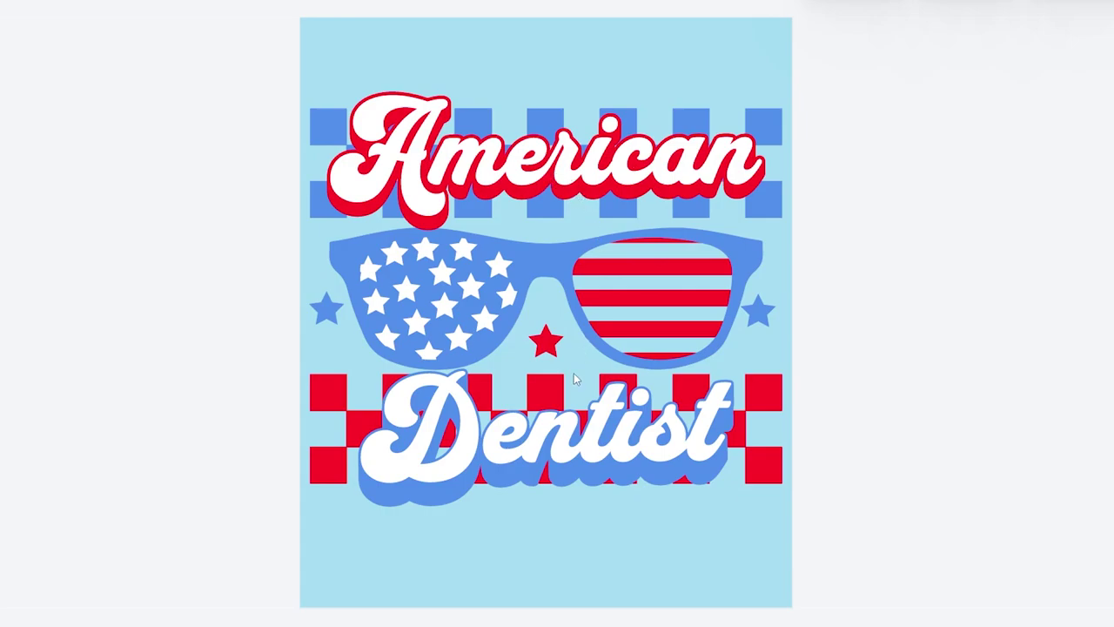
left_click_drag(235, 71, 802, 524)
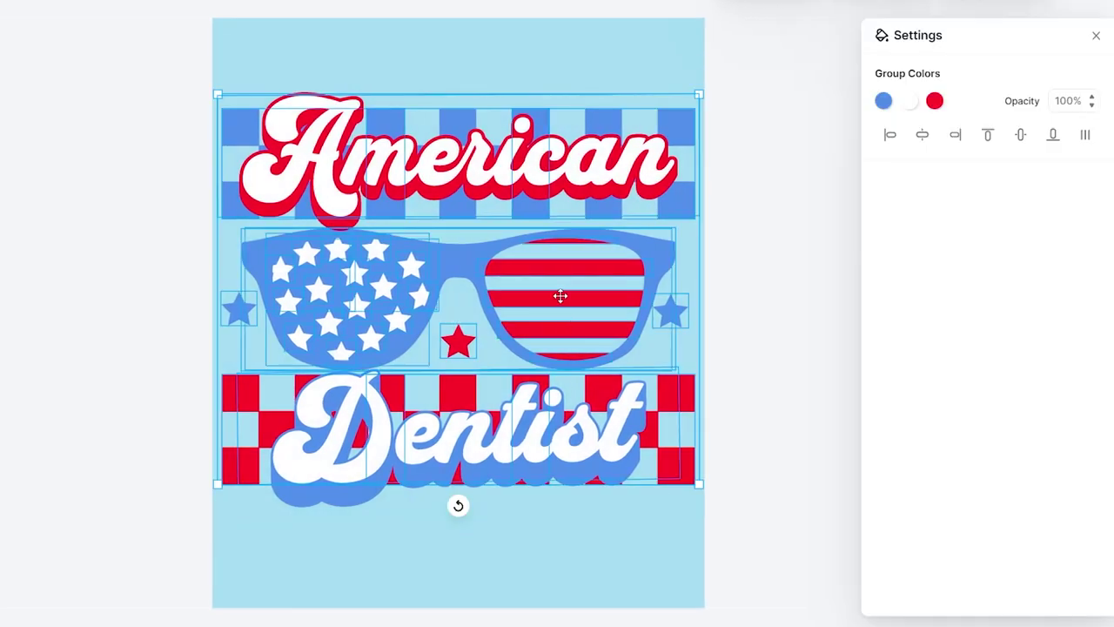
left_click_drag(561, 296, 561, 268)
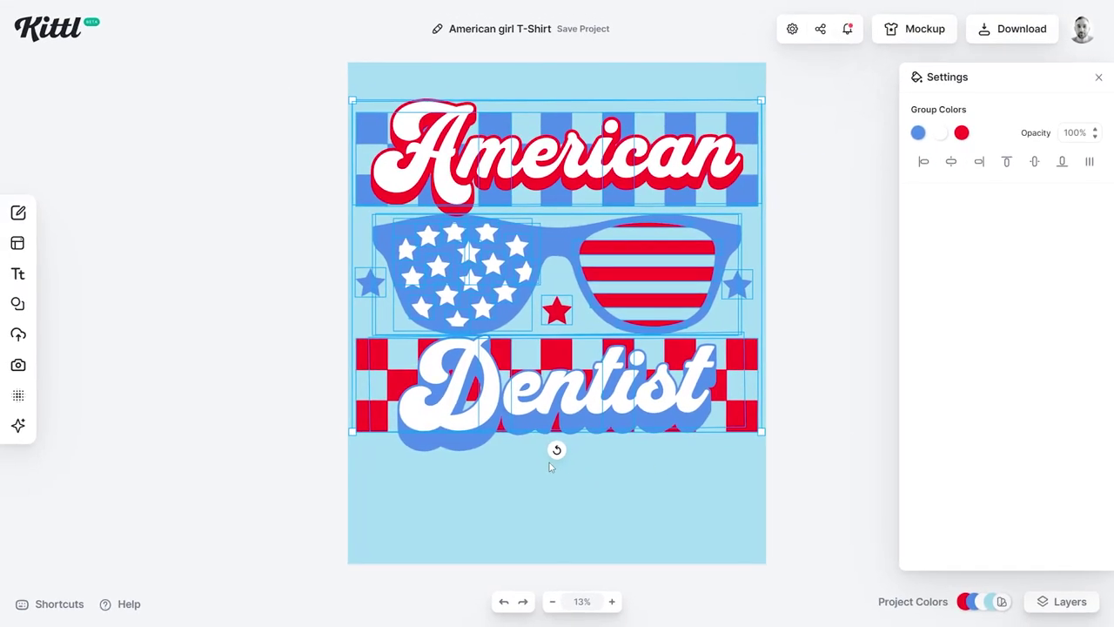
Search Elements for 'teeth' and place a tooth icon at the design's lower left
left_click(786, 450)
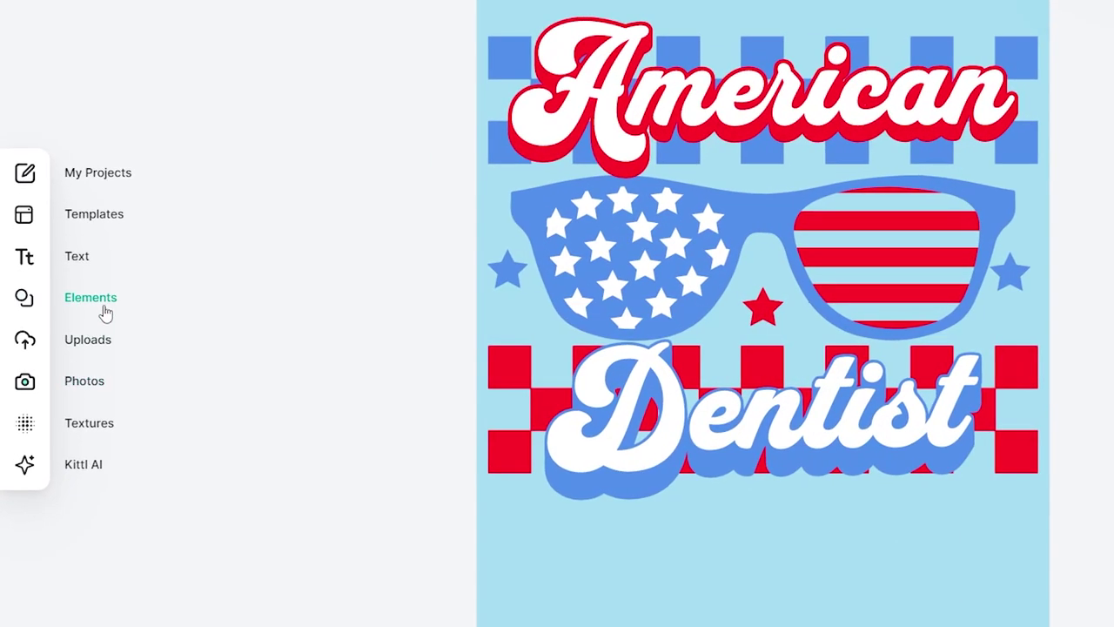
left_click(101, 310)
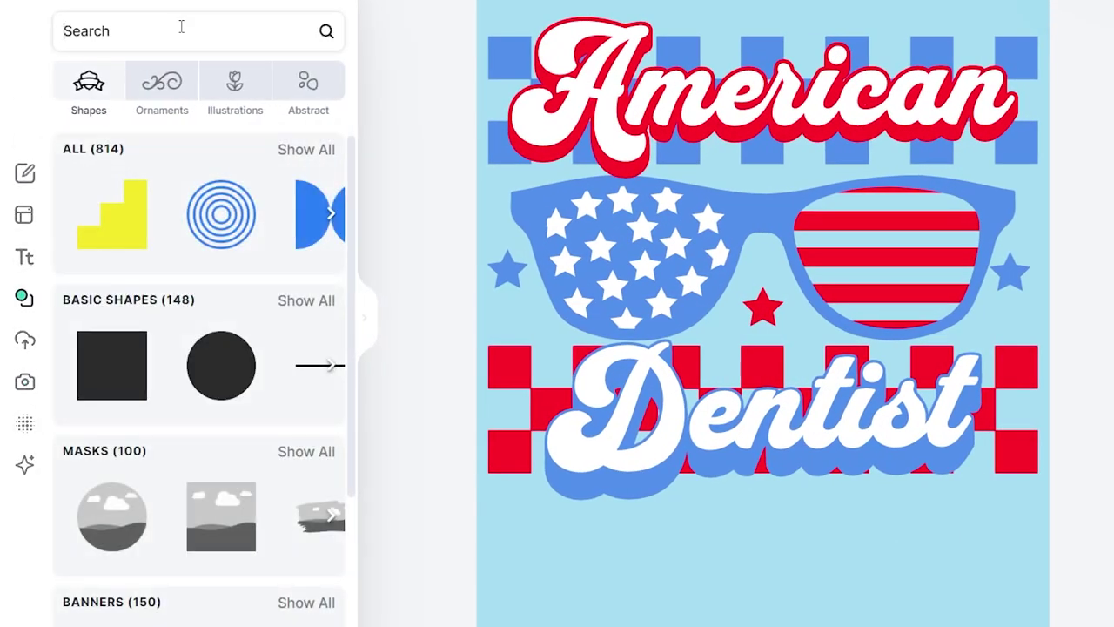
left_click(181, 27)
type("teeth")
key("Return")
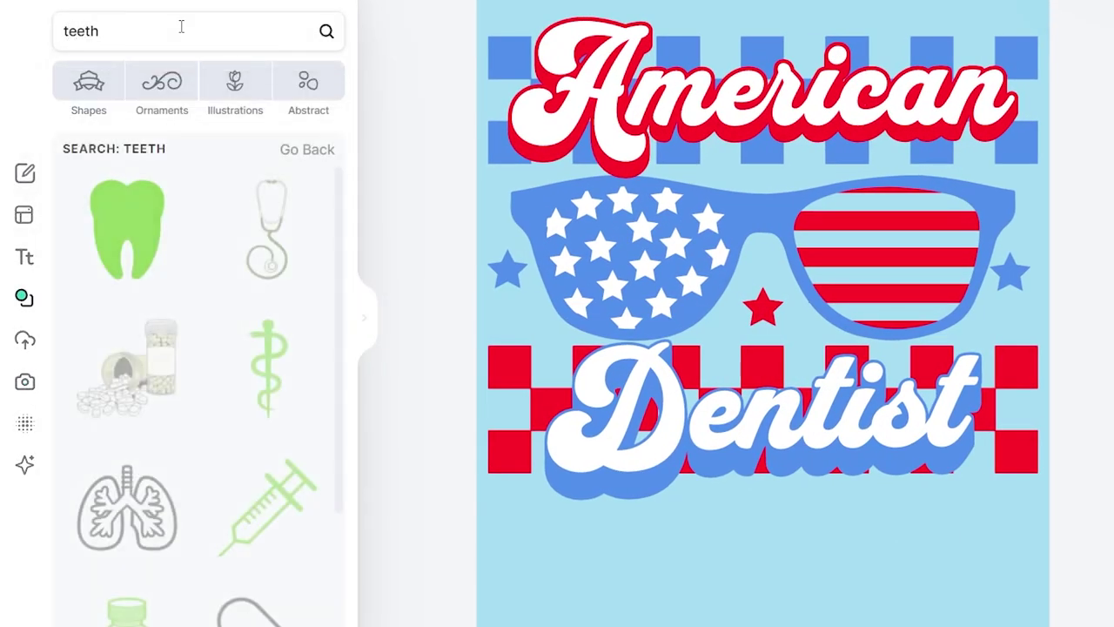
scroll(244, 223, "down", 10)
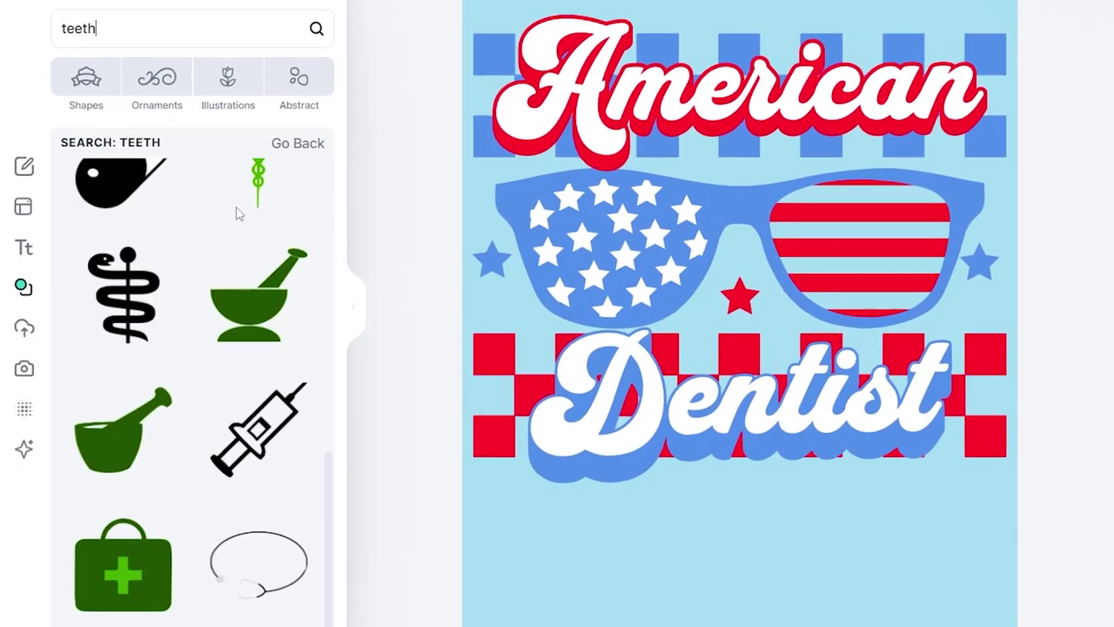
scroll(227, 243, "down", 15)
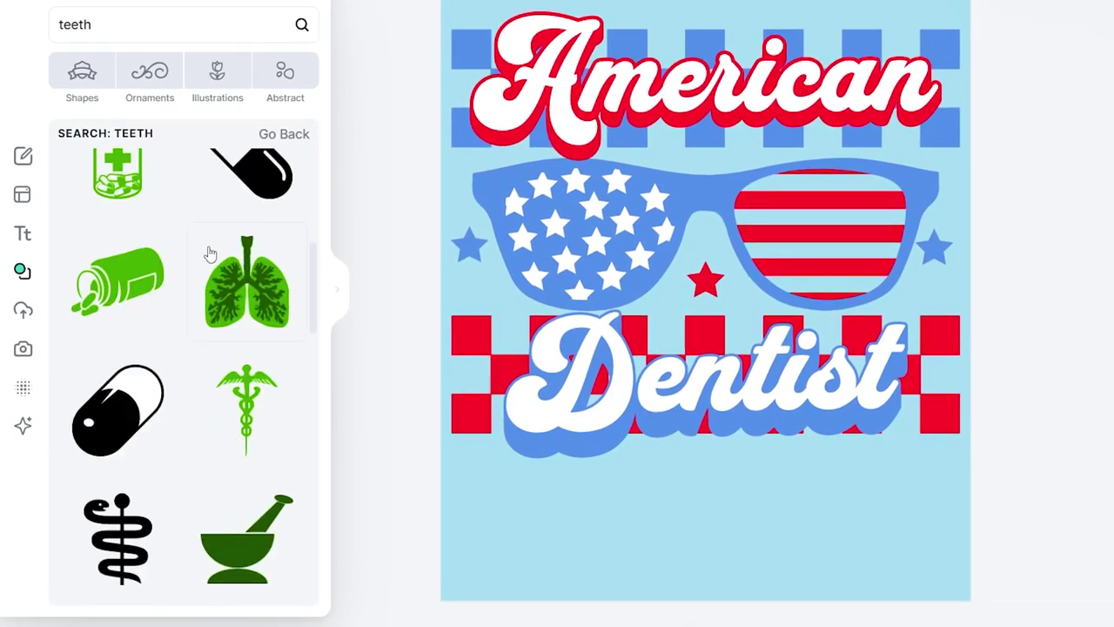
scroll(165, 313, "down", 15)
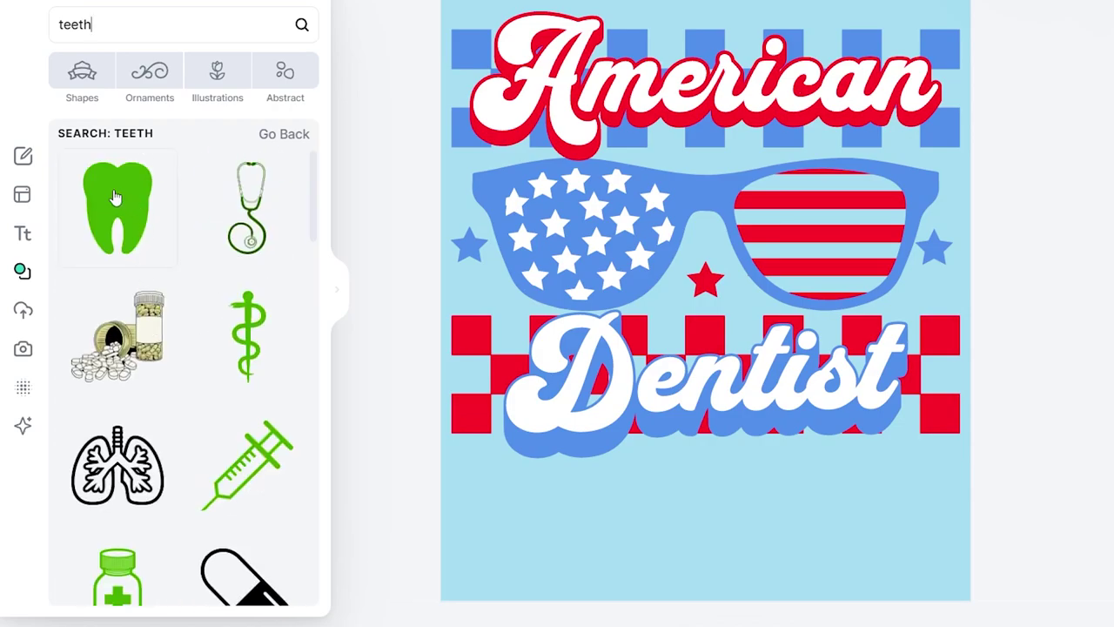
left_click_drag(622, 472, 493, 475)
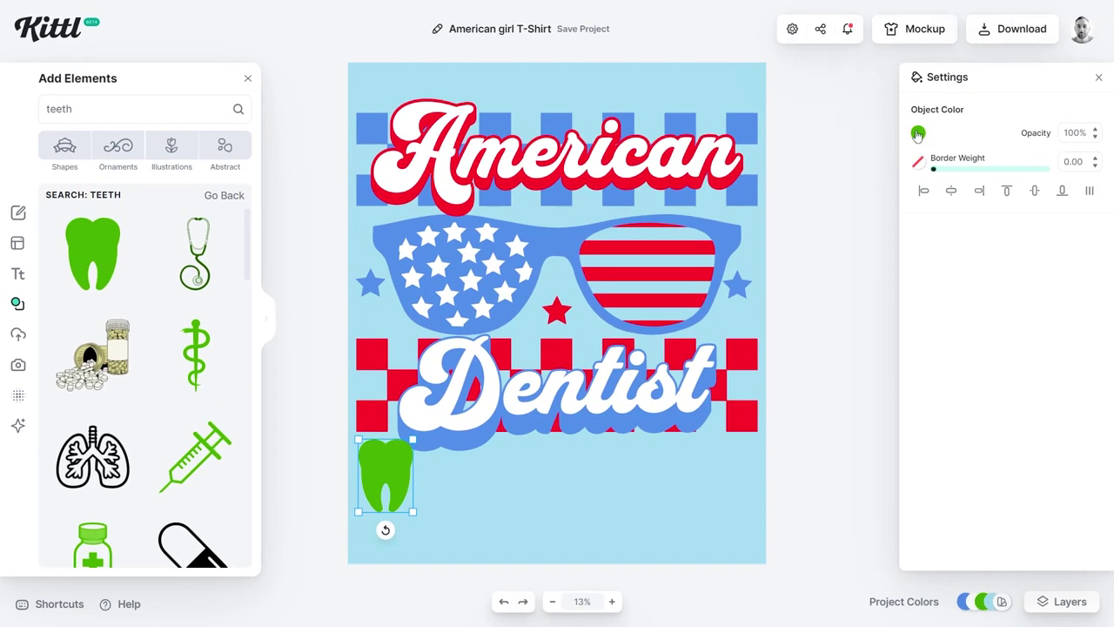
Recolour the tooth blue (618edd), shrink it slightly, and select the three-tooth row
left_click(918, 133)
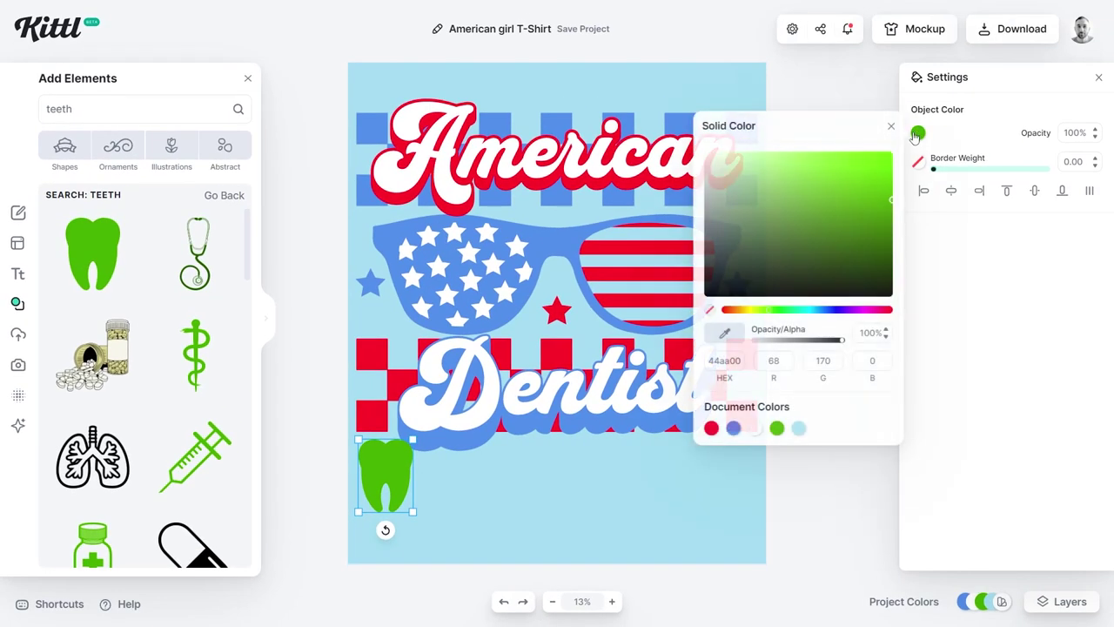
left_click(734, 429)
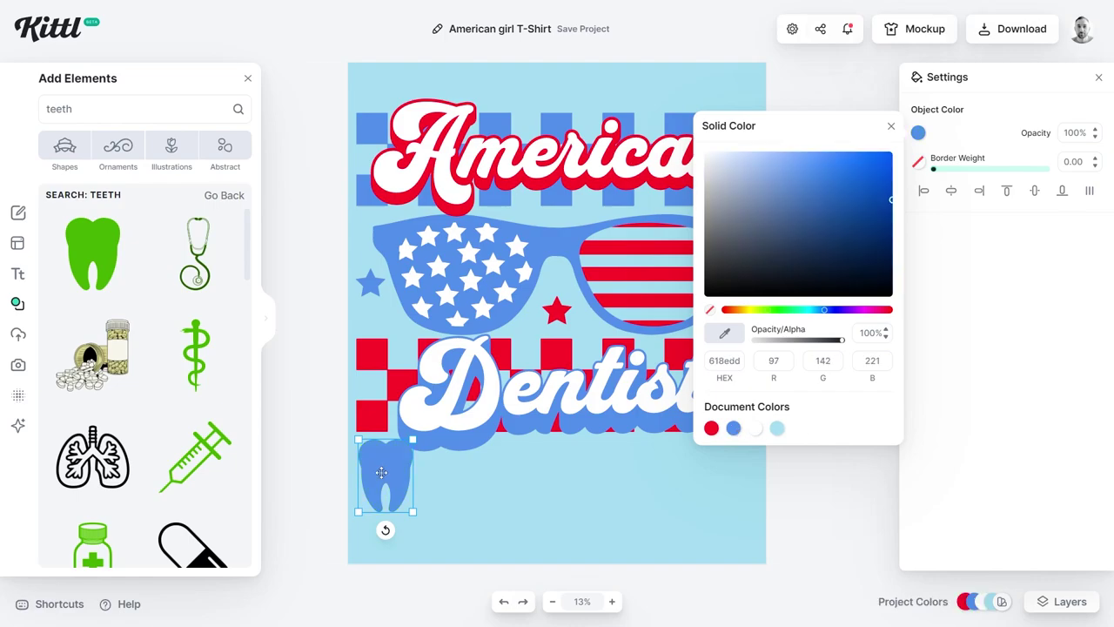
left_click(380, 468)
left_click_drag(381, 467, 378, 473)
left_click_drag(409, 514, 495, 477)
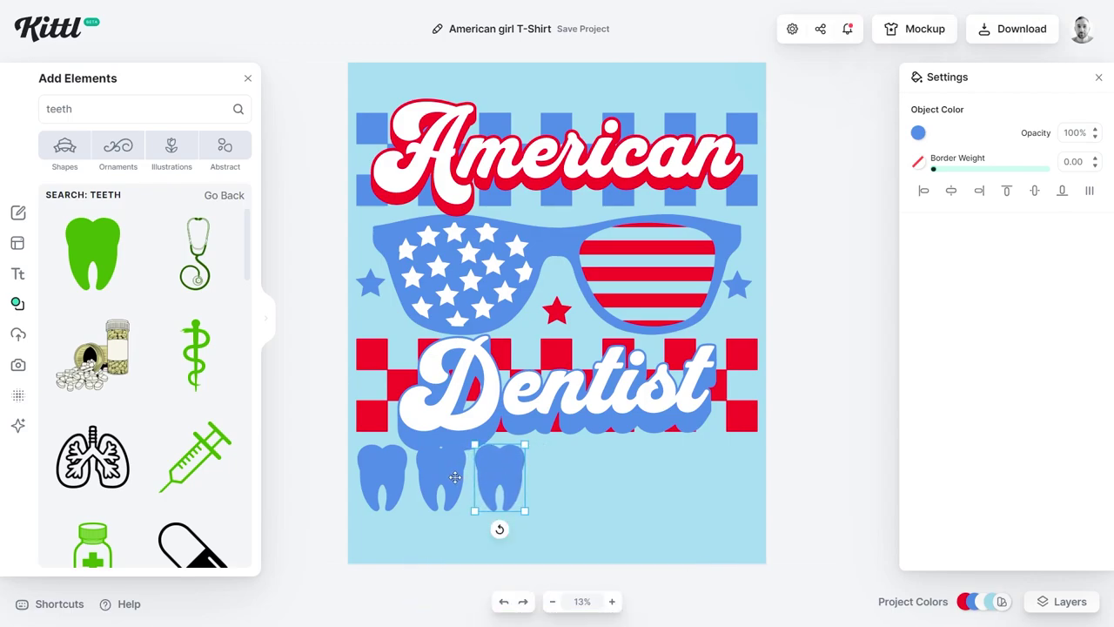
left_click(444, 479, "shift")
left_click(393, 478, "shift")
Copy the teeth out to seven and recolour the second, fourth and sixth red
left_click_drag(397, 479, 584, 479)
left_click(670, 470)
left_click_drag(670, 470, 729, 470)
left_click(453, 472)
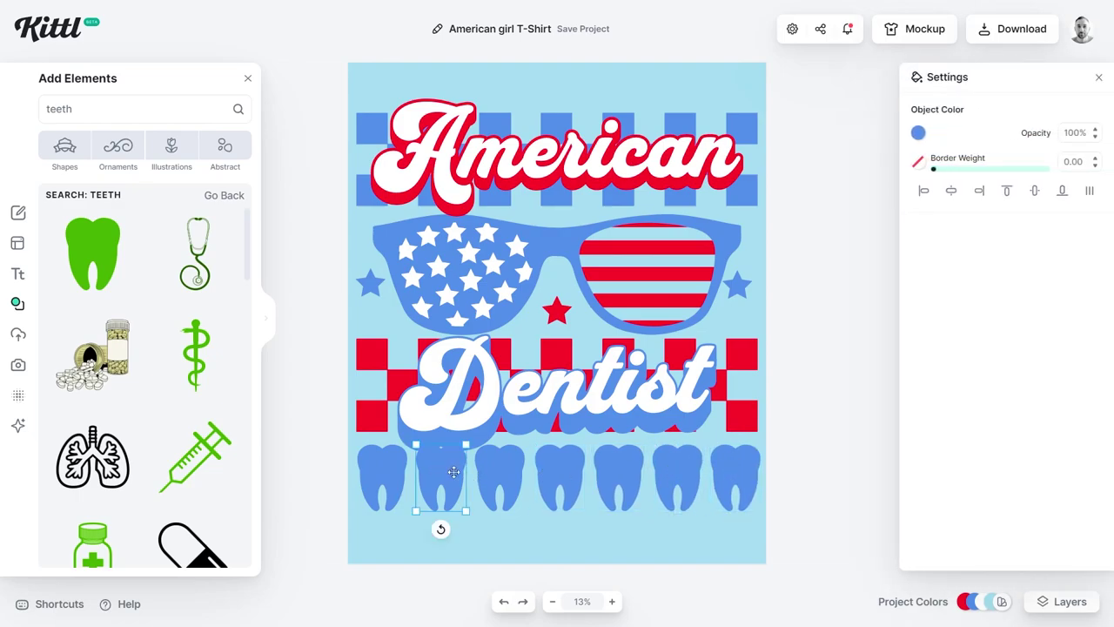
left_click(576, 469, "shift")
left_click(618, 474, "shift")
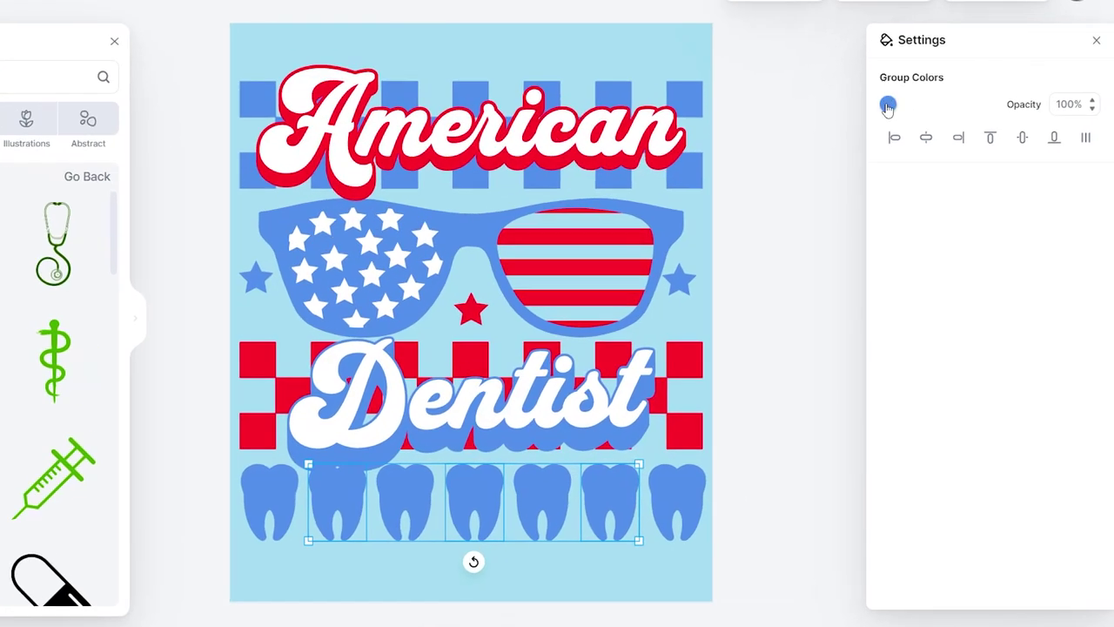
left_click(919, 132)
left_click(636, 449)
left_click(747, 519)
Space the seven teeth evenly, group and centre them, raise slightly, and show Layers
left_click_drag(747, 519, 200, 521)
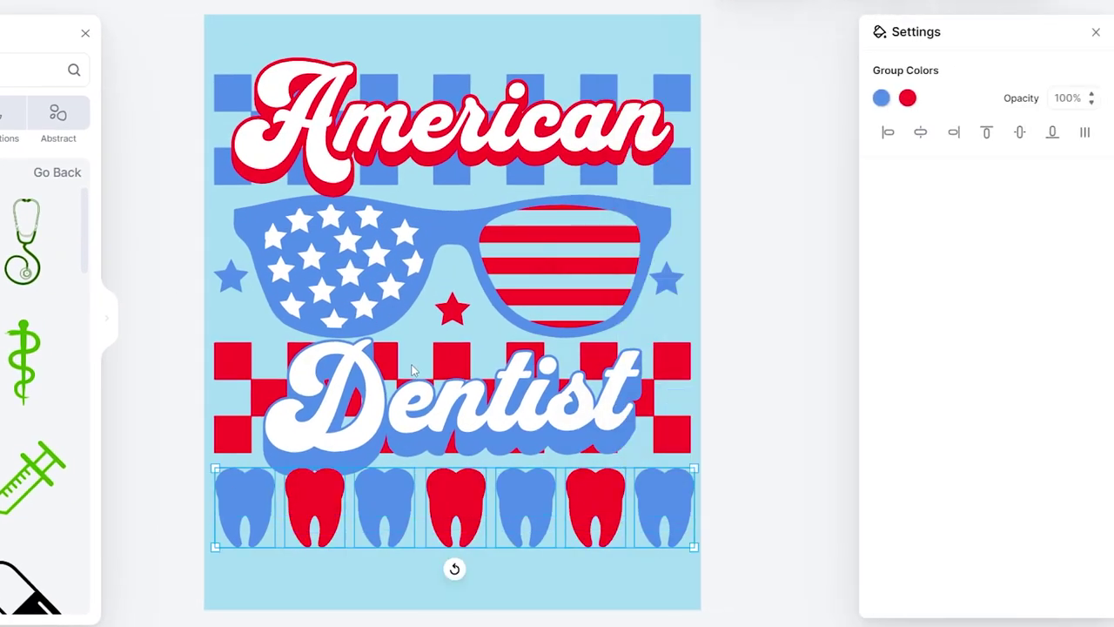
left_click(1086, 135)
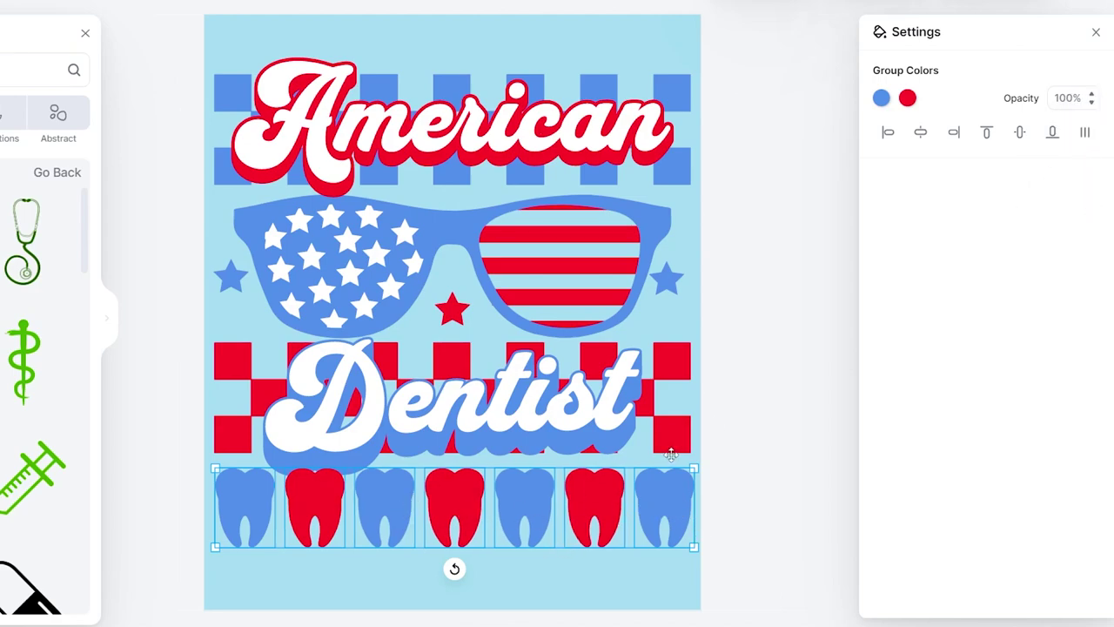
key("ctrl+g")
left_click(922, 133)
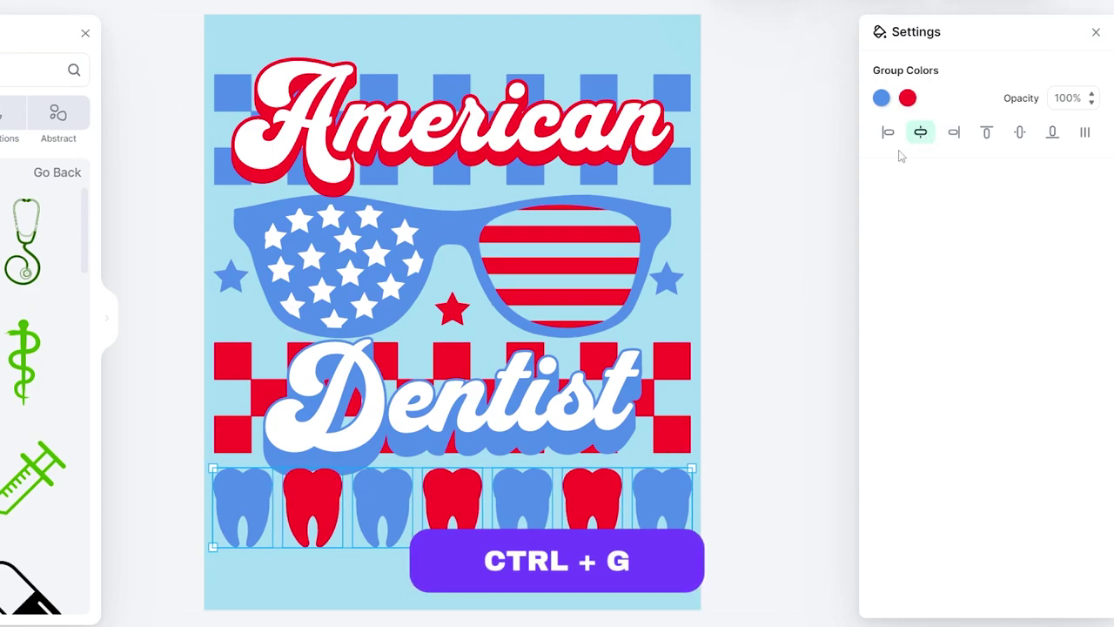
left_click(789, 430)
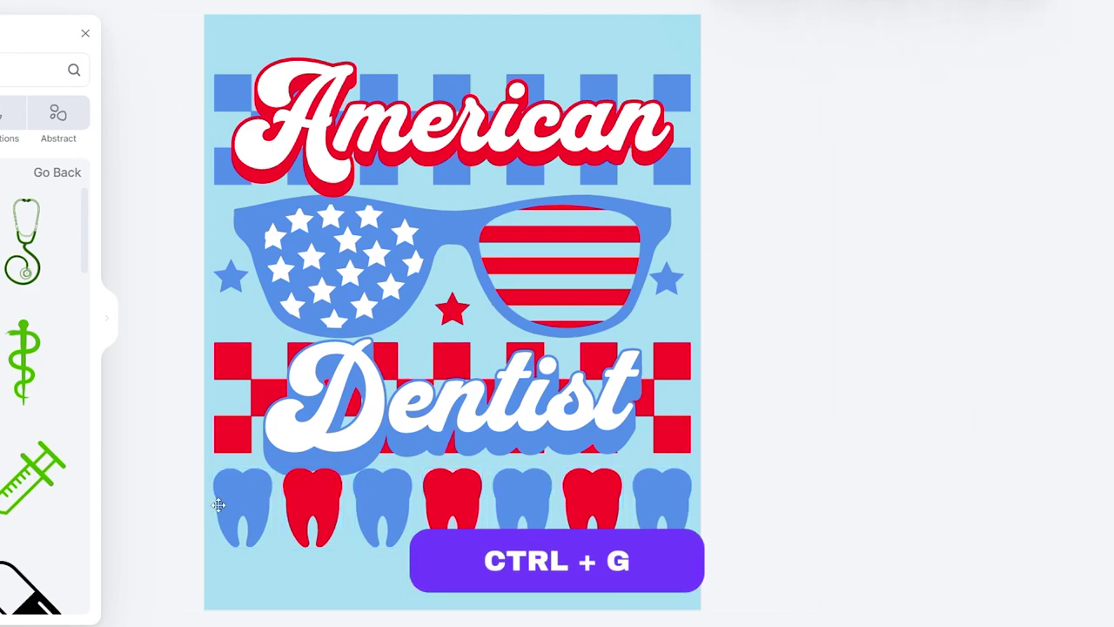
left_click(311, 487)
mouse_move(317, 497)
left_mouse_down()
mouse_move(319, 467)
mouse_move(318, 489)
left_mouse_up()
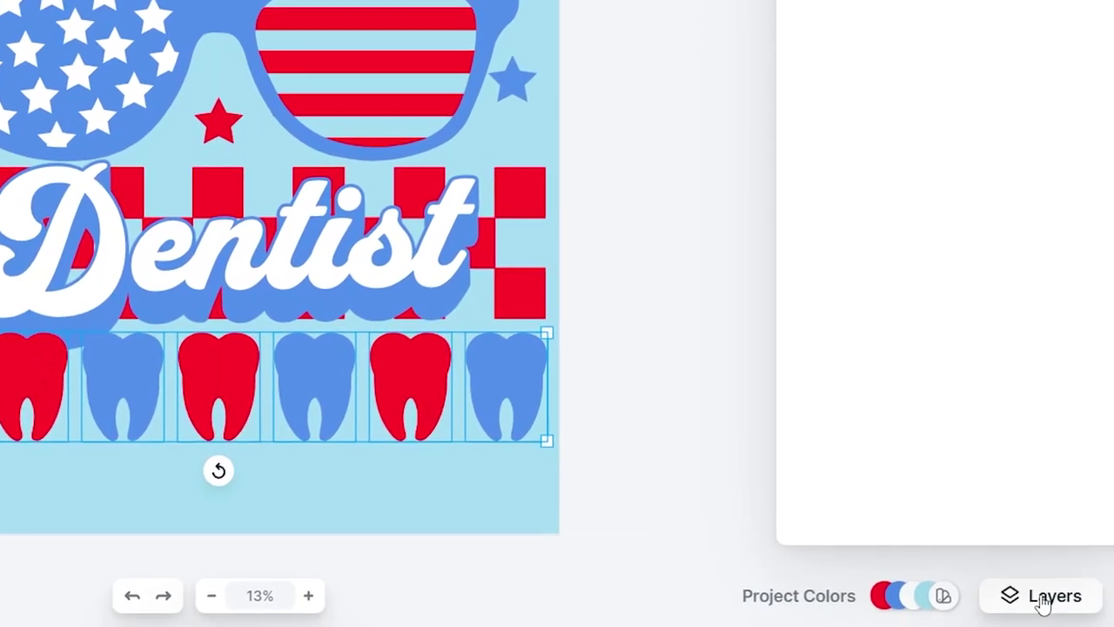
left_click(1041, 599)
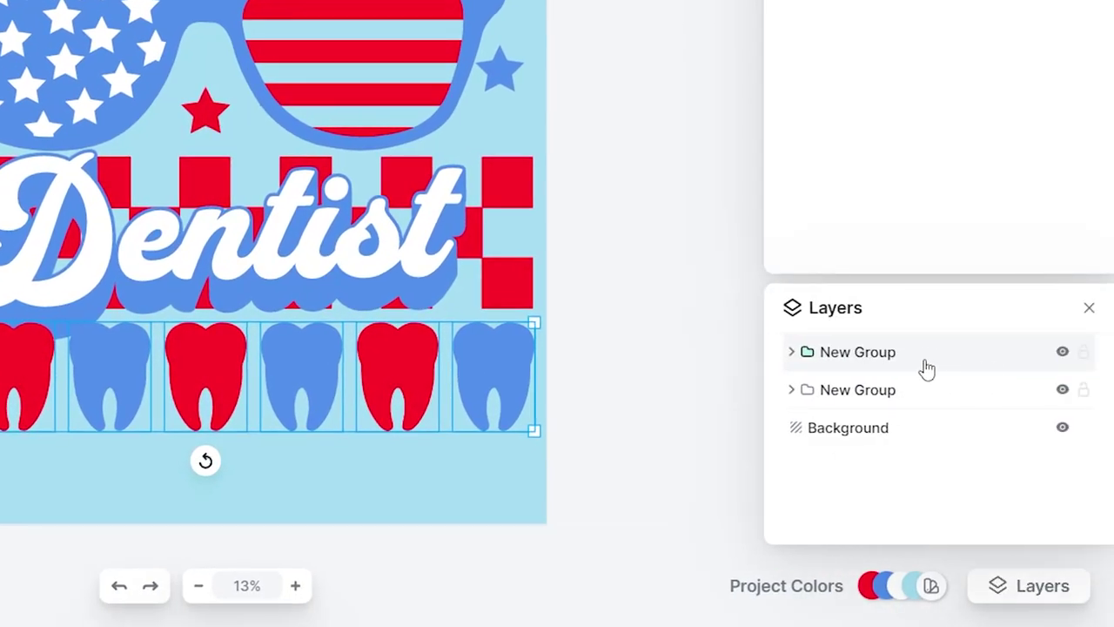
Rename the top New Group in Layers to 'teeth'
left_click_drag(882, 365, 857, 352)
double_click(862, 353)
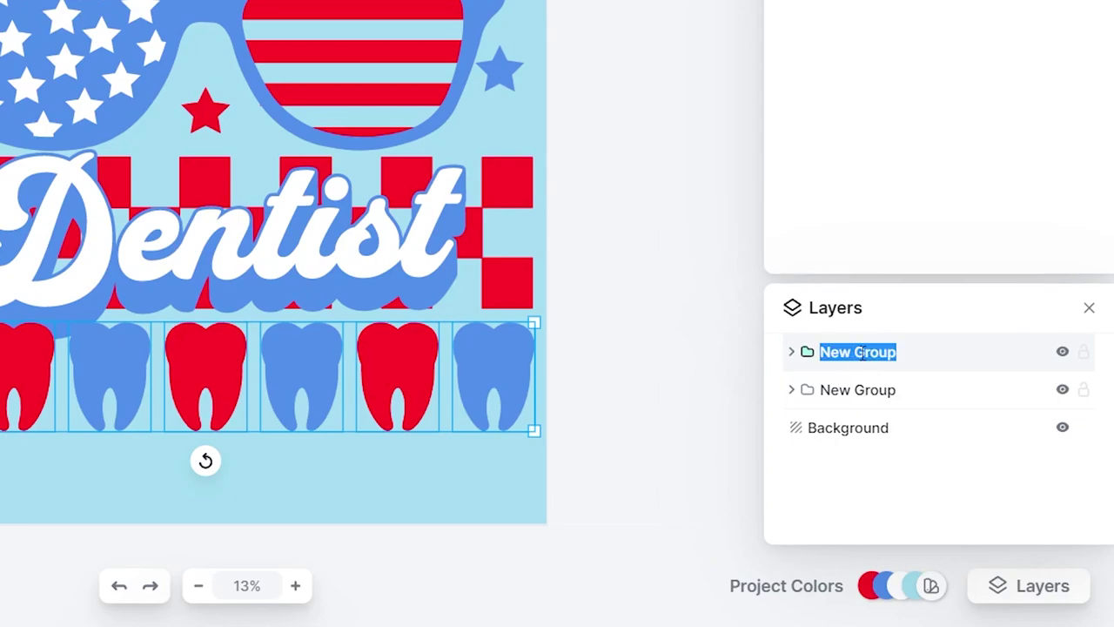
type("teeth")
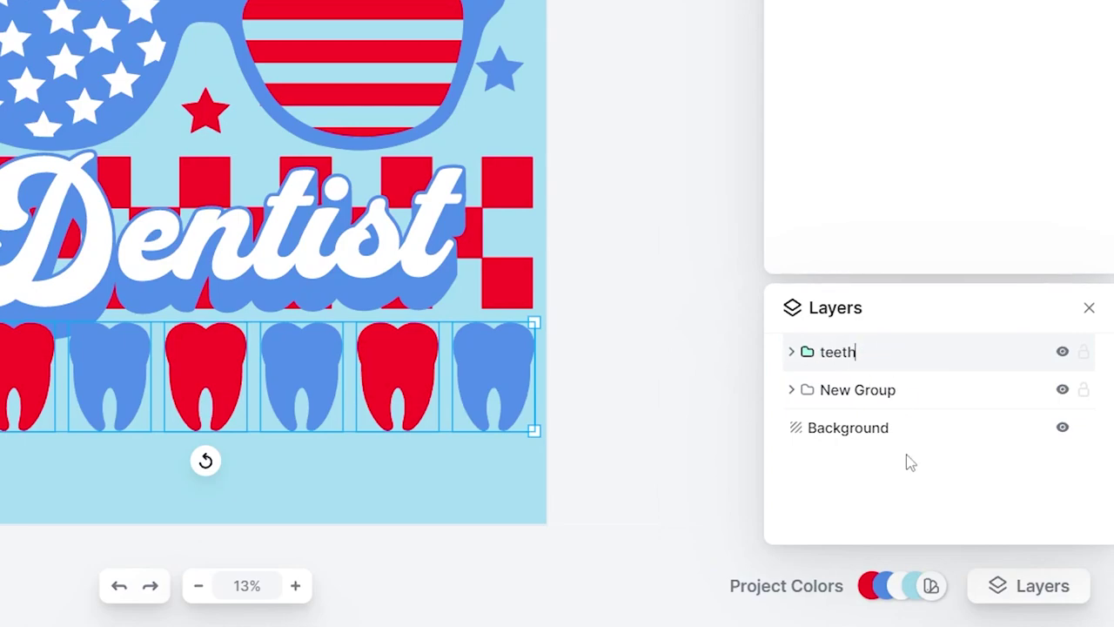
Nest the teeth group inside the main design group, just below Dentist
left_click_drag(848, 361, 870, 471)
scroll(873, 427, "down", 4)
scroll(873, 427, "up", 3)
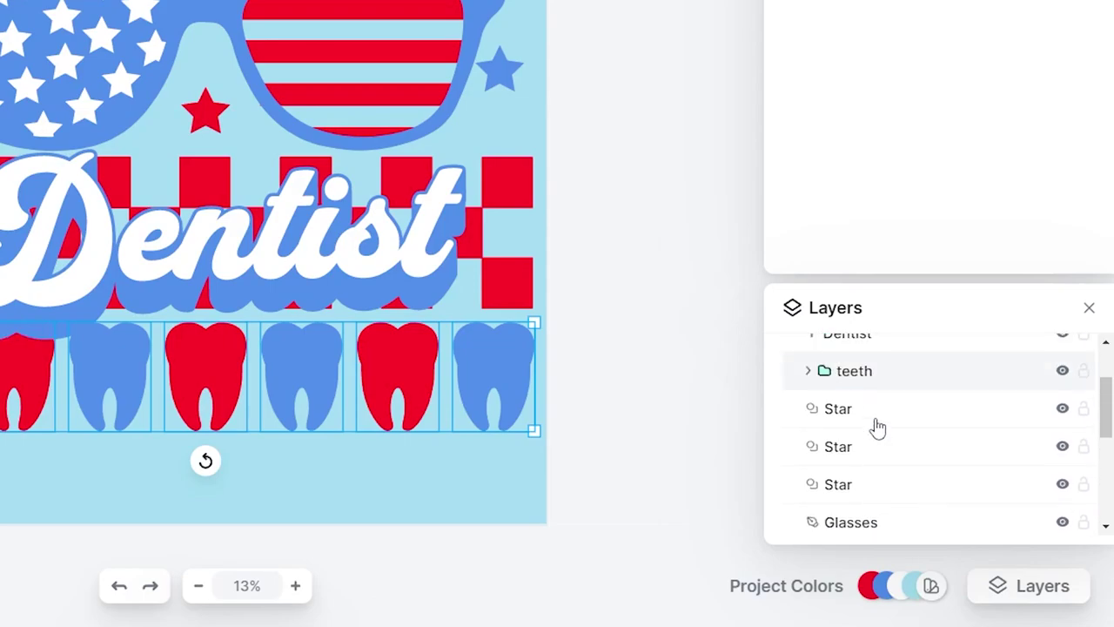
scroll(876, 411, "down", 1)
left_click(653, 392)
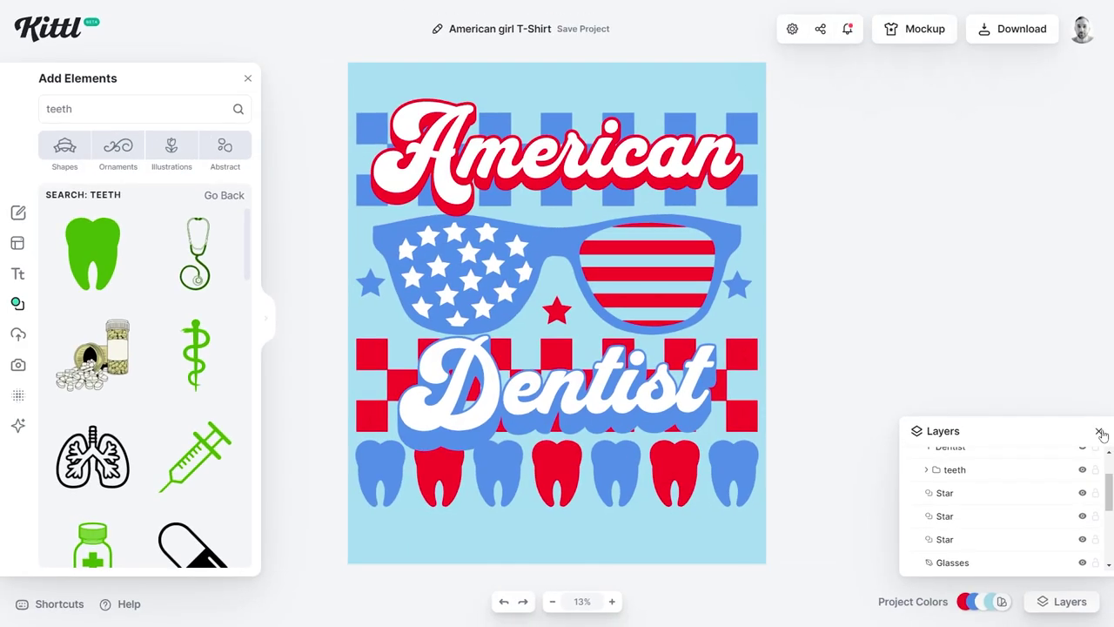
left_click(223, 196)
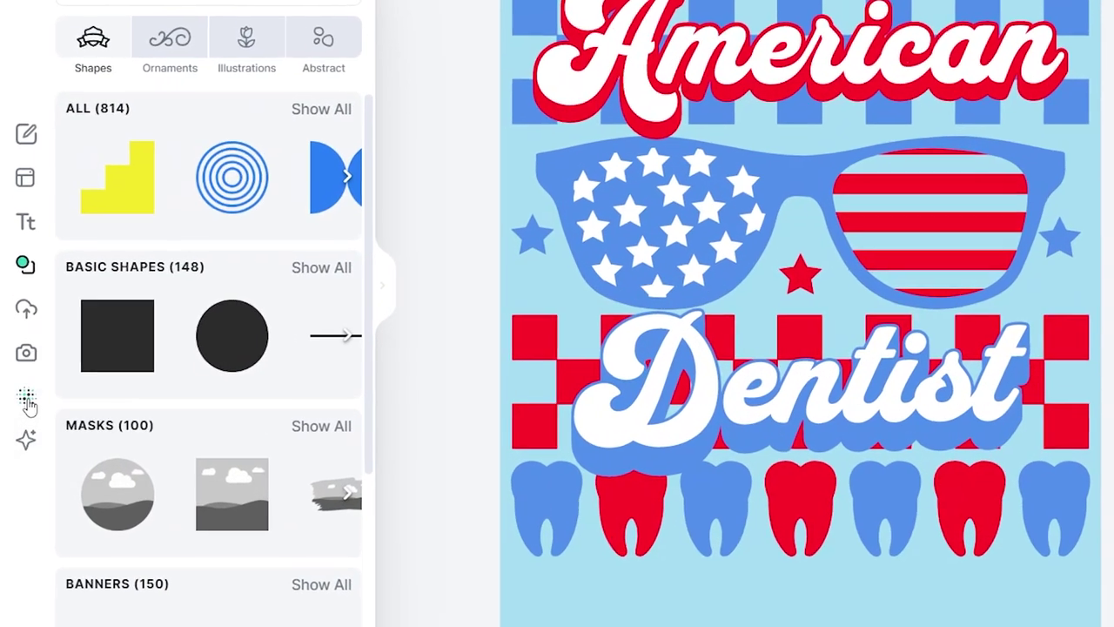
Apply a grunge texture from the texture library to the design
left_click(26, 396)
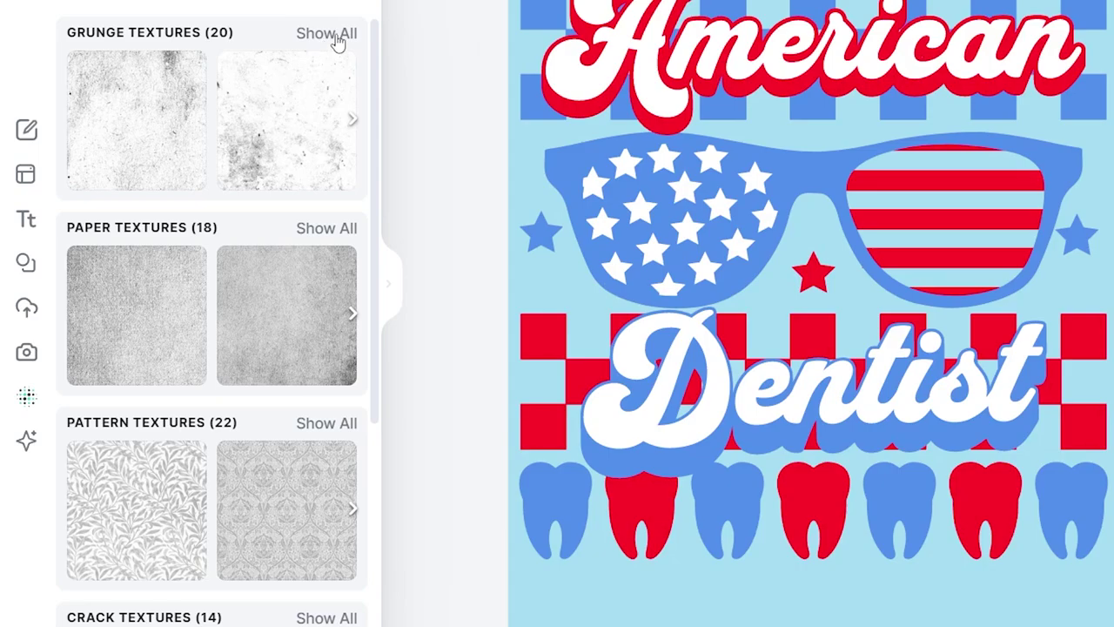
left_click(338, 42)
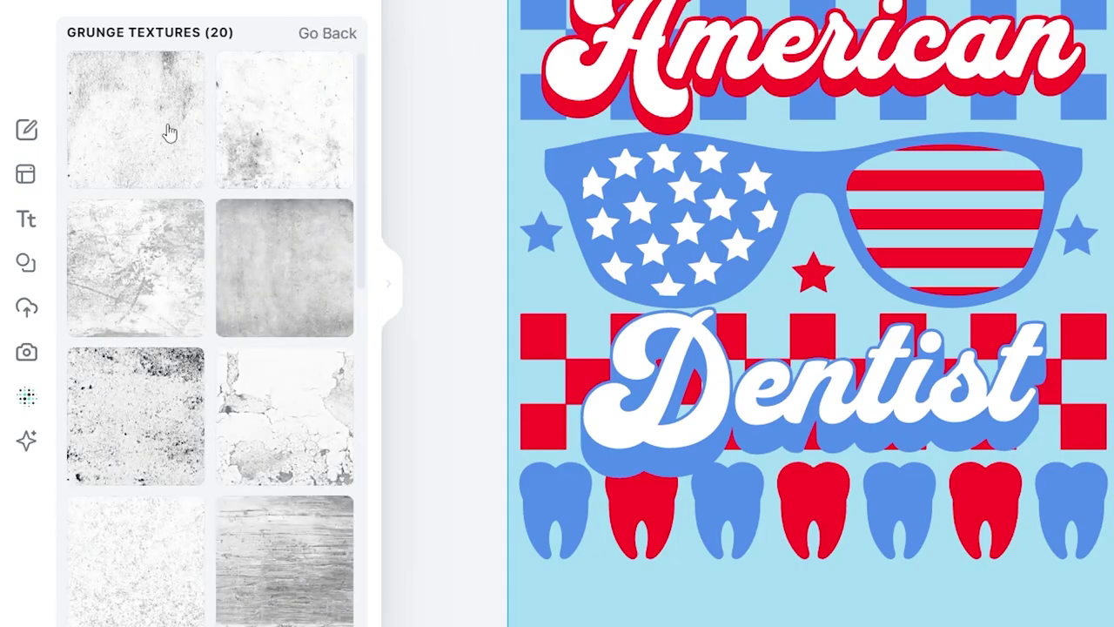
left_click(170, 132)
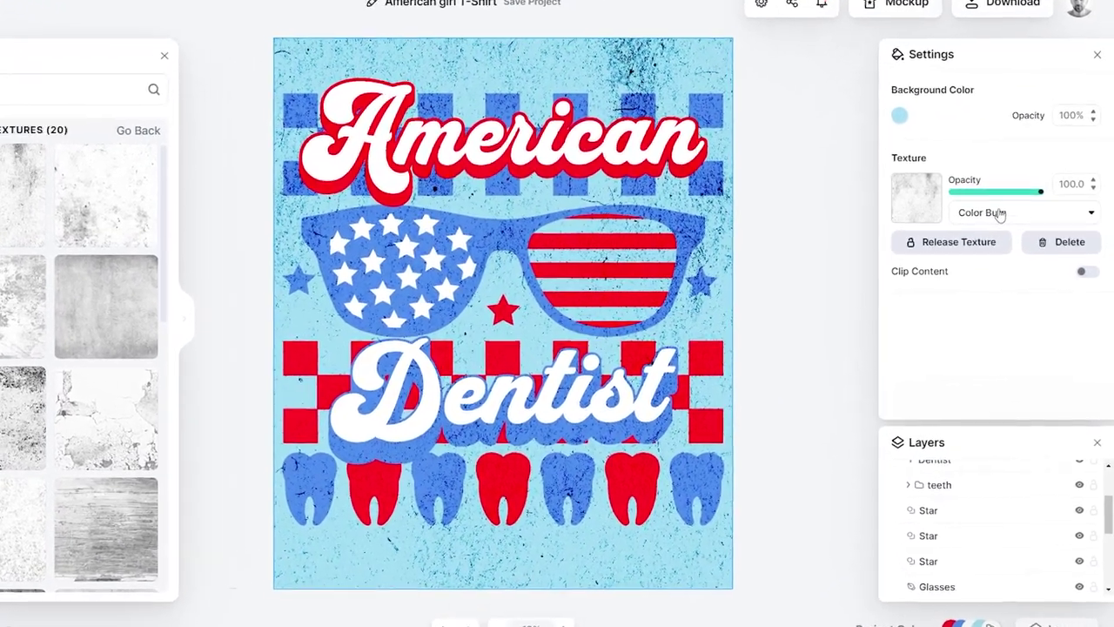
Set the texture blend to Alpha Mask with Clip Content, then bring up download options
left_click(1001, 213)
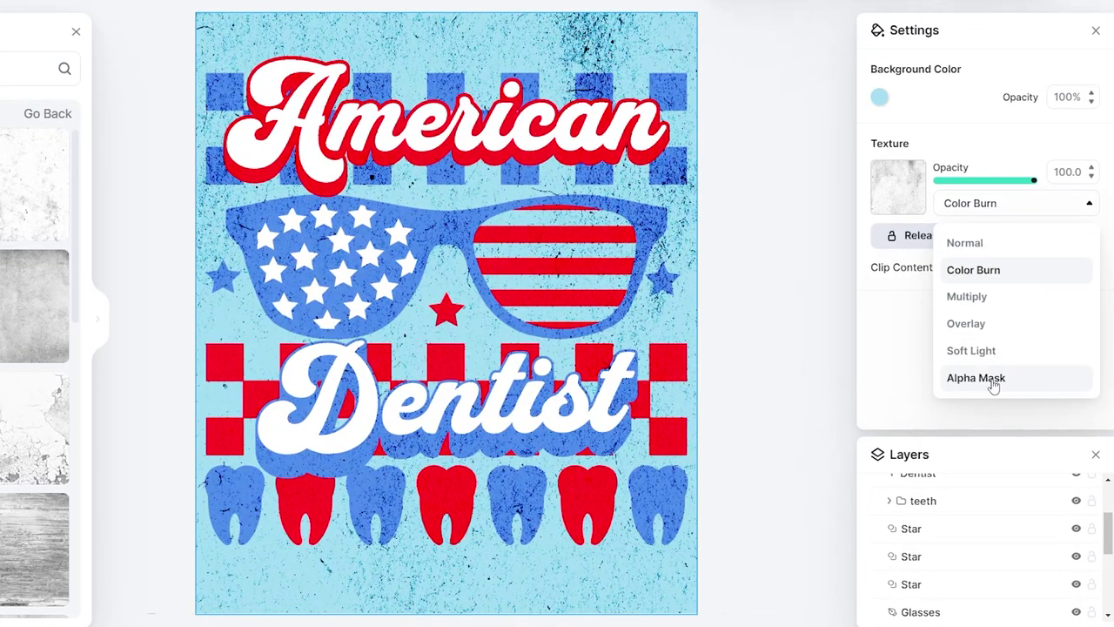
left_click(993, 379)
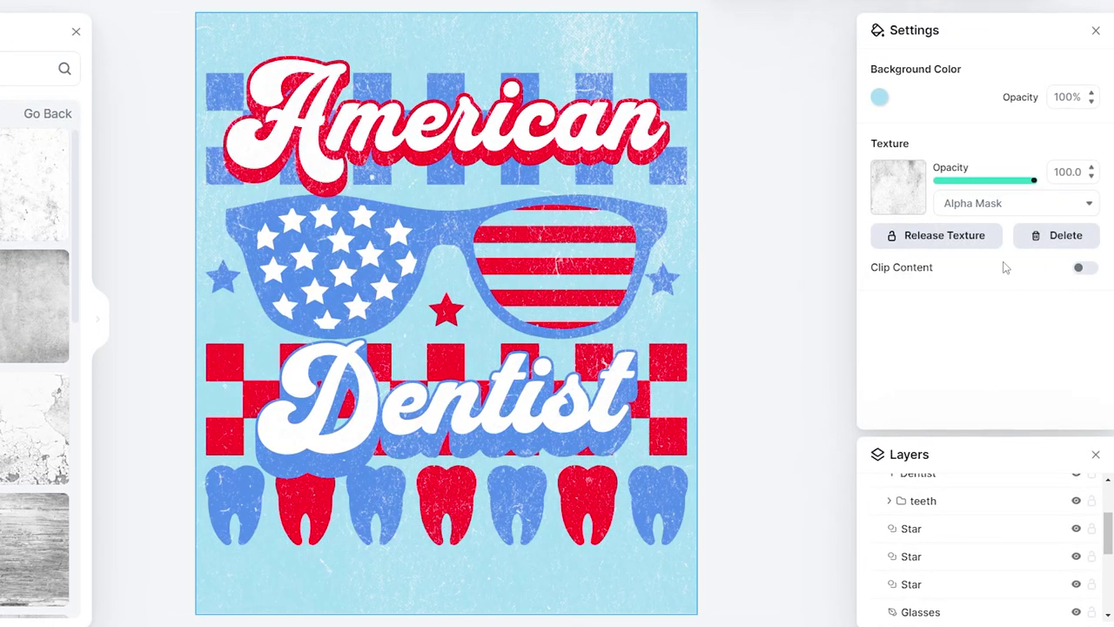
left_click(1088, 270)
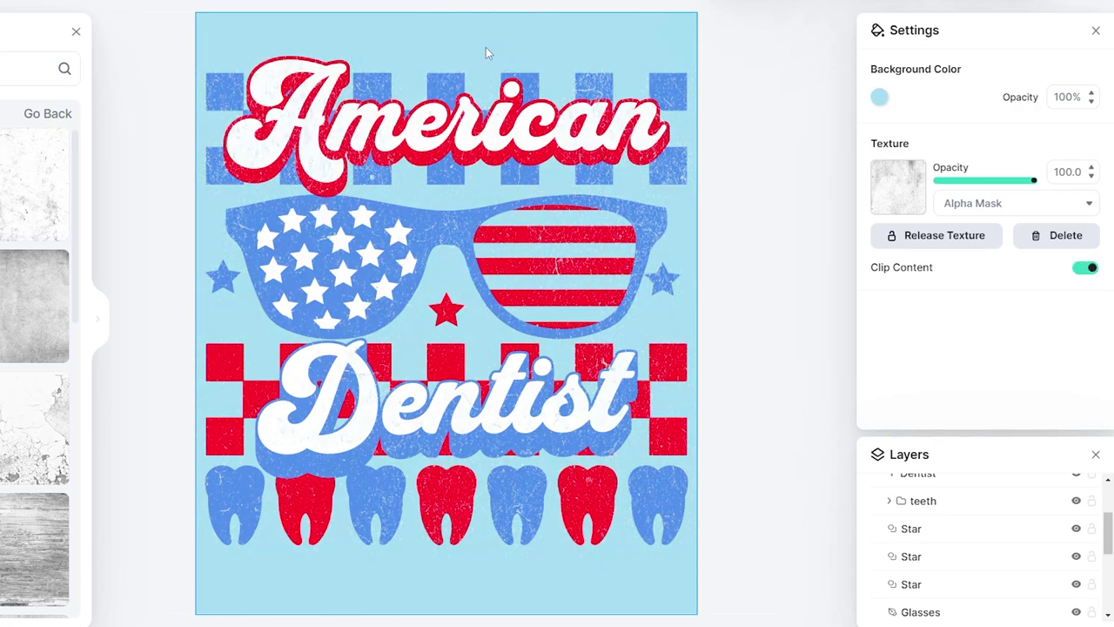
left_click(701, 50)
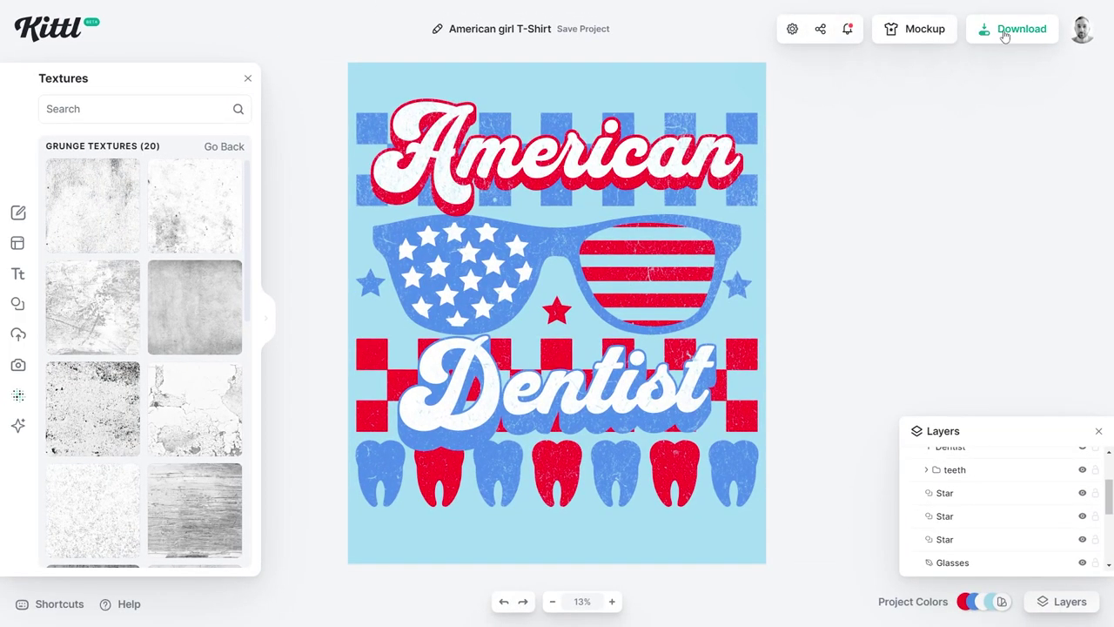
left_click(1005, 33)
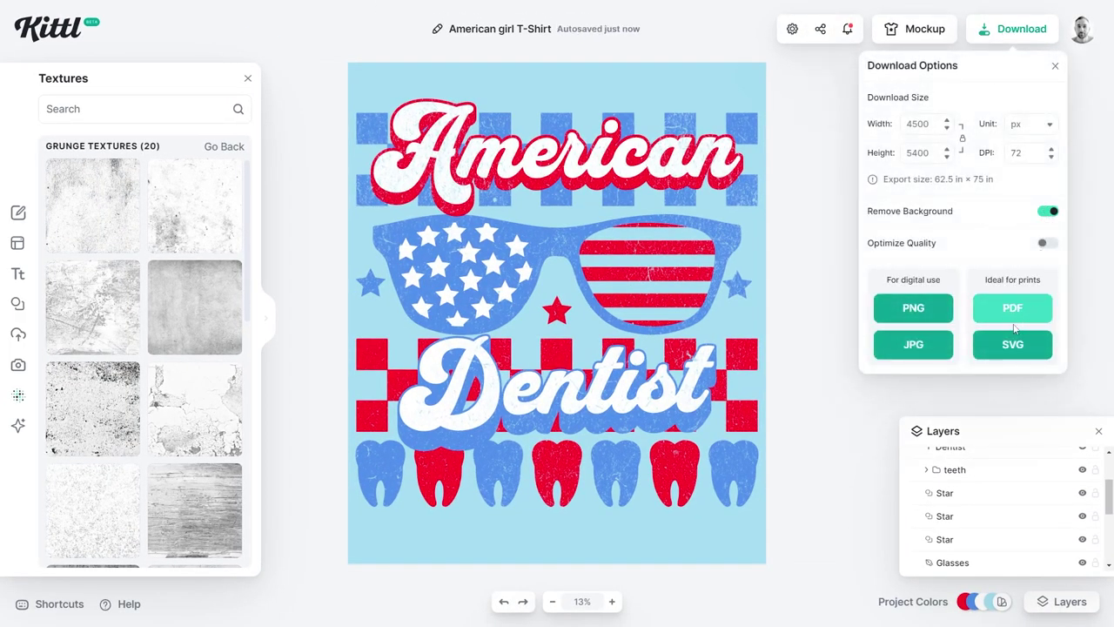
Close the 4500 × 5400 px download options without downloading
left_click(826, 209)
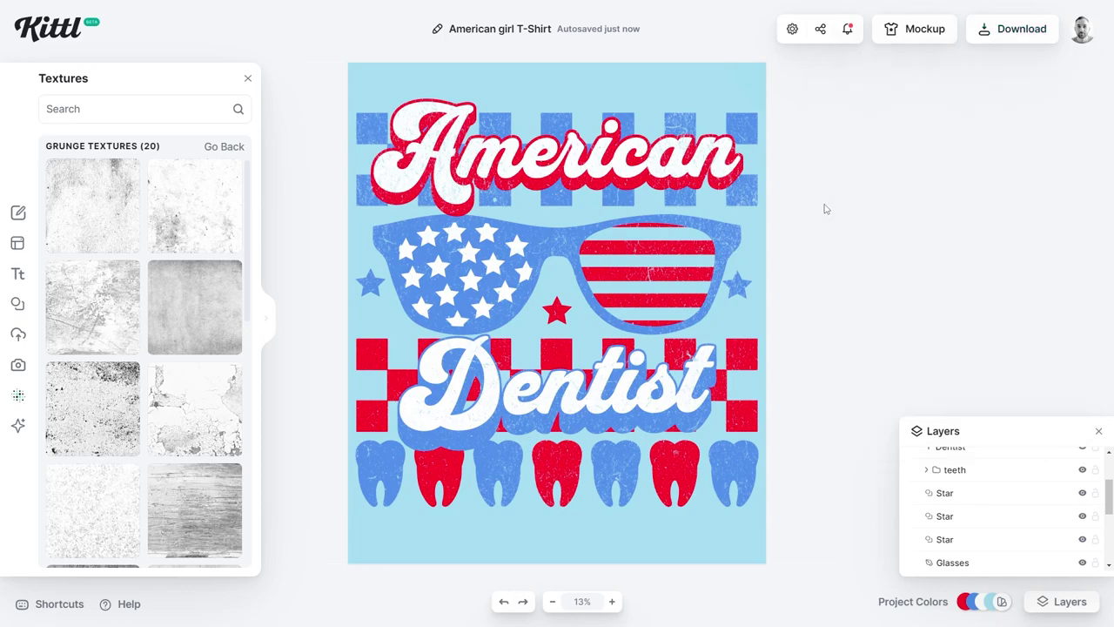
Switch to mockups, resize the design, and try T-shirt mockups until the wooden-door one
left_click(930, 33)
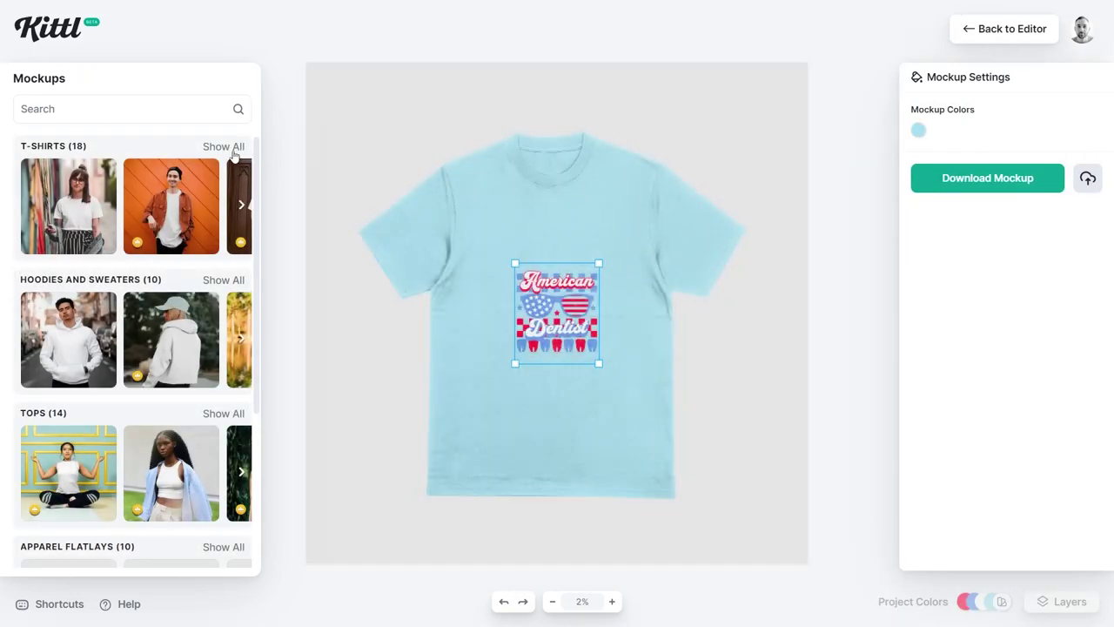
left_click_drag(605, 372, 581, 310)
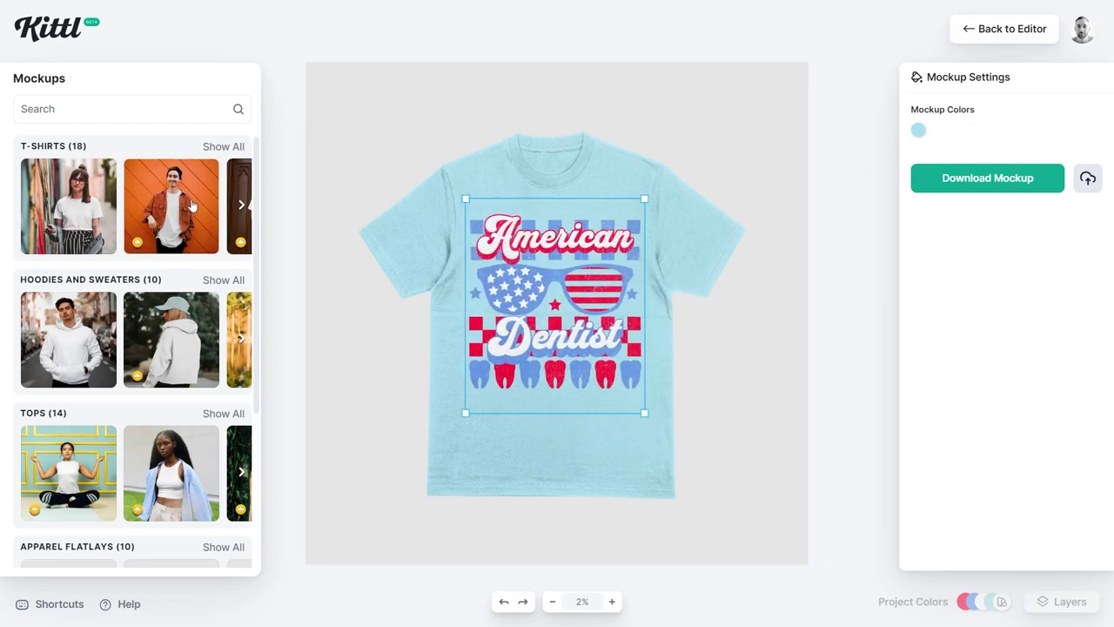
left_click(241, 207)
left_click(28, 210)
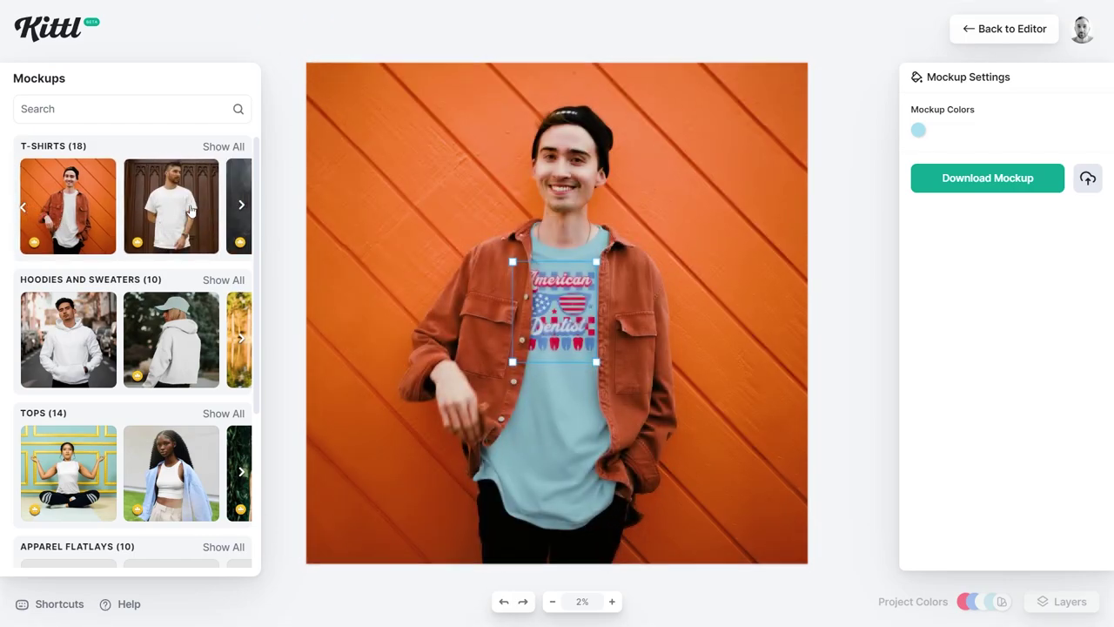
left_click(199, 215)
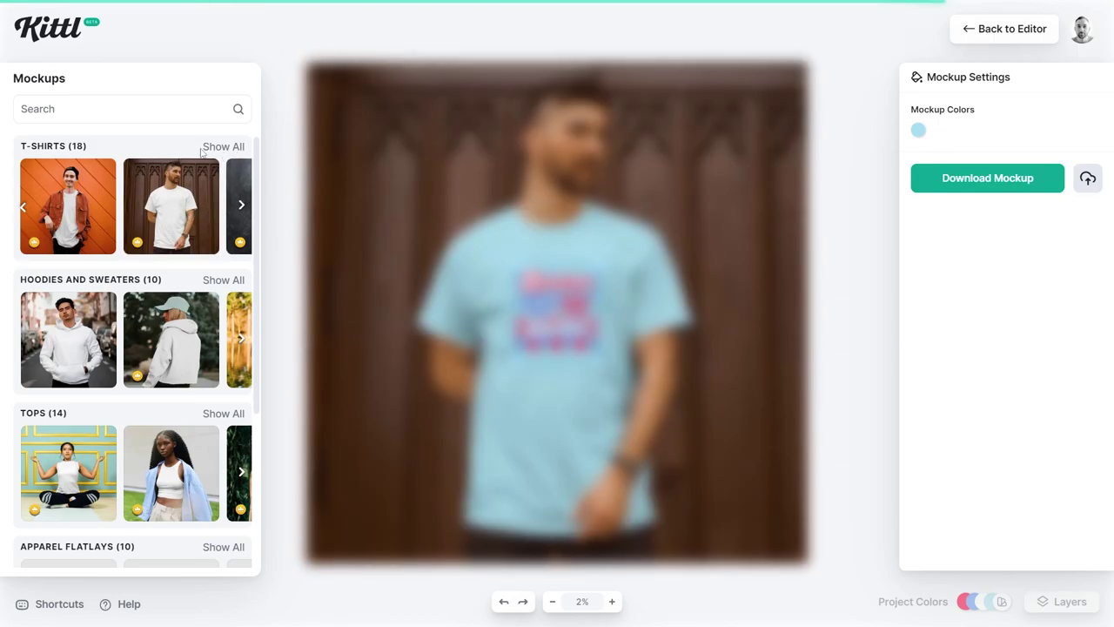
Browse all T-shirt mockups and enlarge the design on the wooden-door shirt
left_click(223, 148)
scroll(173, 346, "down", 5)
scroll(173, 346, "down", 6)
scroll(177, 348, "up", 4)
scroll(180, 349, "down", 3)
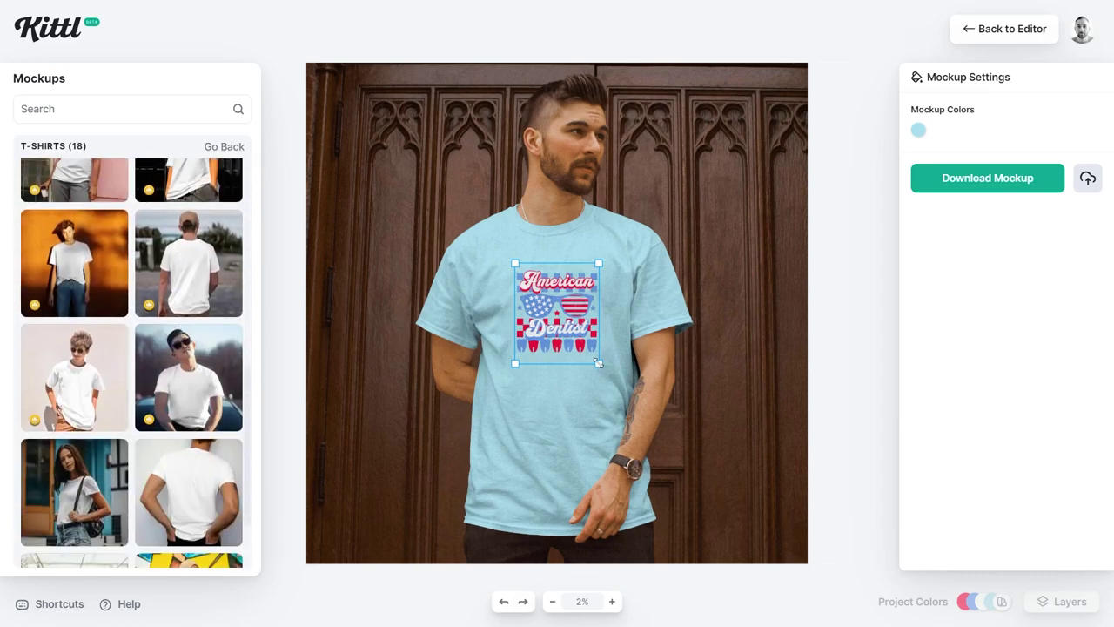
left_click_drag(598, 362, 641, 402)
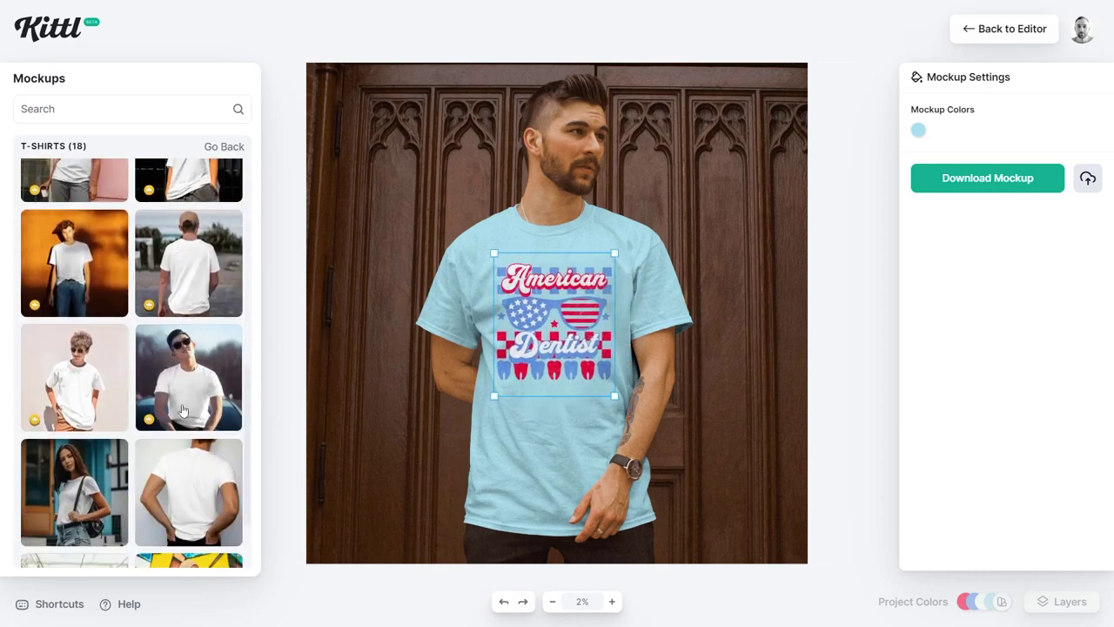
scroll(186, 409, "down", 2)
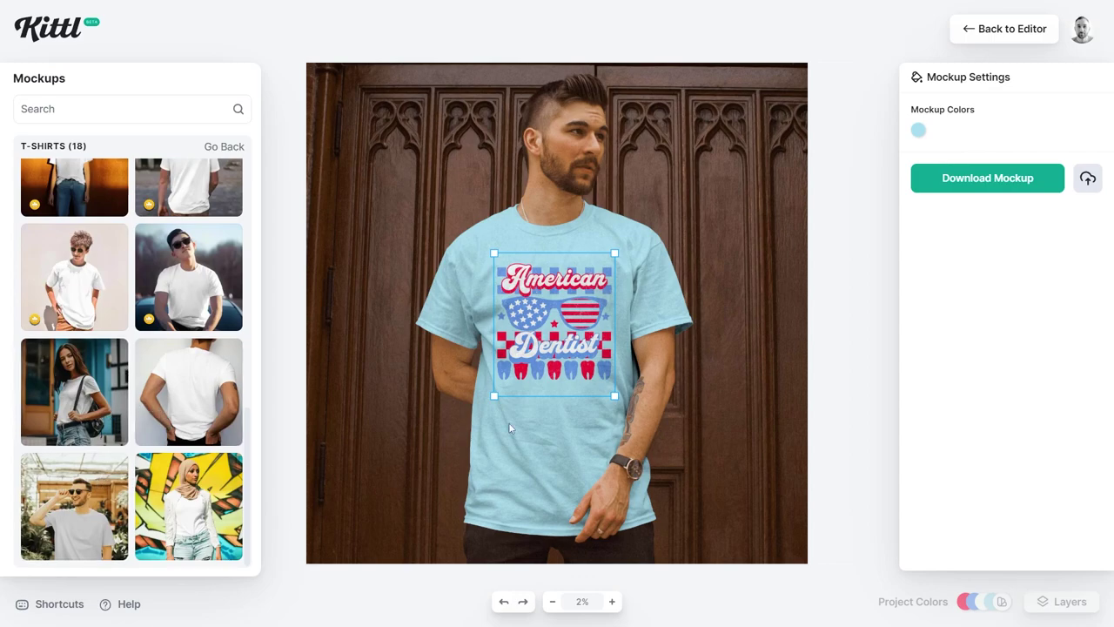
scroll(107, 470, "up", 10)
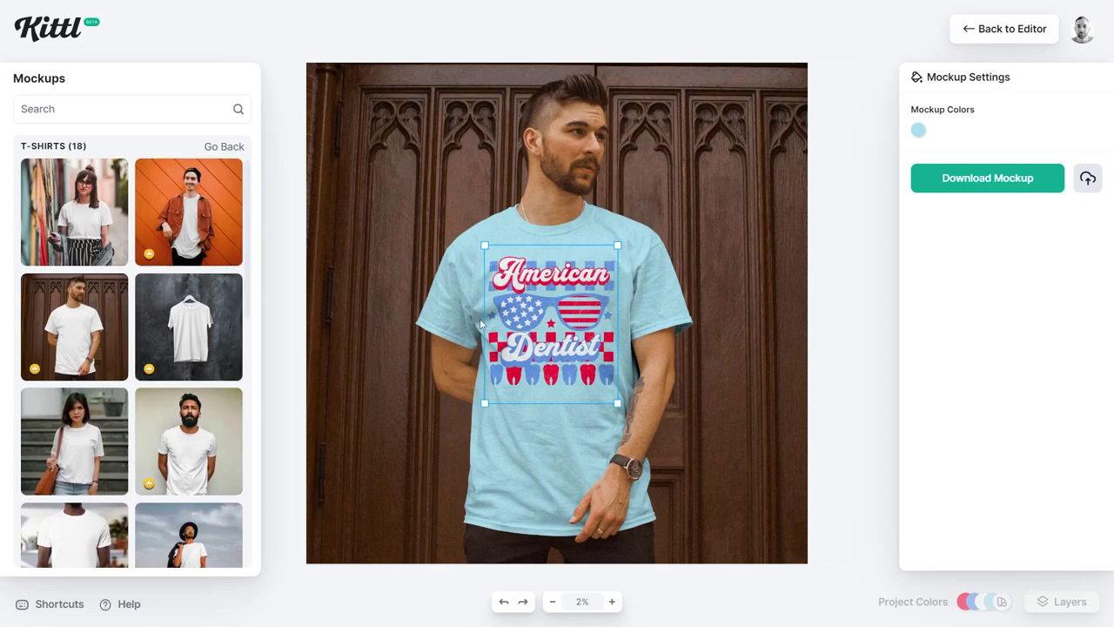
left_click(224, 146)
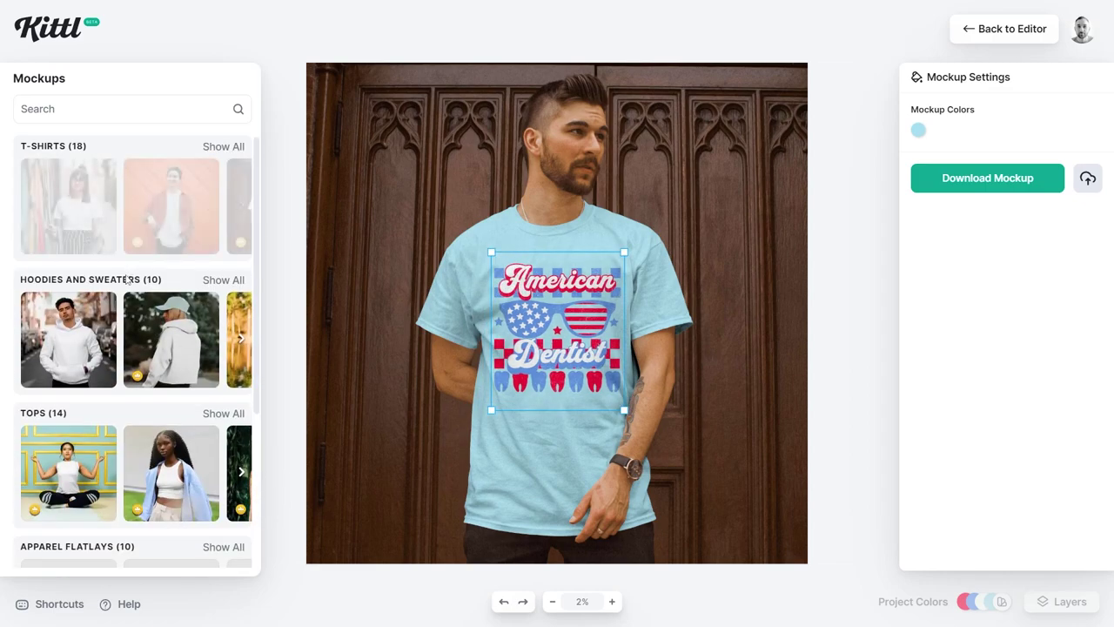
Place the design on the backpack hoodie mockup, centred across the chest
left_click(225, 280)
scroll(160, 452, "down", 1)
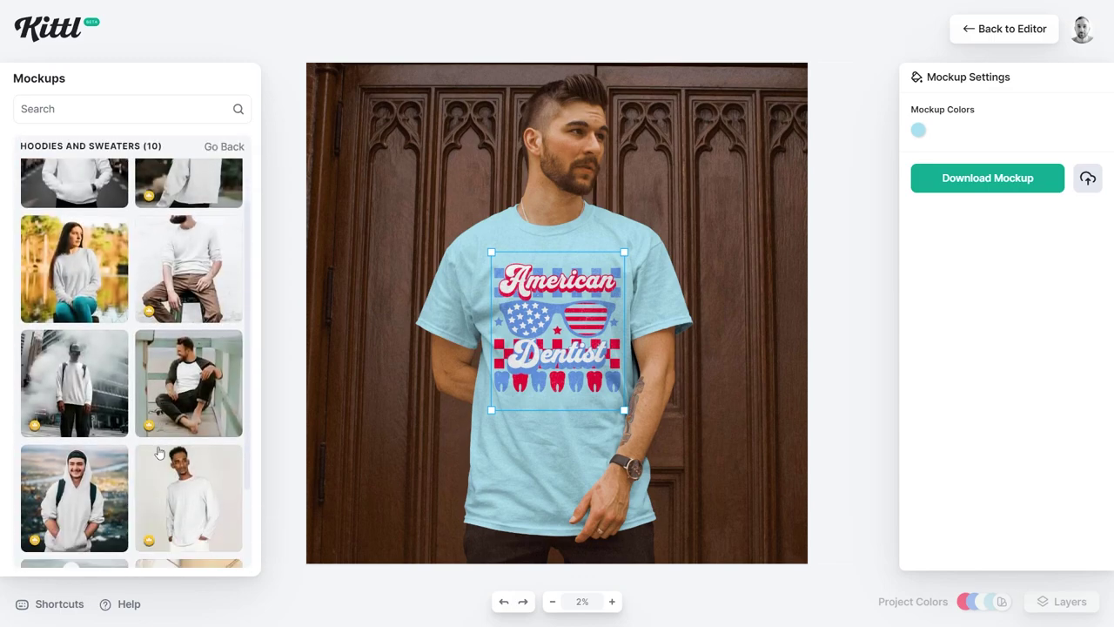
scroll(159, 451, "down", 2)
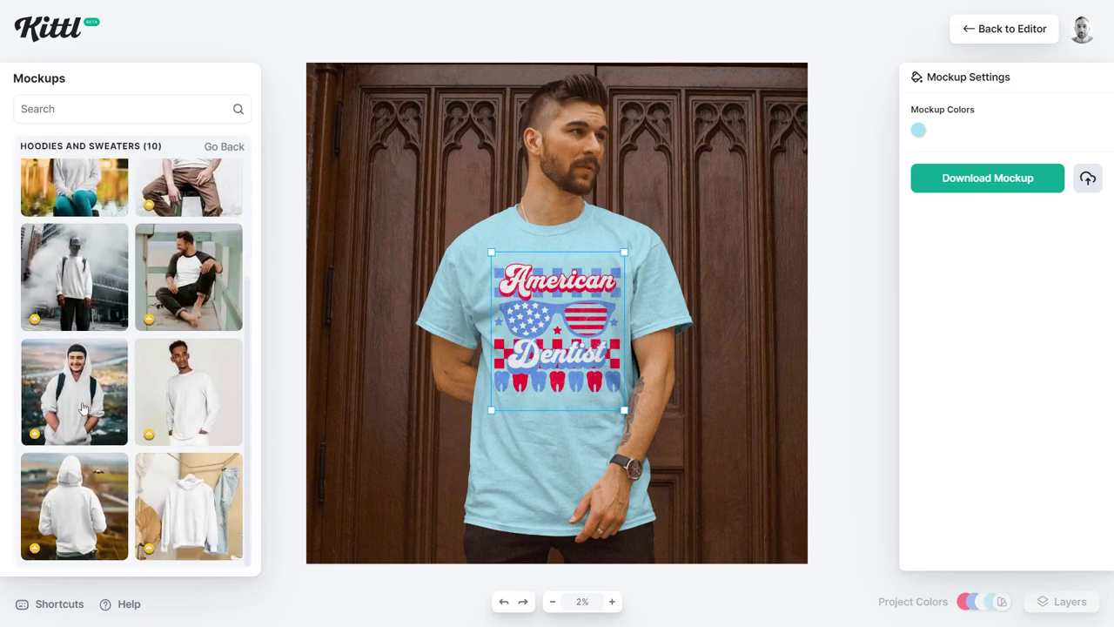
left_click(83, 409)
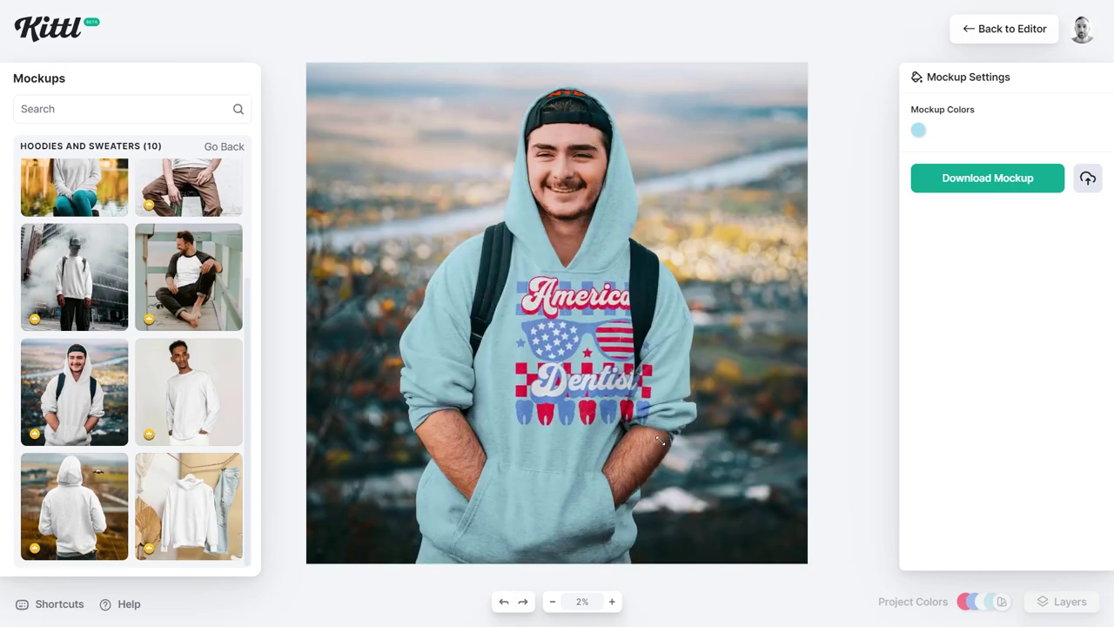
left_click_drag(570, 346, 591, 349)
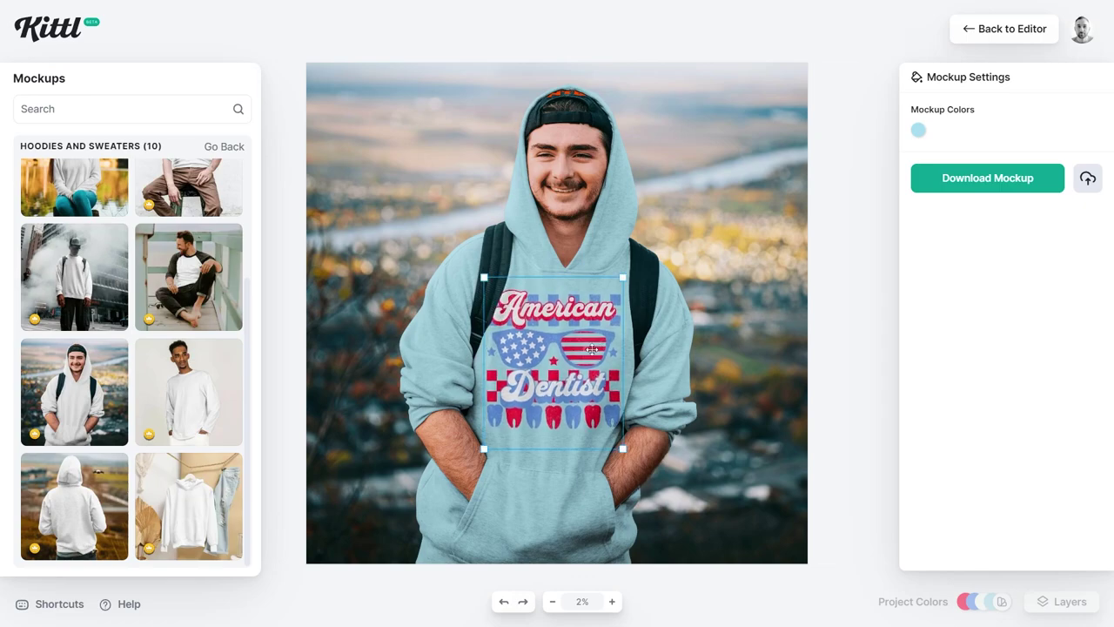
left_click_drag(561, 331, 571, 359)
Put the design on the V-neck tee flatlay, enlarged and moved up onto the chest
left_click(223, 146)
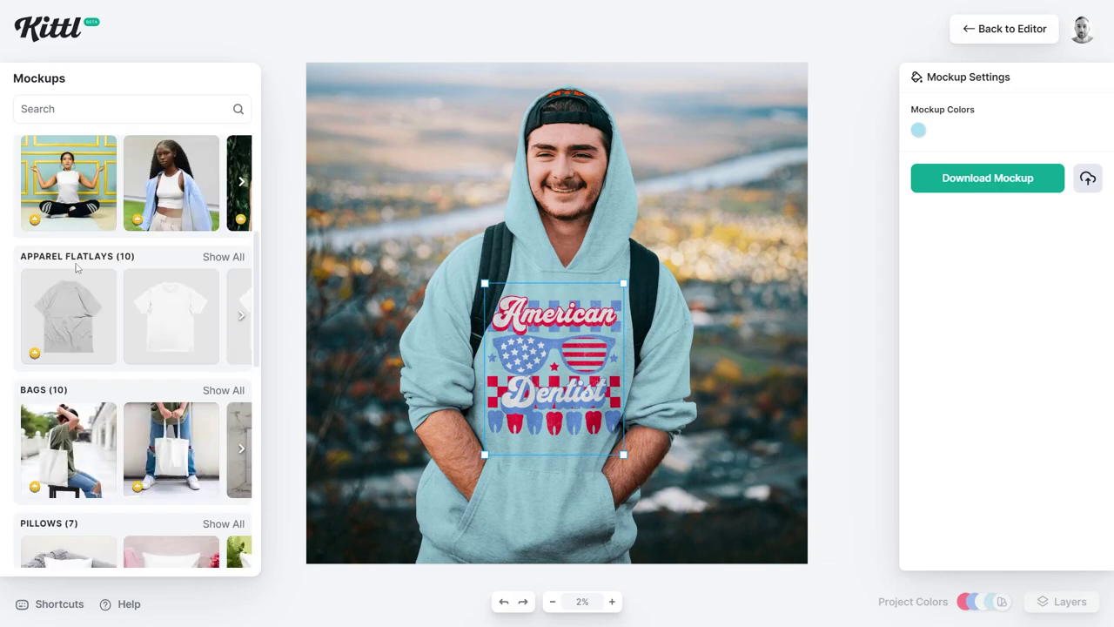
left_click(237, 259)
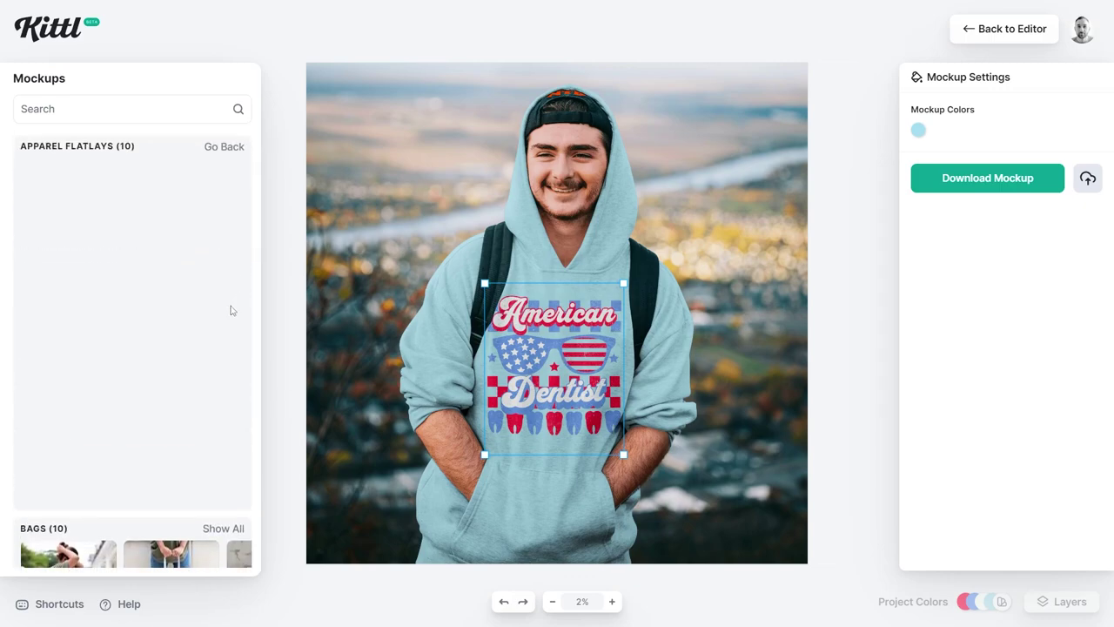
scroll(217, 322, "down", 3)
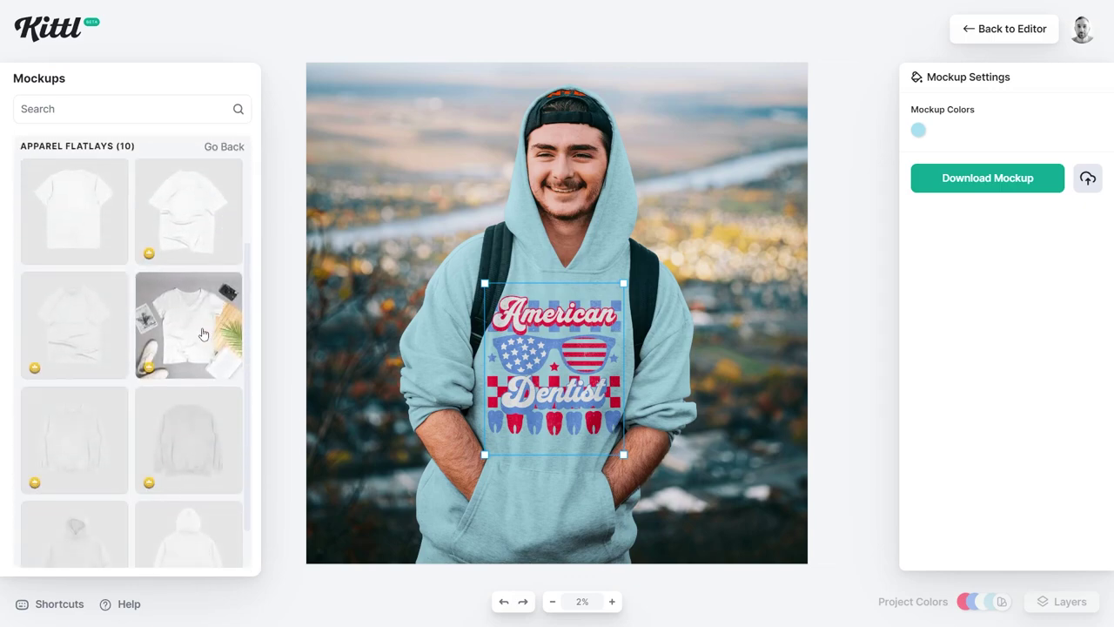
left_click(202, 334)
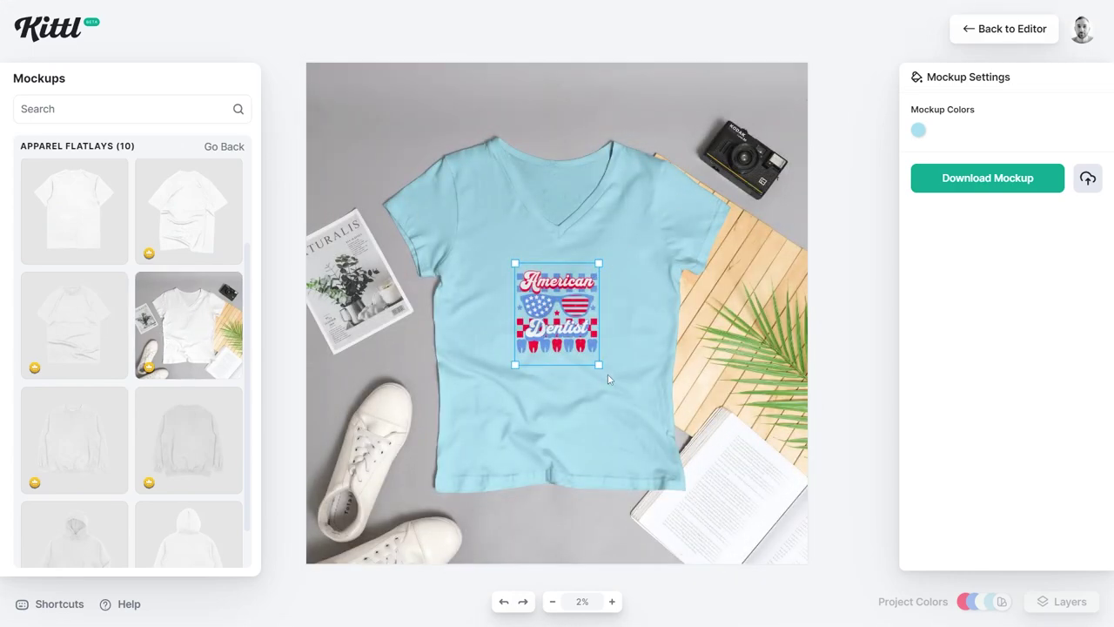
left_click_drag(599, 367, 654, 428)
left_click_drag(616, 329, 587, 319)
left_click(638, 419)
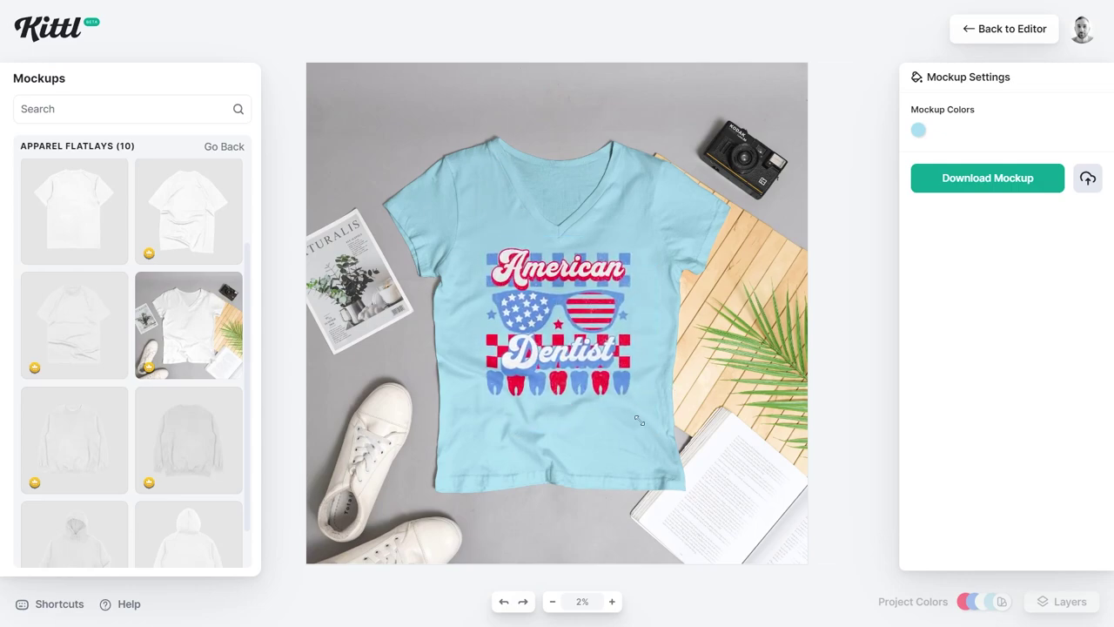
left_click(619, 346)
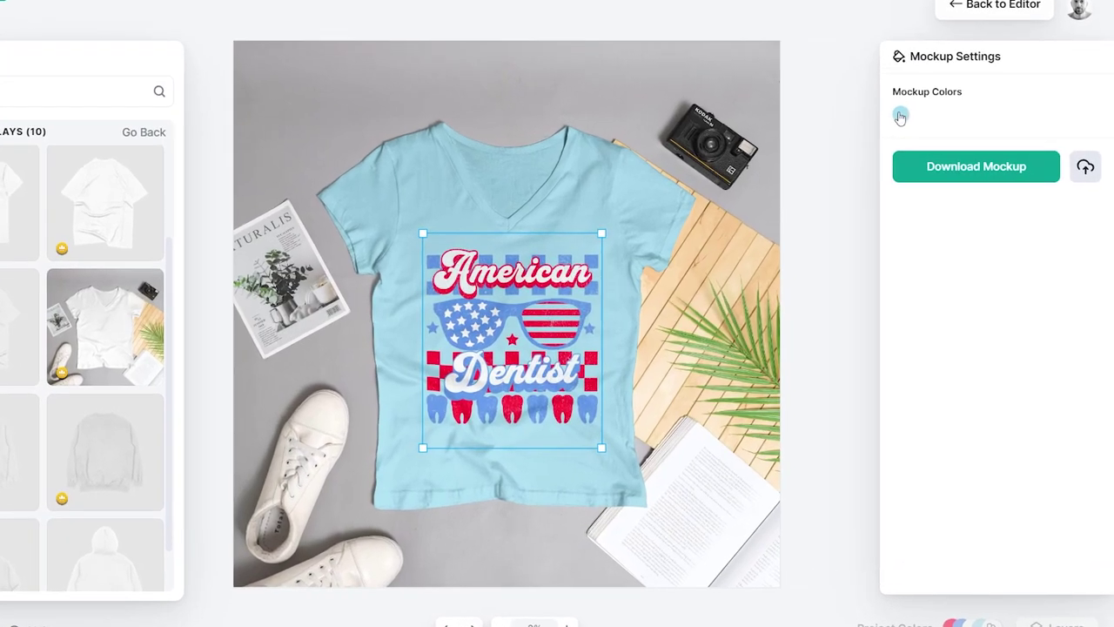
Change the V-neck flatlay tee colour to white
left_click(901, 117)
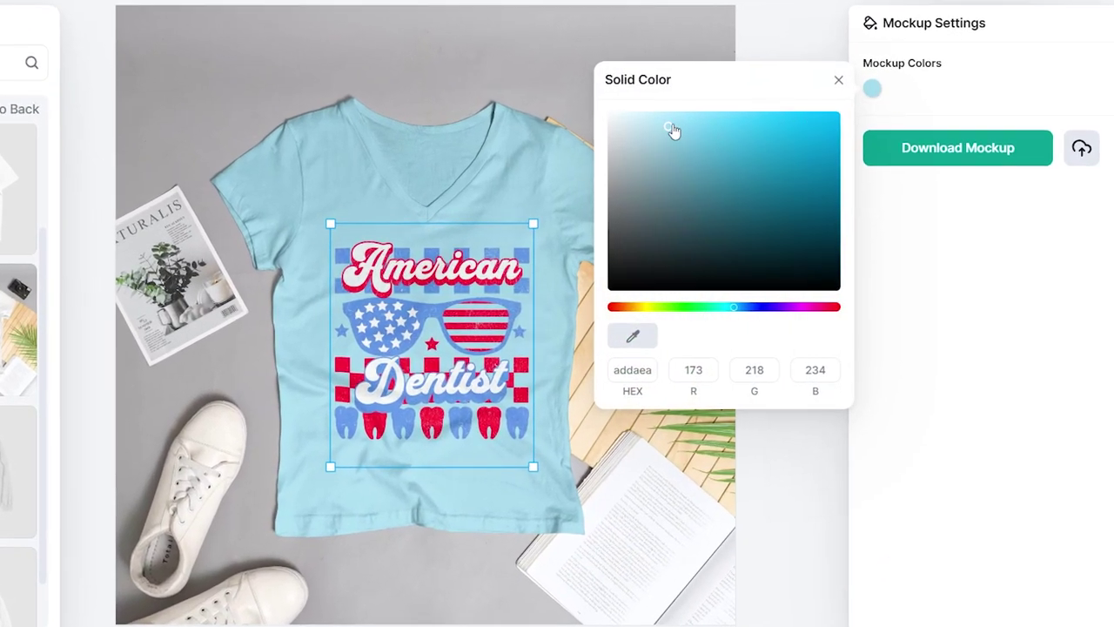
left_click_drag(607, 149, 506, 357)
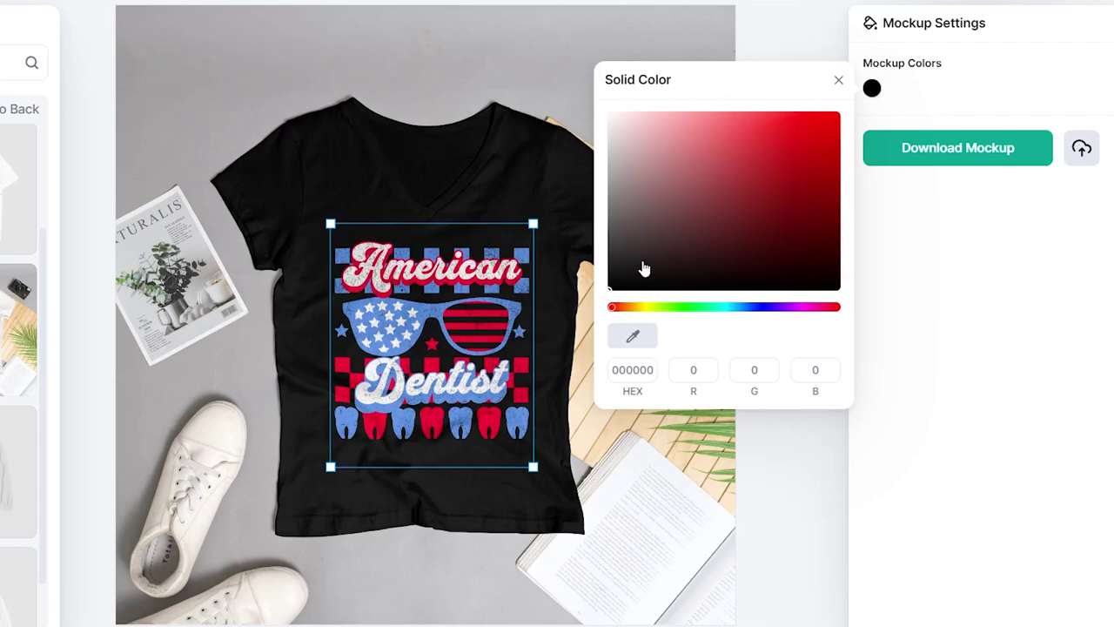
left_click_drag(649, 264, 501, 82)
Glance at the pillow mockups, then list all eight Wall Art mockups
left_click(17, 109)
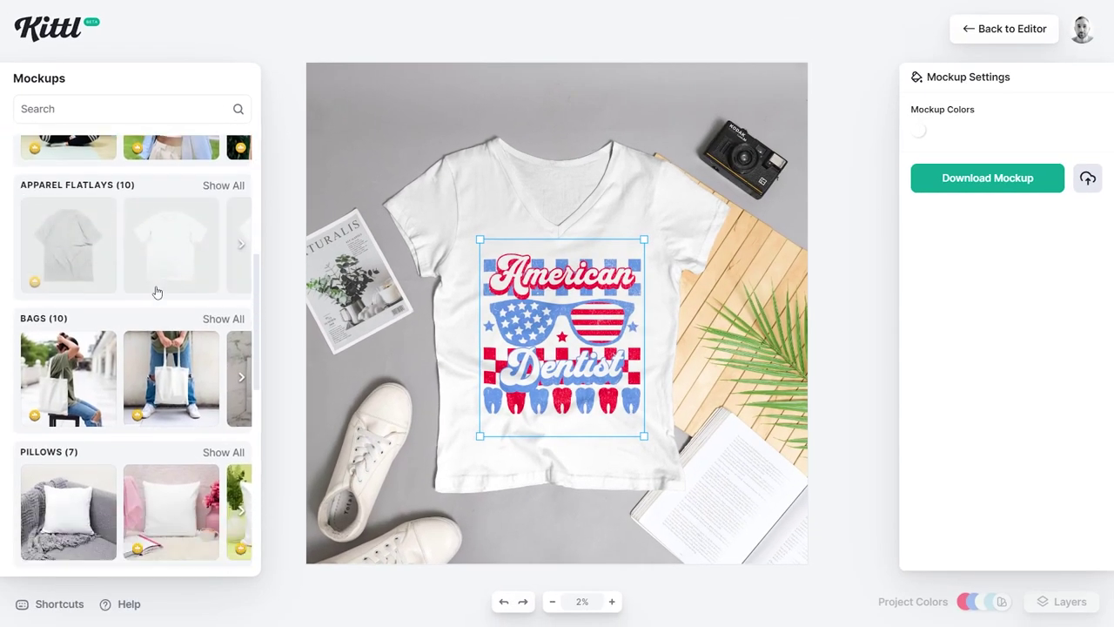
scroll(157, 292, "down", 3)
scroll(156, 293, "down", 2)
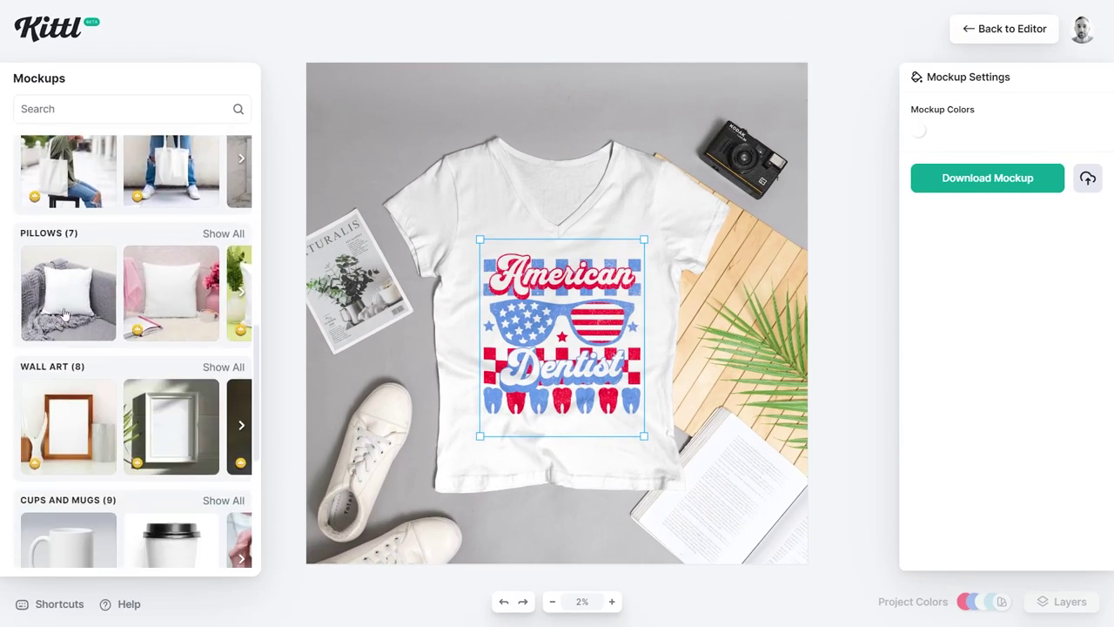
left_click(227, 237)
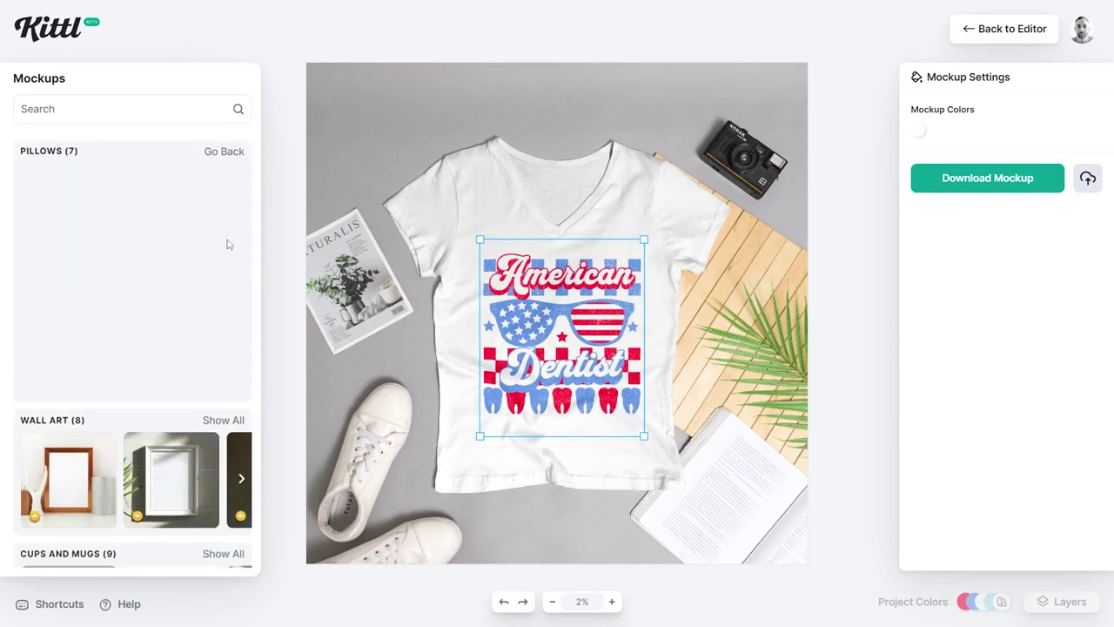
scroll(220, 251, "down", 1)
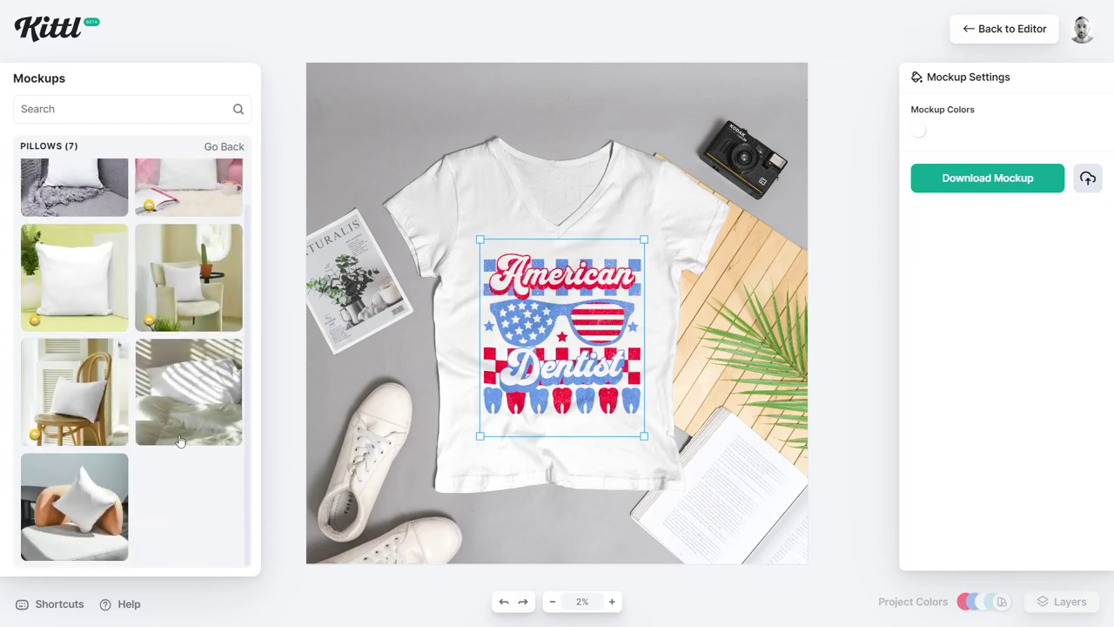
scroll(184, 441, "up", 1)
left_click(226, 148)
scroll(137, 346, "down", 2)
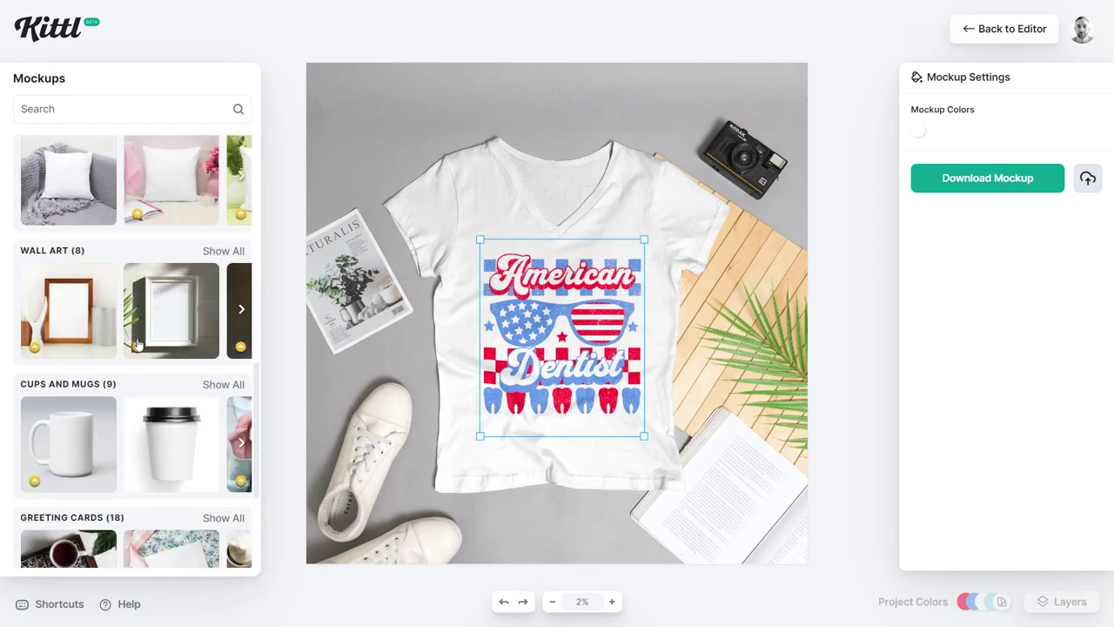
left_click(225, 252)
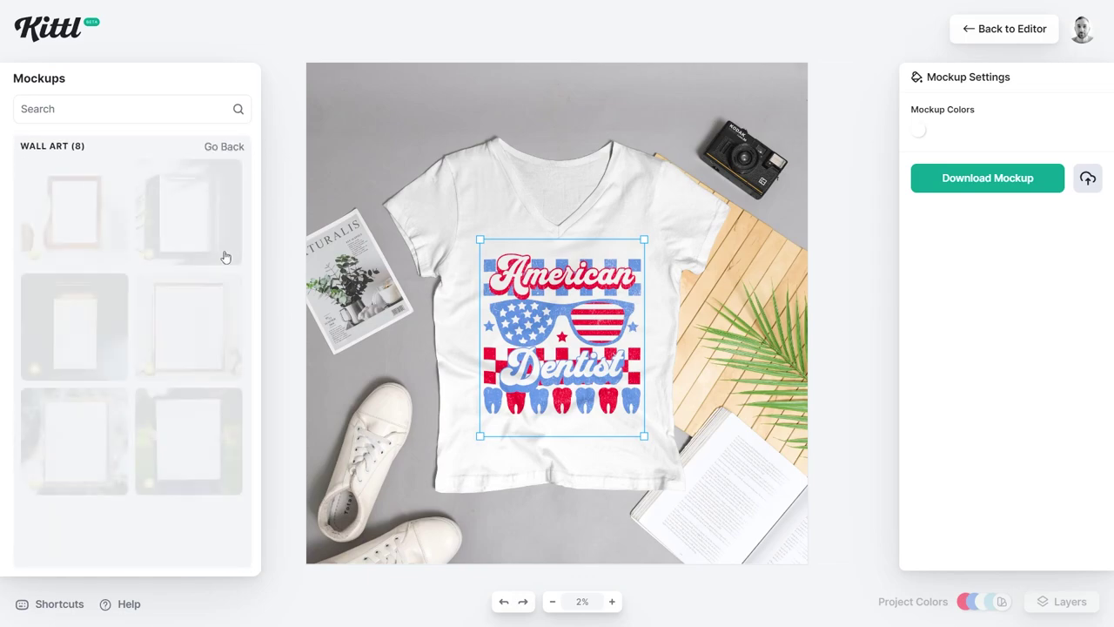
Show the design enlarged on the second framed wall-art print in white
left_click(207, 224)
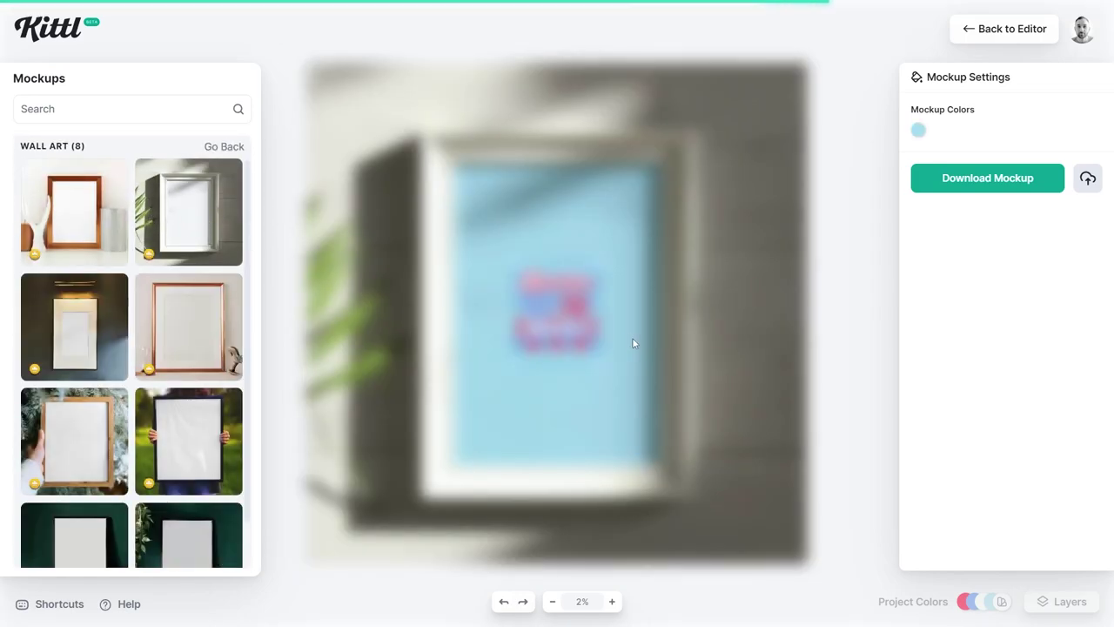
left_click_drag(596, 368, 670, 448)
left_click(918, 129)
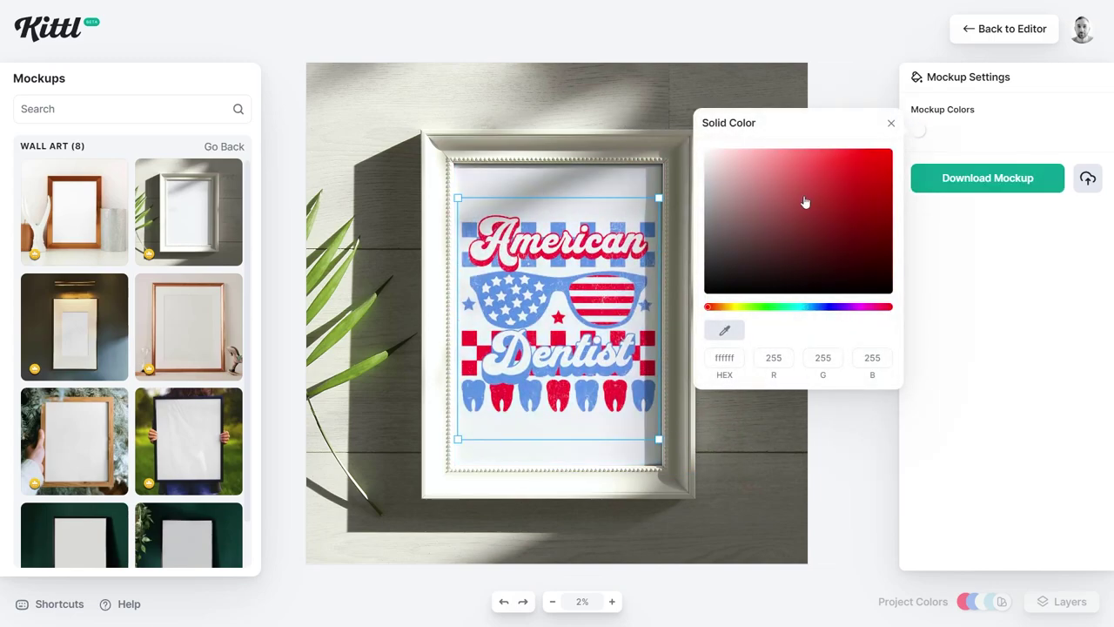
left_click(671, 83)
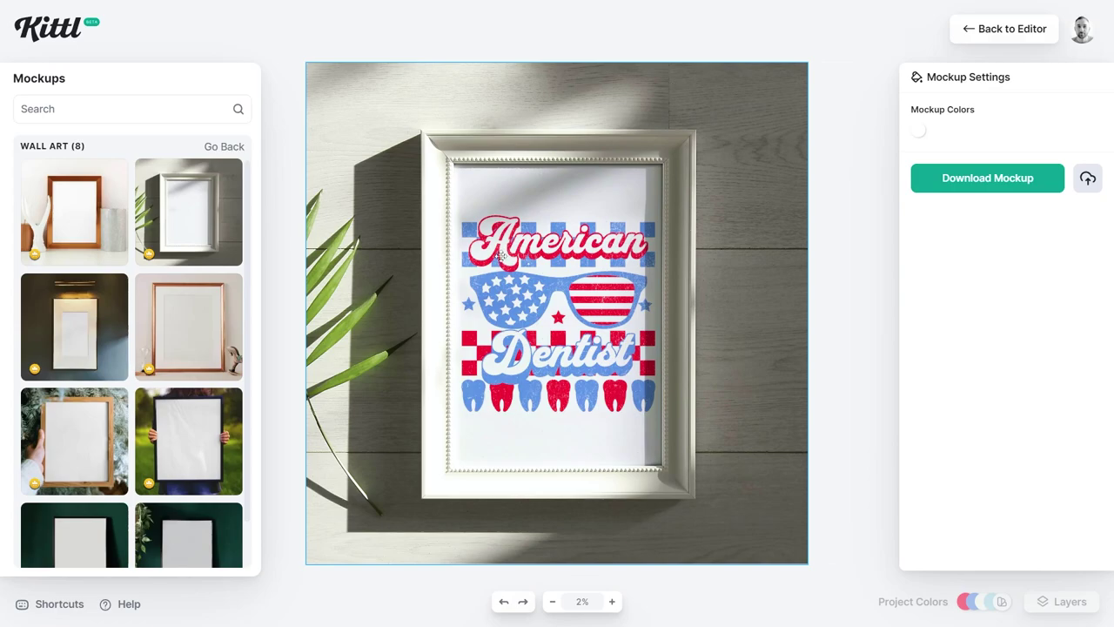
scroll(186, 308, "down", 1)
scroll(187, 308, "up", 1)
Browse the Devices mockups, then list all Cups and Mugs mockups
left_click(224, 146)
scroll(191, 390, "down", 2)
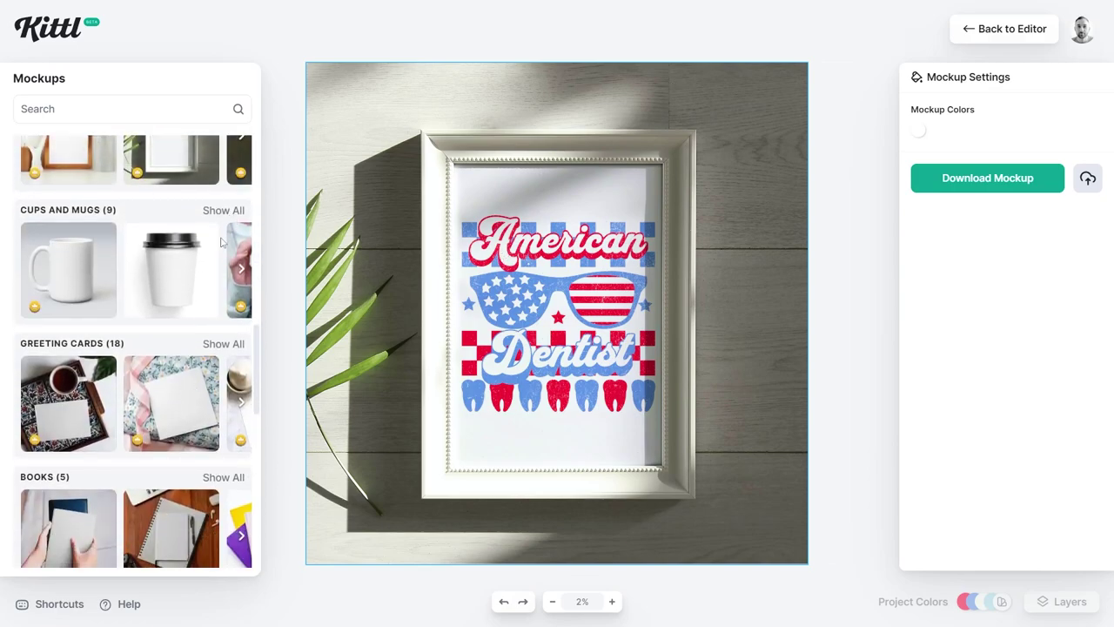
scroll(224, 233, "down", 10)
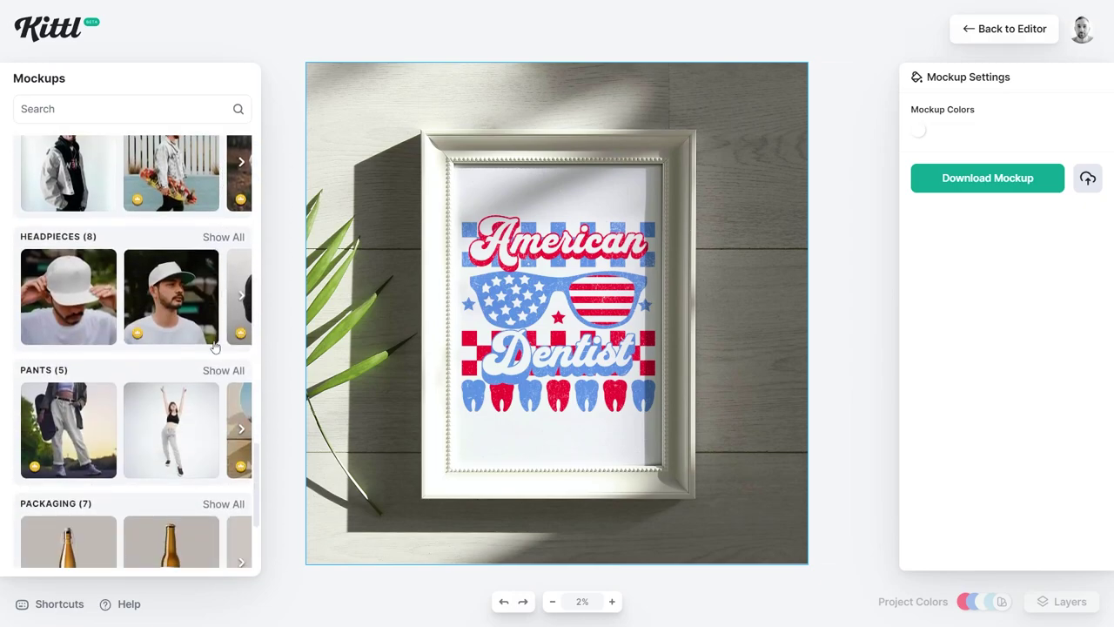
scroll(214, 346, "down", 2)
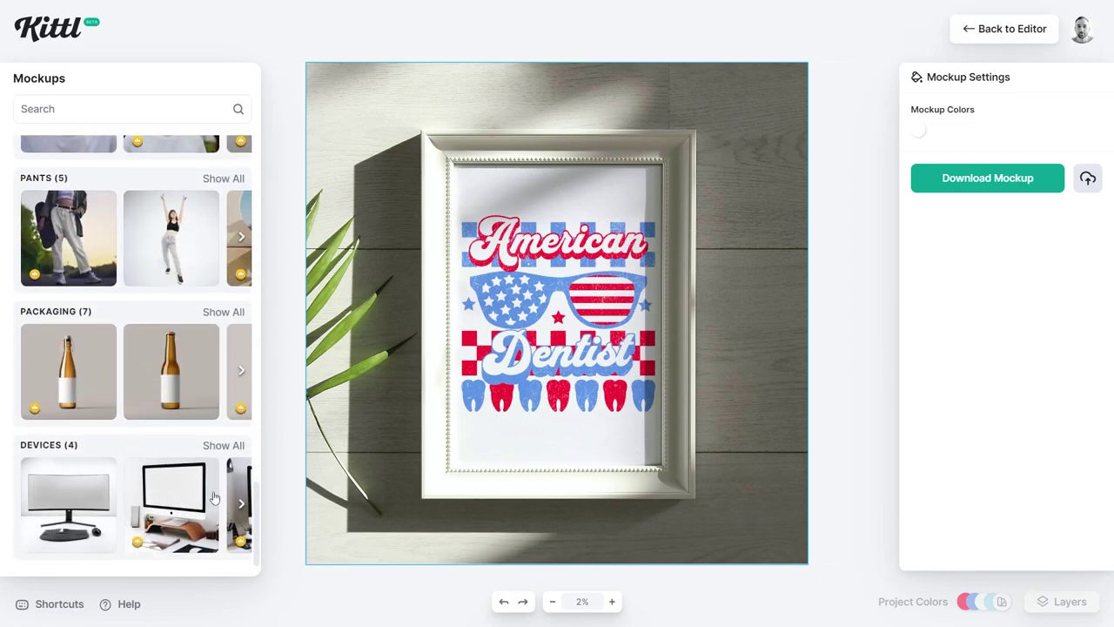
left_click(242, 504)
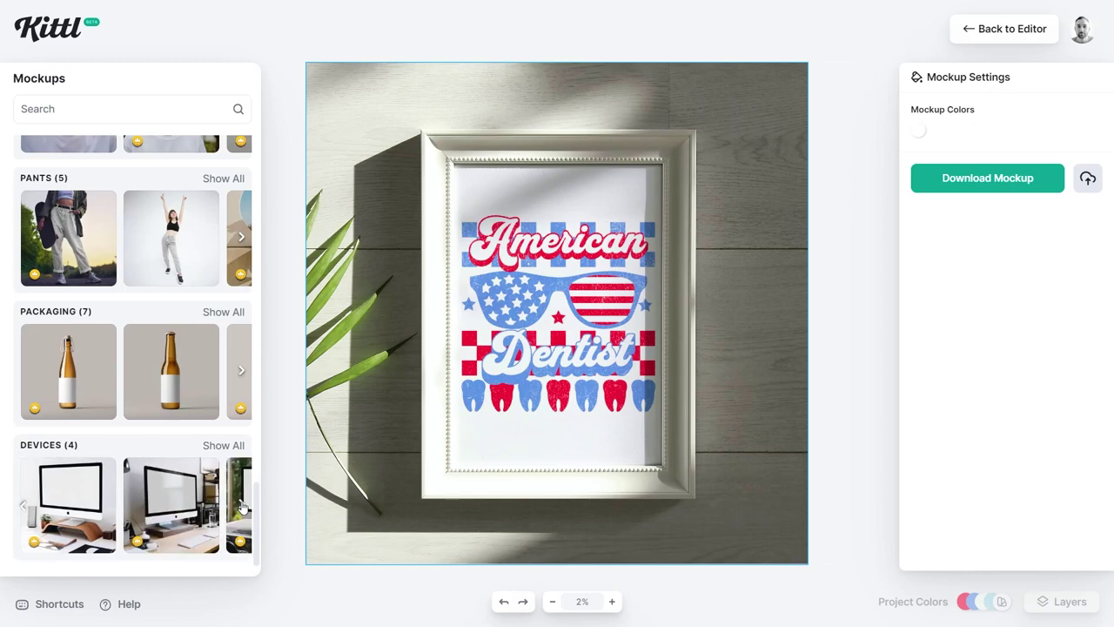
left_click(243, 504)
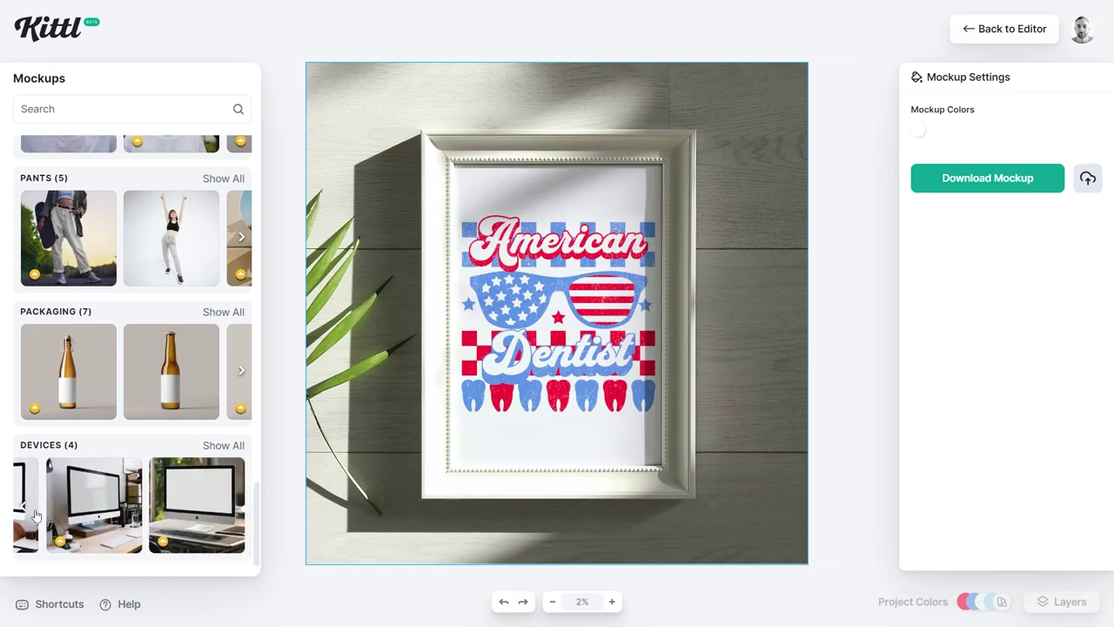
left_click(24, 513)
scroll(173, 505, "up", 2)
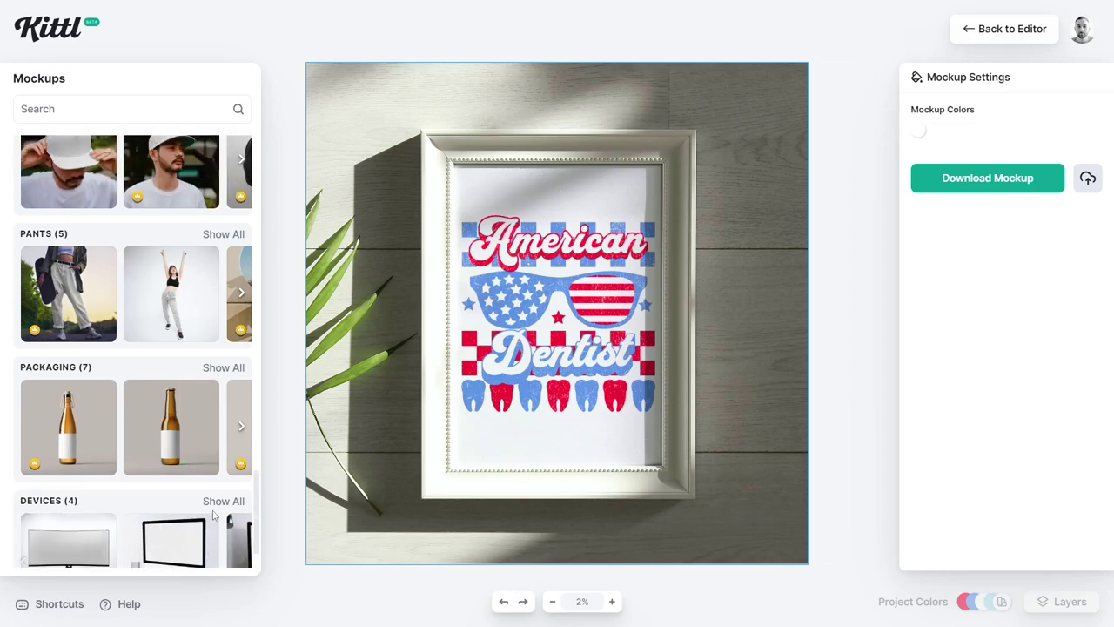
scroll(174, 505, "down", 2)
scroll(140, 518, "up", 3)
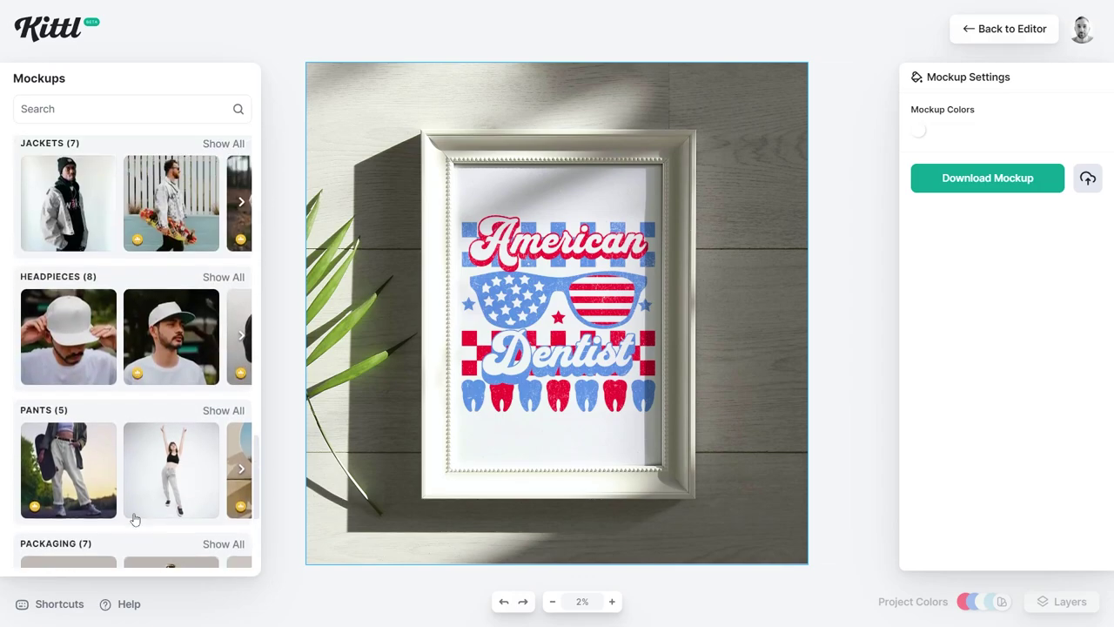
scroll(142, 520, "down", 5)
scroll(180, 403, "up", 1)
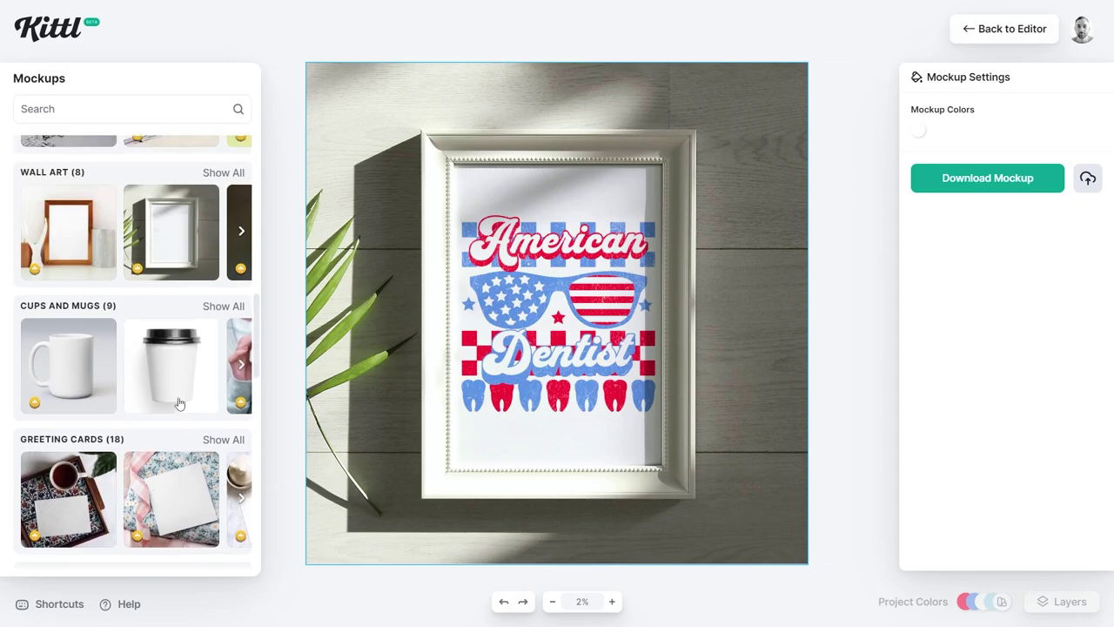
left_click(233, 306)
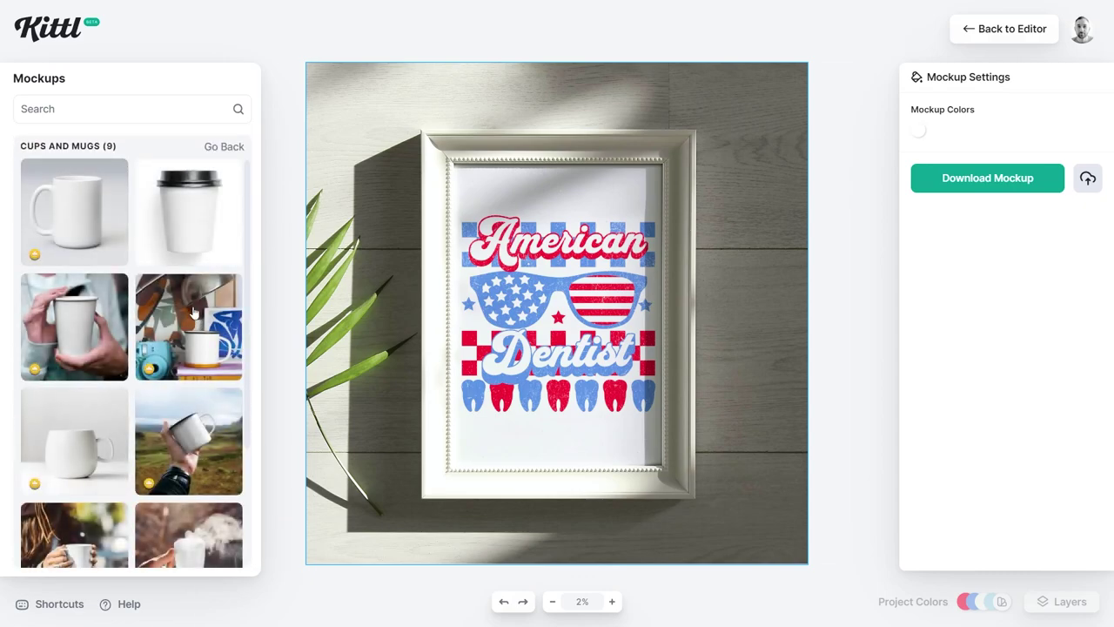
Switch to the mug-held-outdoors mockup and make the mug white
scroll(218, 365, "down", 1)
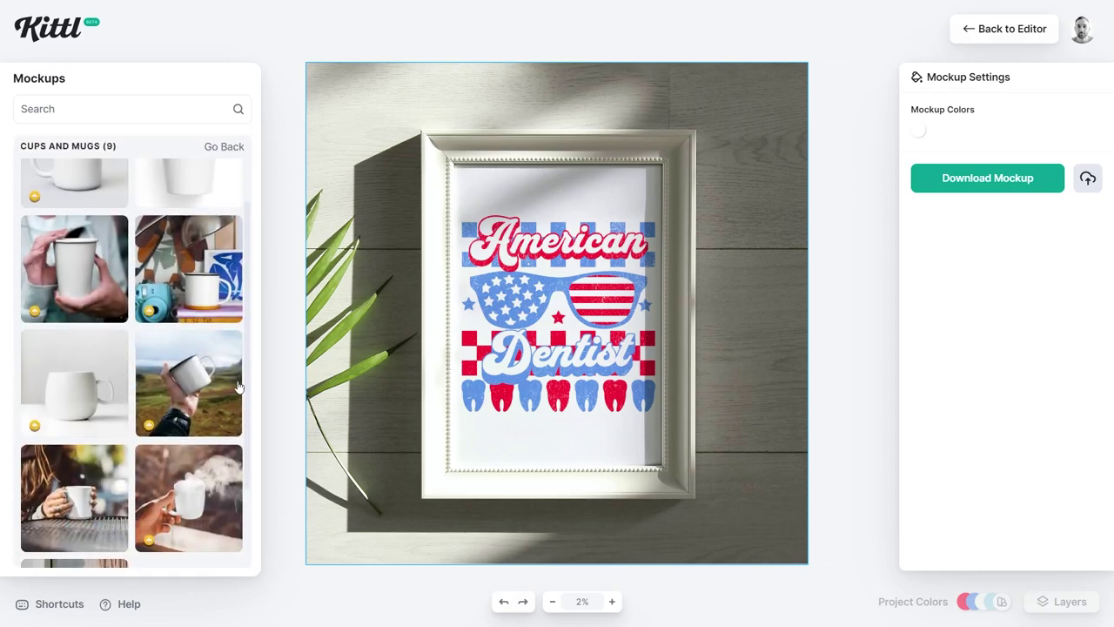
left_click(208, 396)
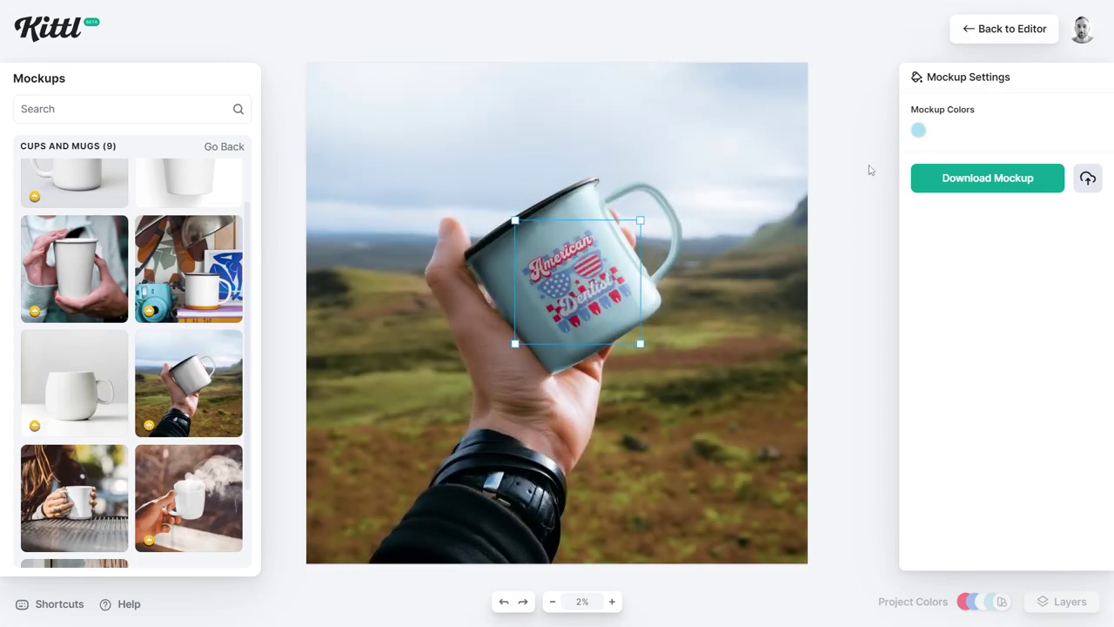
left_click(919, 132)
left_click_drag(722, 161, 650, 117)
left_click(651, 117)
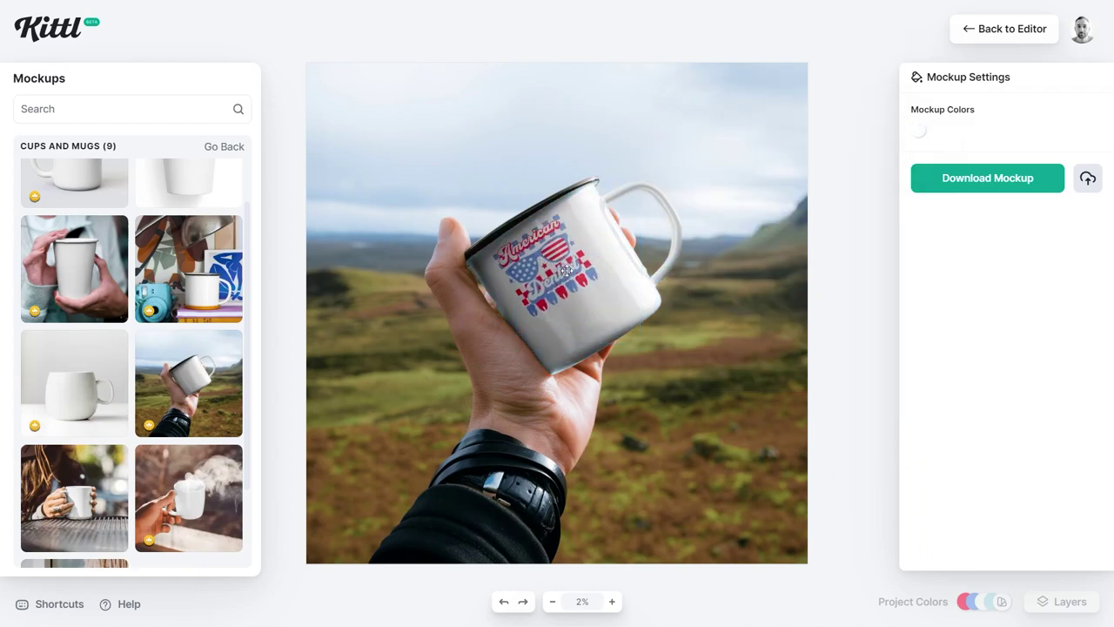
Scale up the print to cover more of the mug
left_click(608, 312)
left_click_drag(608, 332, 646, 353)
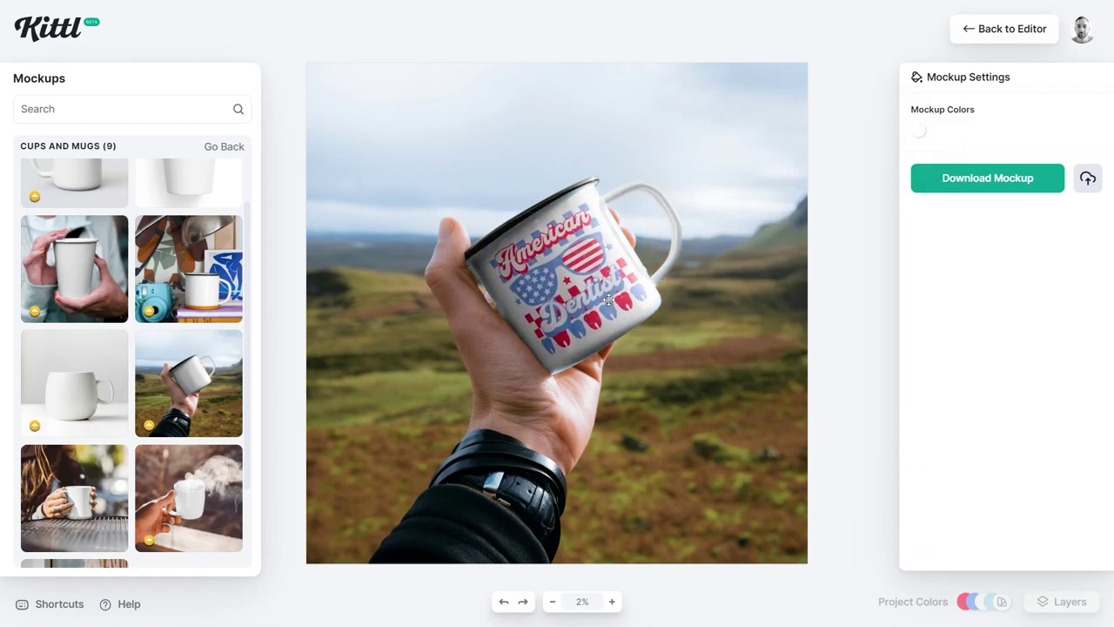
left_click_drag(608, 299, 602, 285)
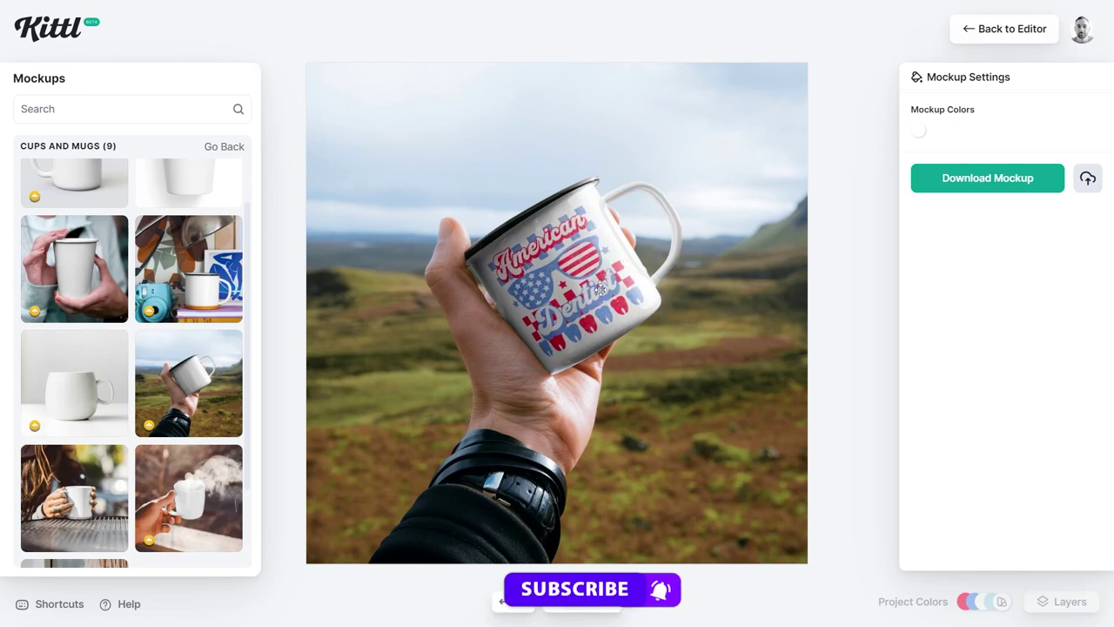
left_click(603, 285)
left_click(786, 284)
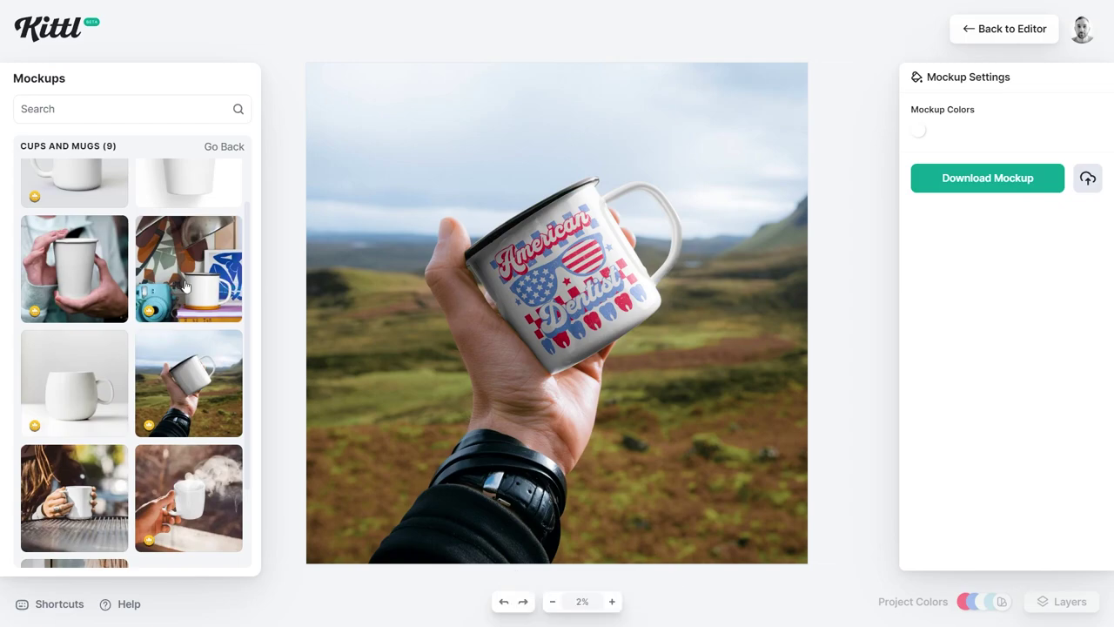
scroll(209, 287, "up", 1)
scroll(209, 287, "down", 2)
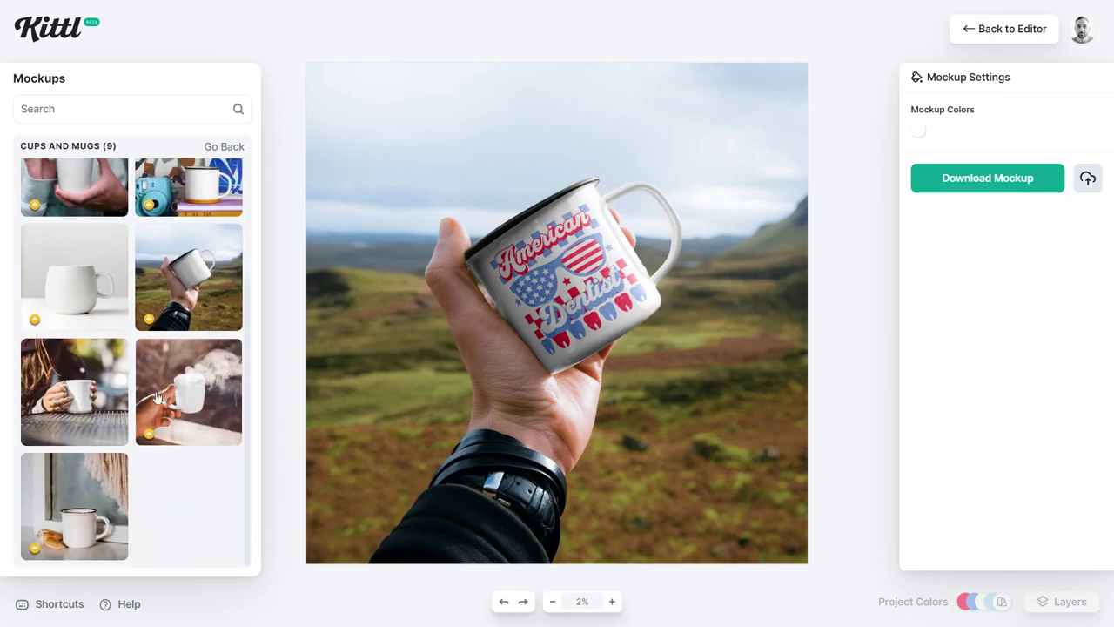
scroll(98, 521, "up", 1)
scroll(98, 520, "up", 1)
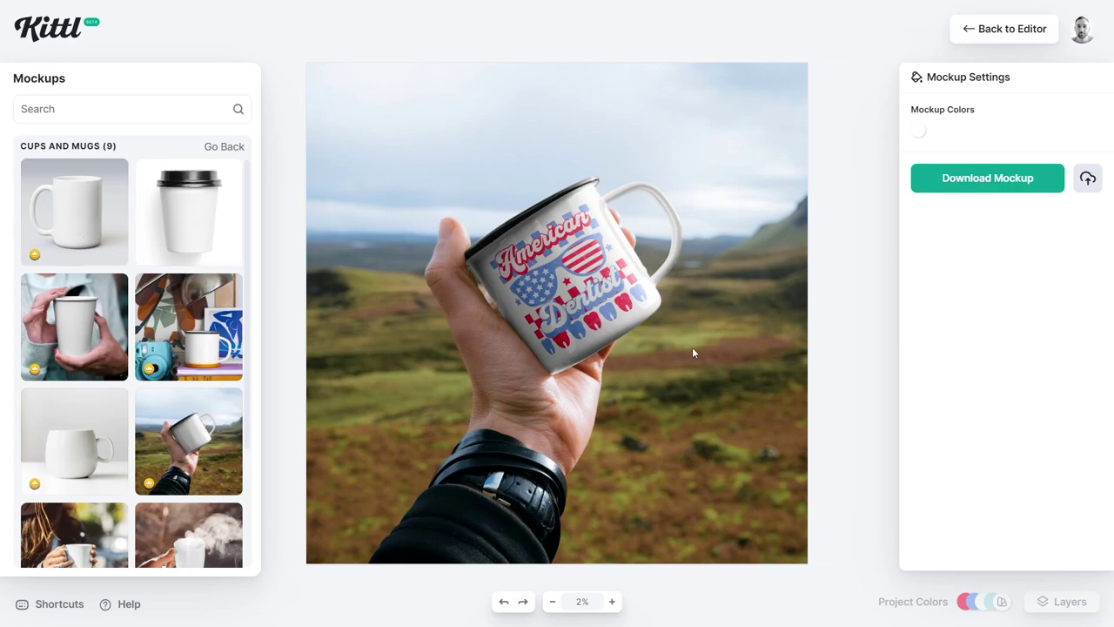
Download the finished white mug mockup
left_click(215, 148)
scroll(193, 353, "up", 8)
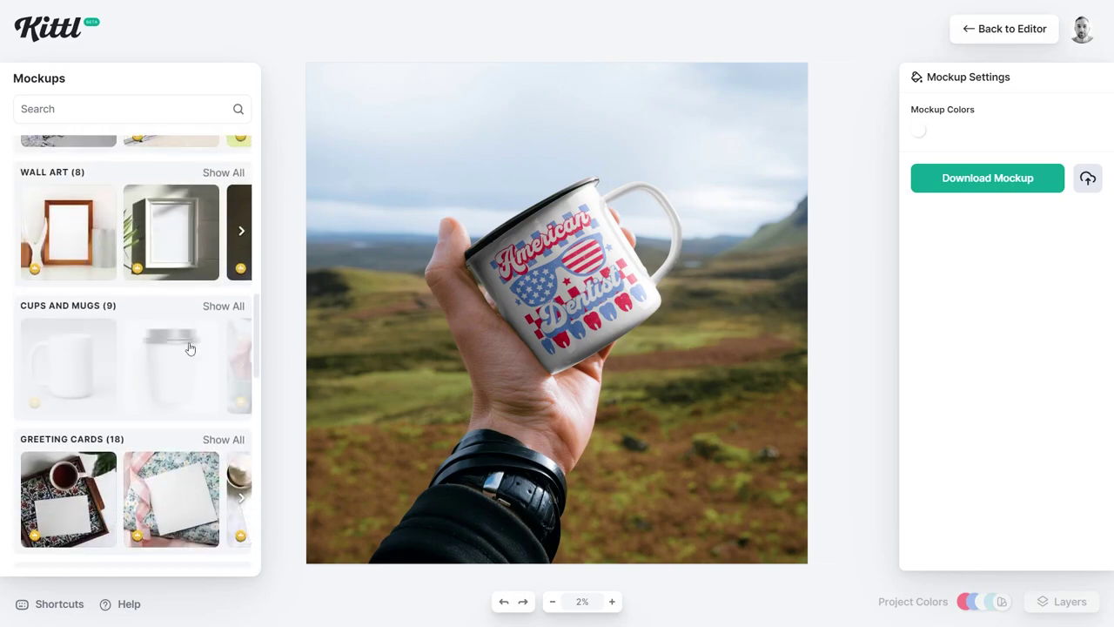
scroll(228, 352, "up", 2)
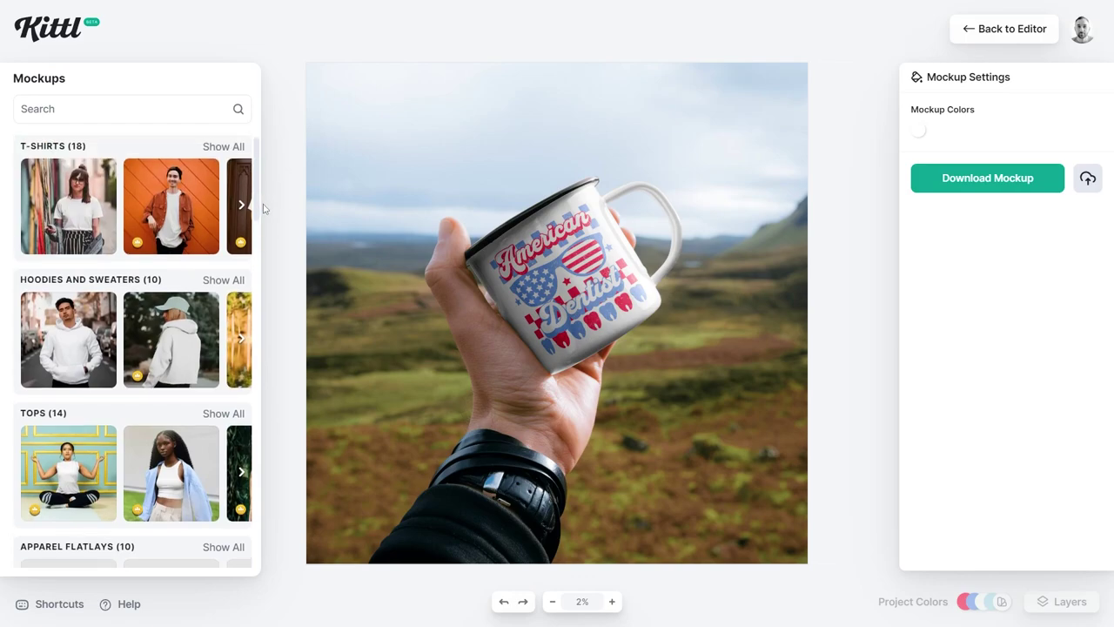
left_click(1023, 182)
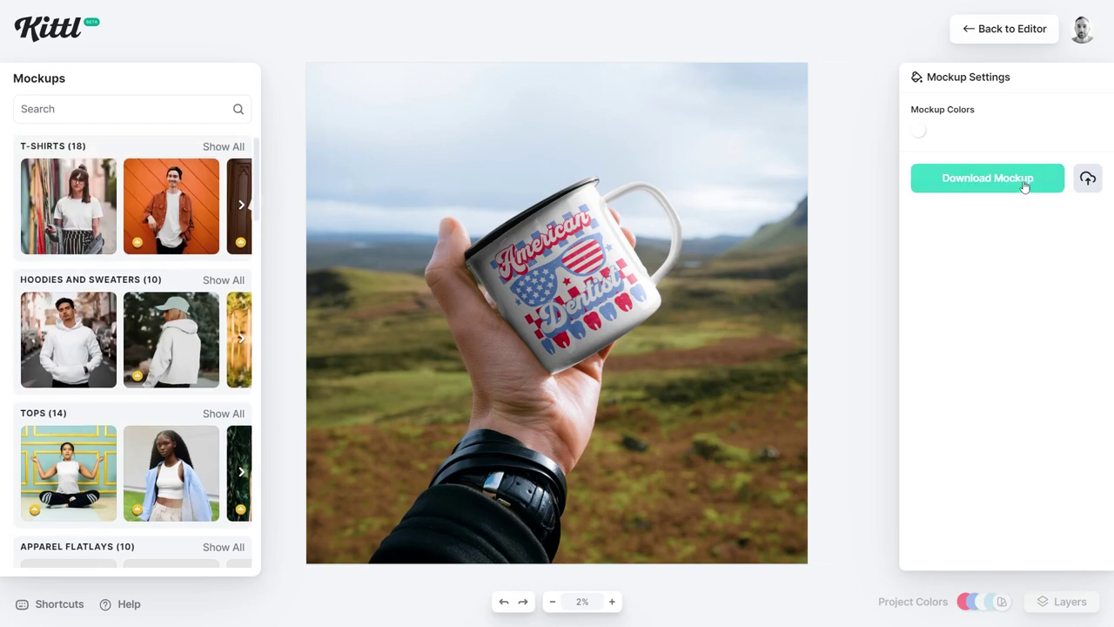